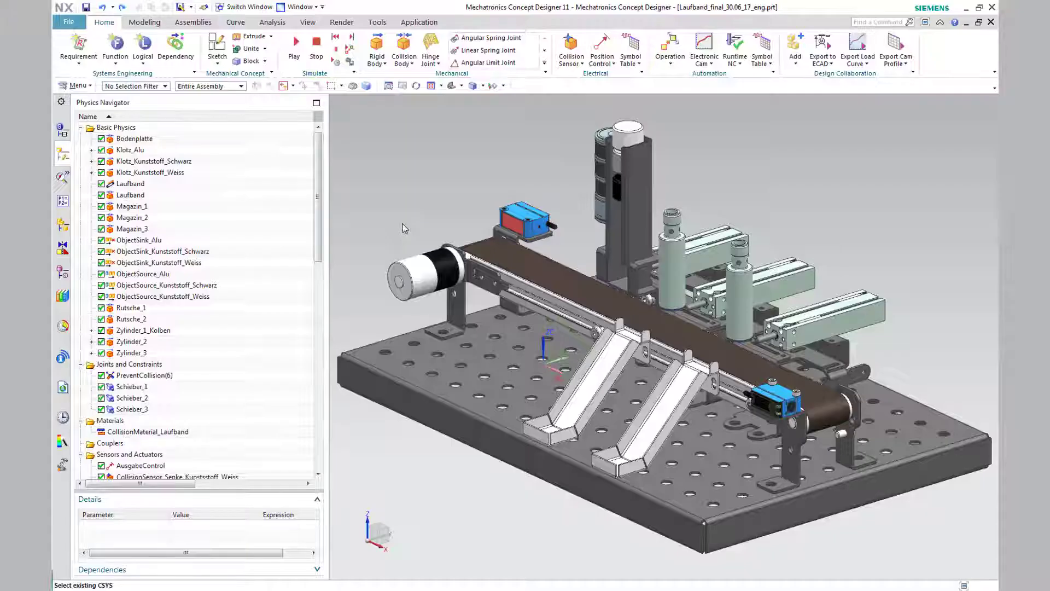
Give Klotz_Alu's rigid body a user-defined mass of 14.5 g and rename it Block_Aluminium.
{"action": "left_click", "coordinate": [280, 150]}
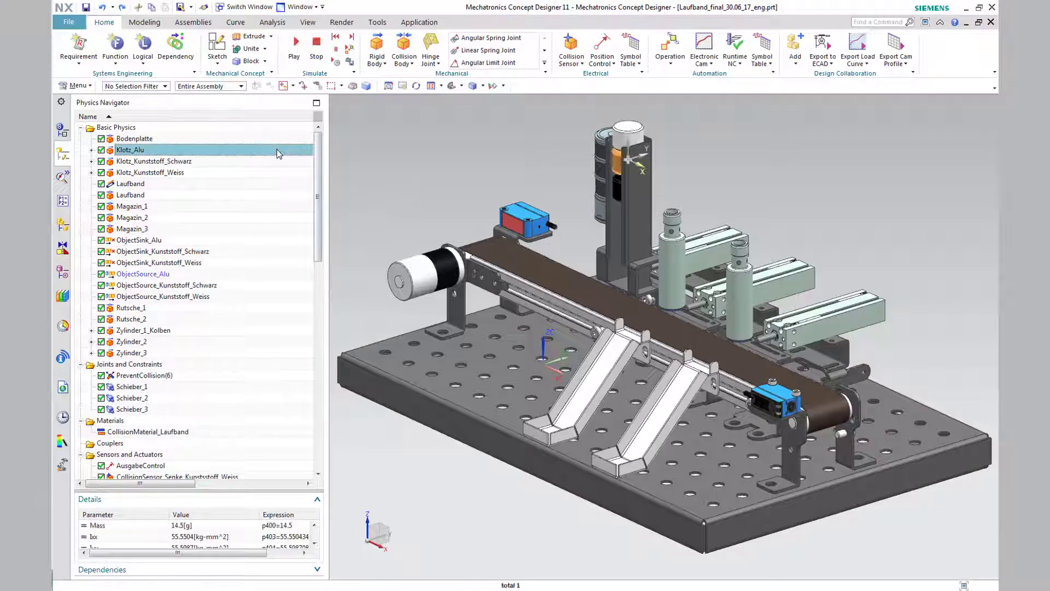
{"action": "double_click", "coordinate": [284, 150]}
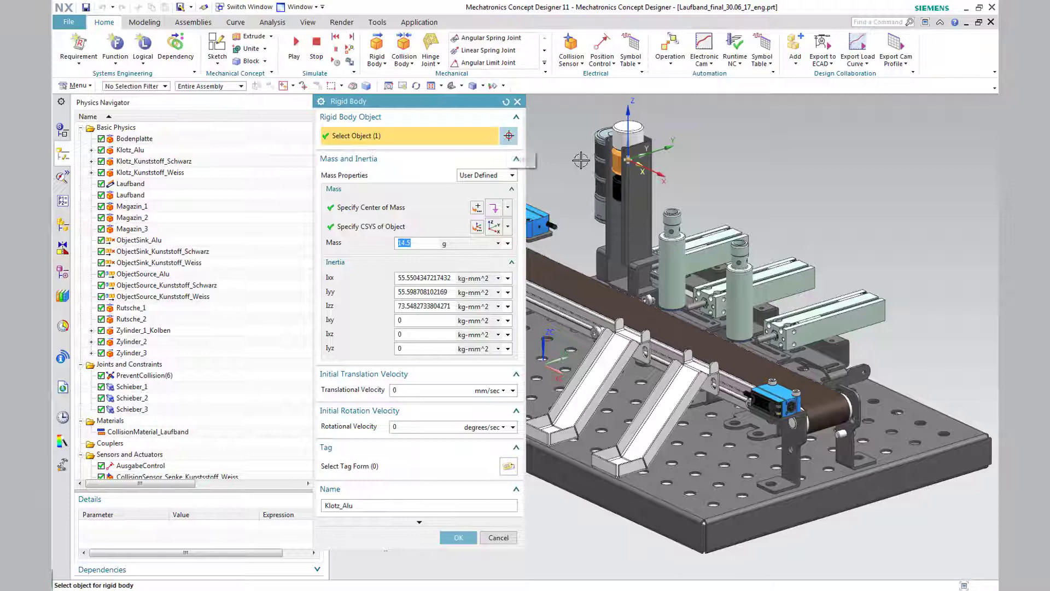
{"action": "left_click", "coordinate": [508, 176]}
{"action": "left_click", "coordinate": [494, 197]}
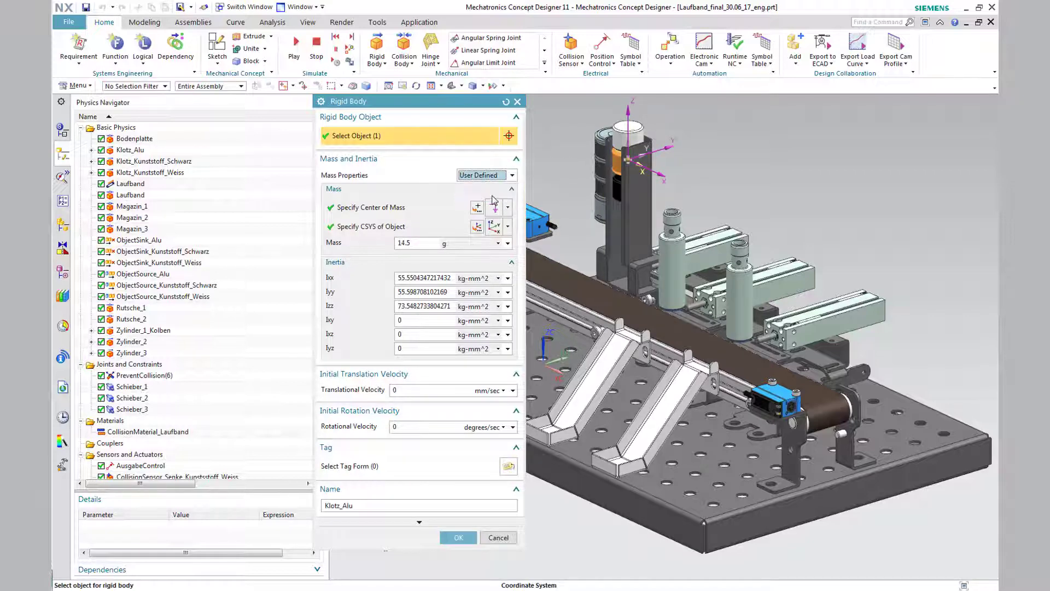
{"action": "left_click", "coordinate": [408, 242]}
{"action": "left_click_drag", "start_coordinate": [408, 242], "coordinate": [387, 248]}
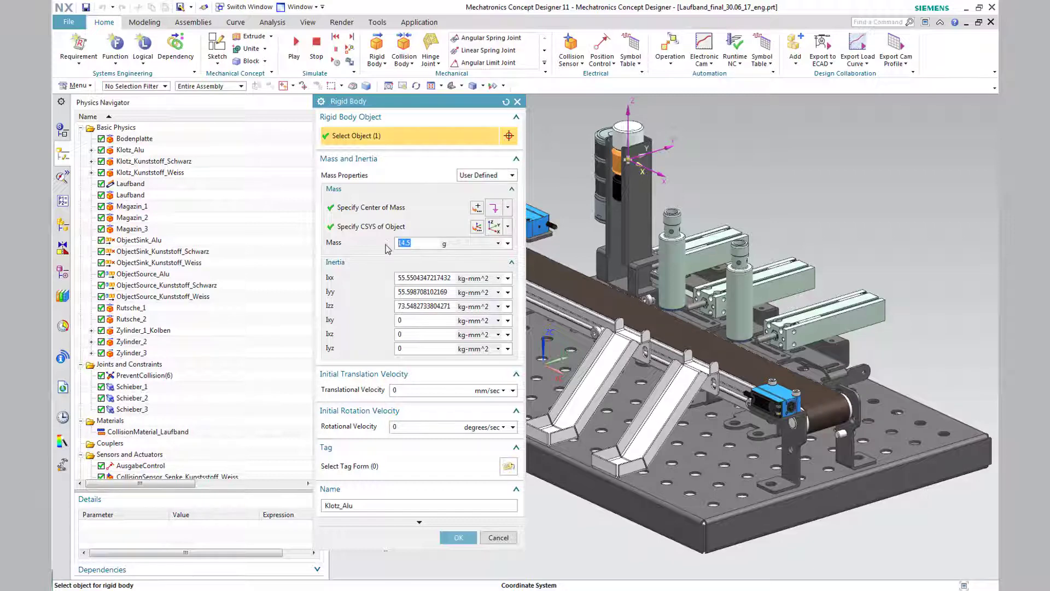
{"action": "type", "text": "4"}
{"action": "left_click_drag", "start_coordinate": [348, 507], "coordinate": [307, 511]}
{"action": "type", "text": "Block"}
Confirm the rigid body edits, then assign library material Aluminum_2014 to the Block_Aluminium body.
{"action": "left_click", "coordinate": [456, 536]}
{"action": "left_click", "coordinate": [77, 86]}
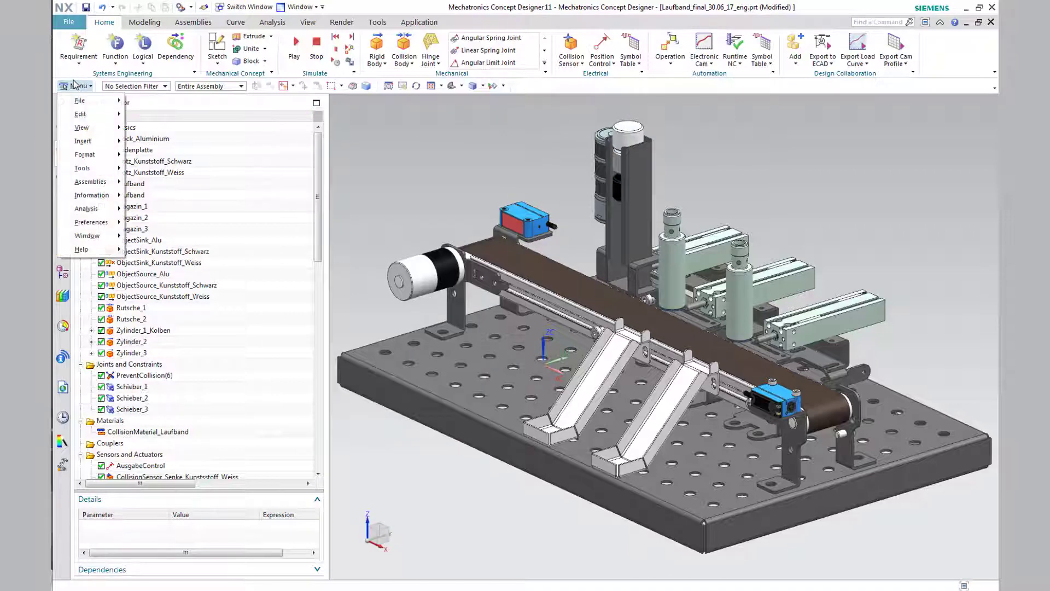
{"action": "mouse_move", "coordinate": [84, 168]}
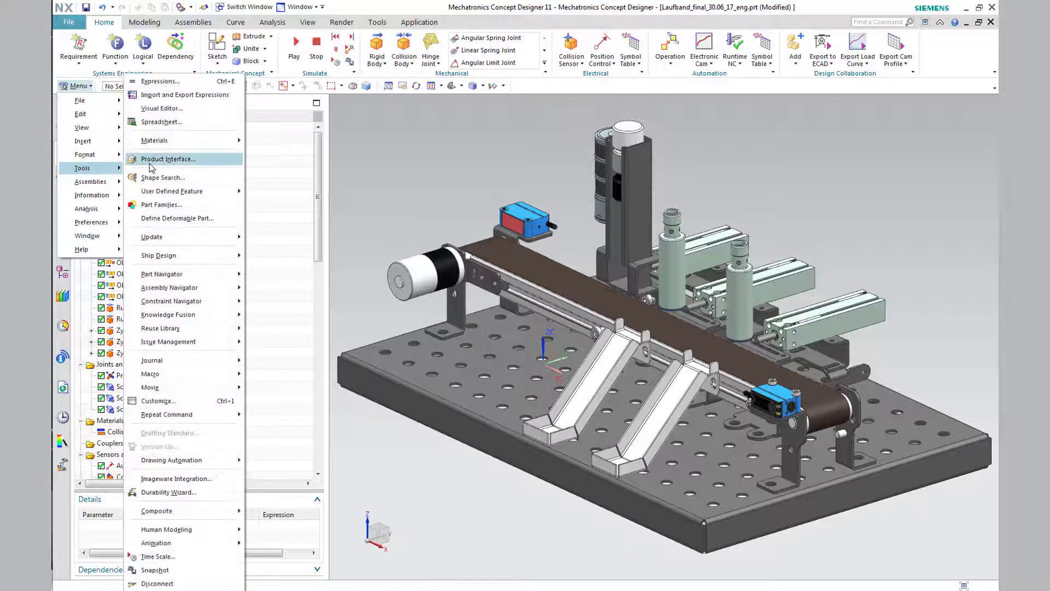
{"action": "mouse_move", "coordinate": [181, 141]}
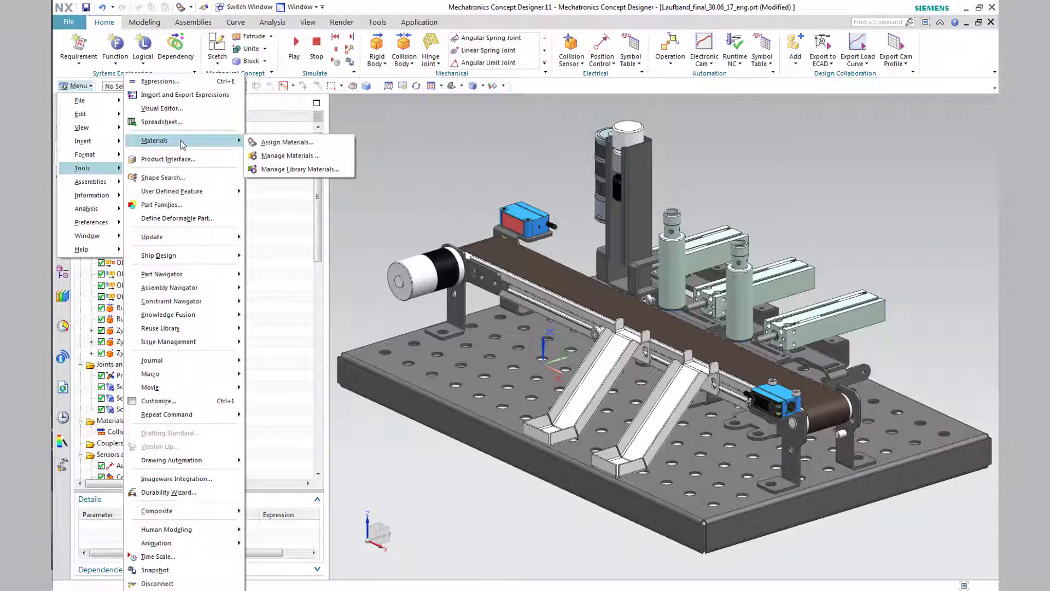
{"action": "left_click", "coordinate": [282, 144]}
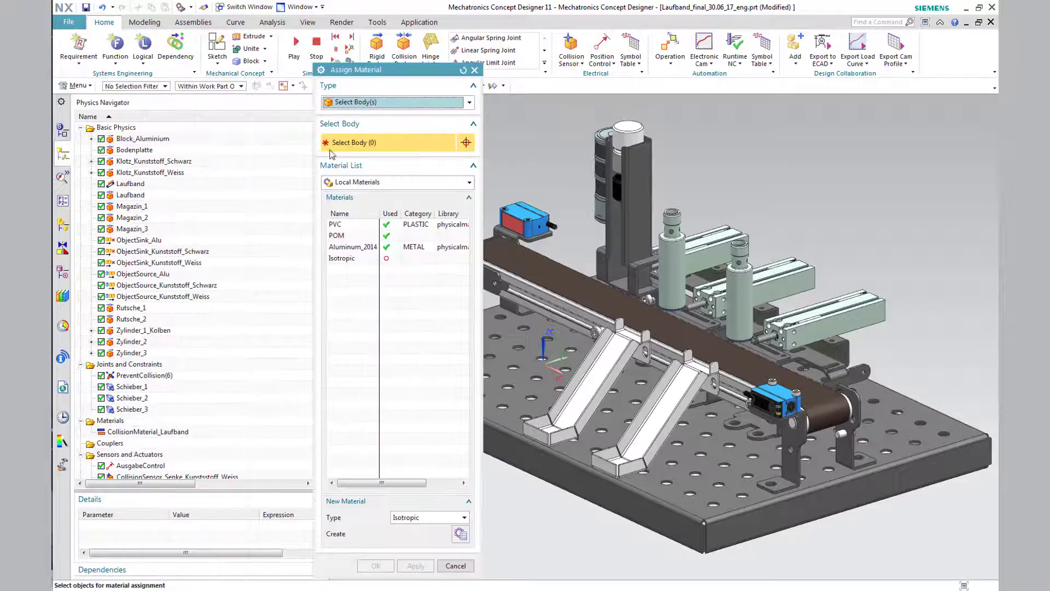
{"action": "left_click", "coordinate": [383, 182]}
{"action": "left_click", "coordinate": [374, 192]}
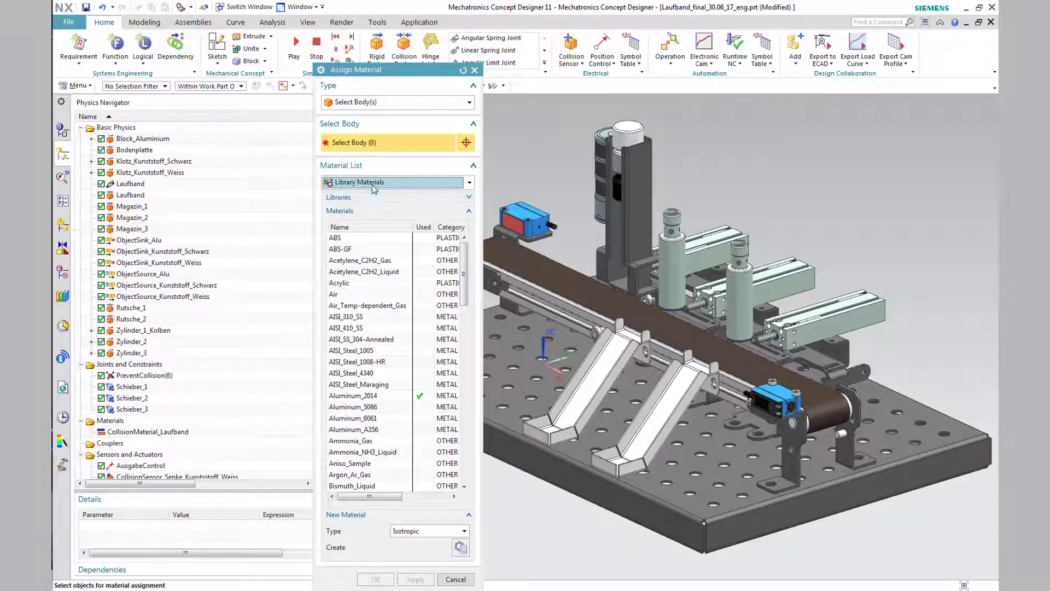
{"action": "left_click", "coordinate": [616, 163]}
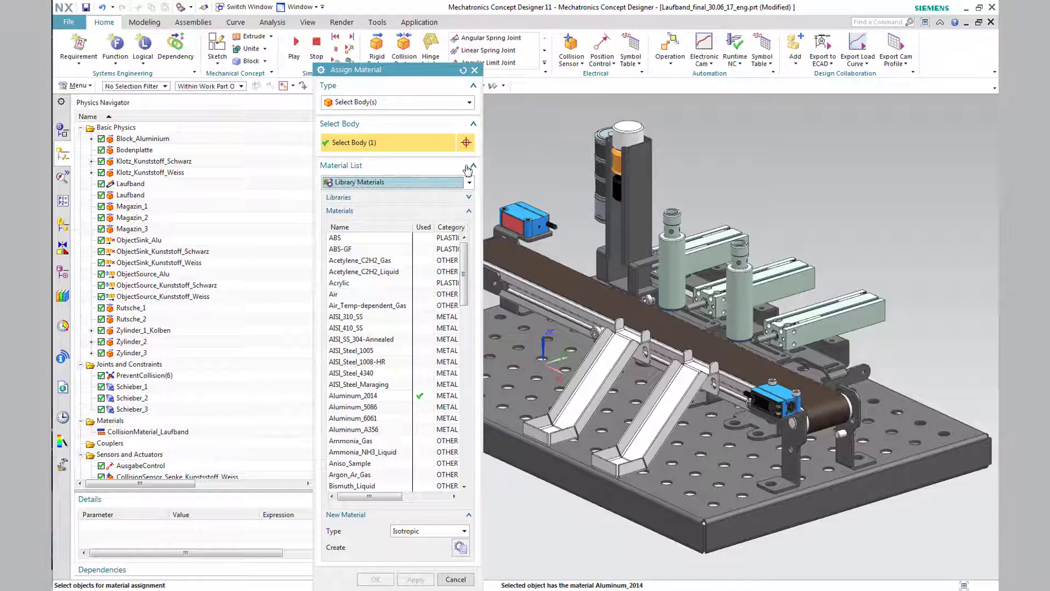
{"action": "left_click", "coordinate": [401, 397]}
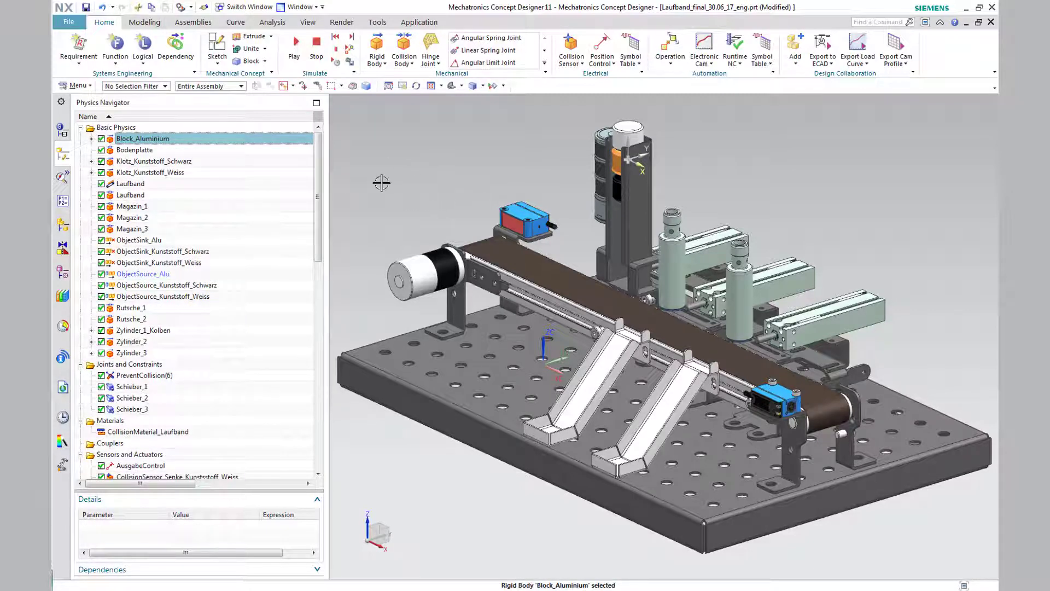
{"action": "left_click", "coordinate": [91, 138]}
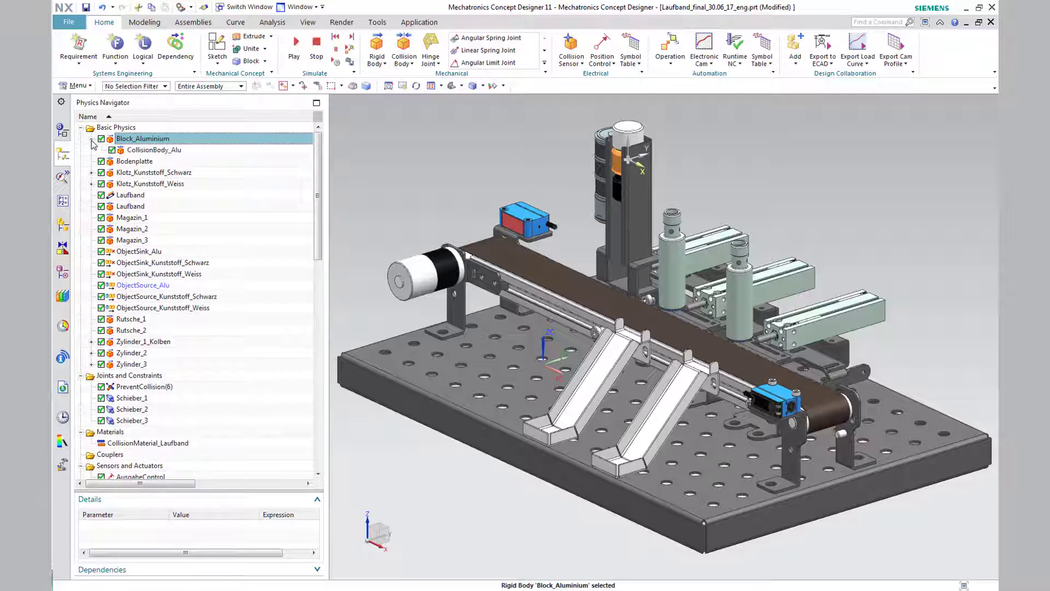
{"action": "left_click", "coordinate": [152, 150]}
{"action": "double_click", "coordinate": [152, 150]}
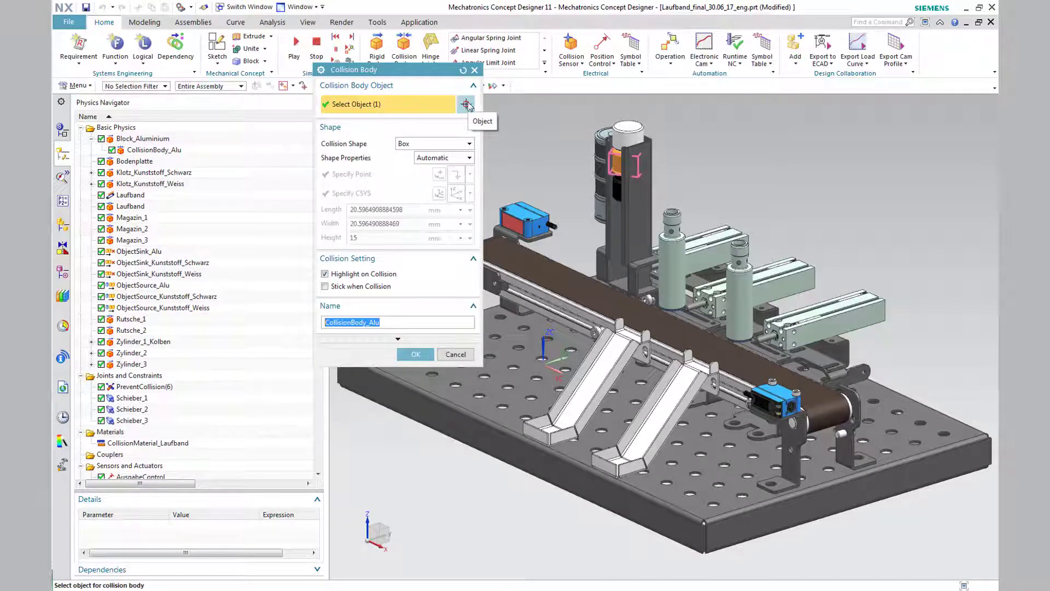
{"action": "left_click", "coordinate": [469, 143]}
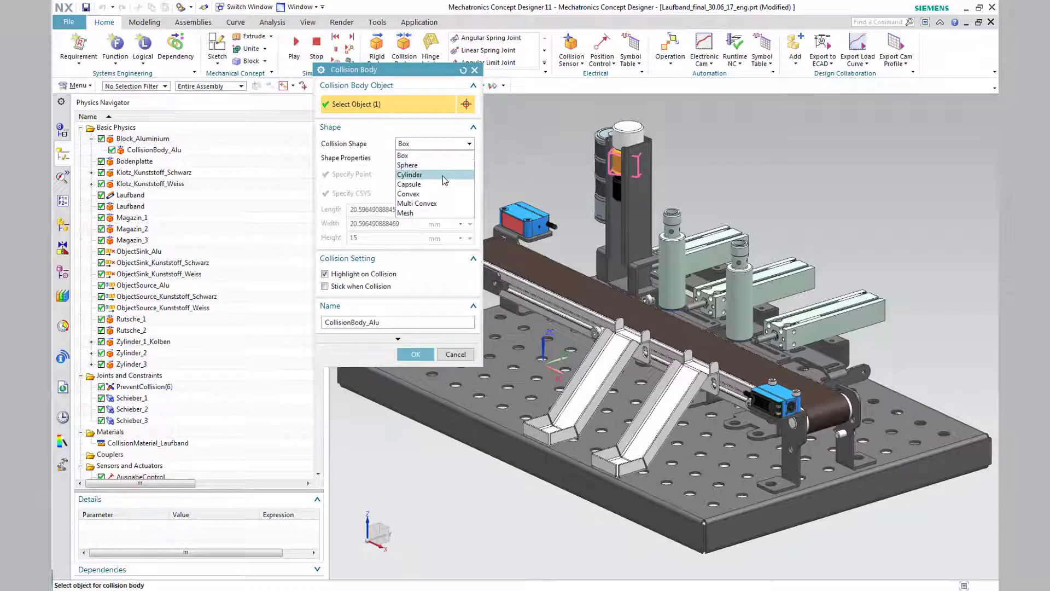
{"action": "left_click", "coordinate": [443, 176]}
{"action": "left_click", "coordinate": [470, 144]}
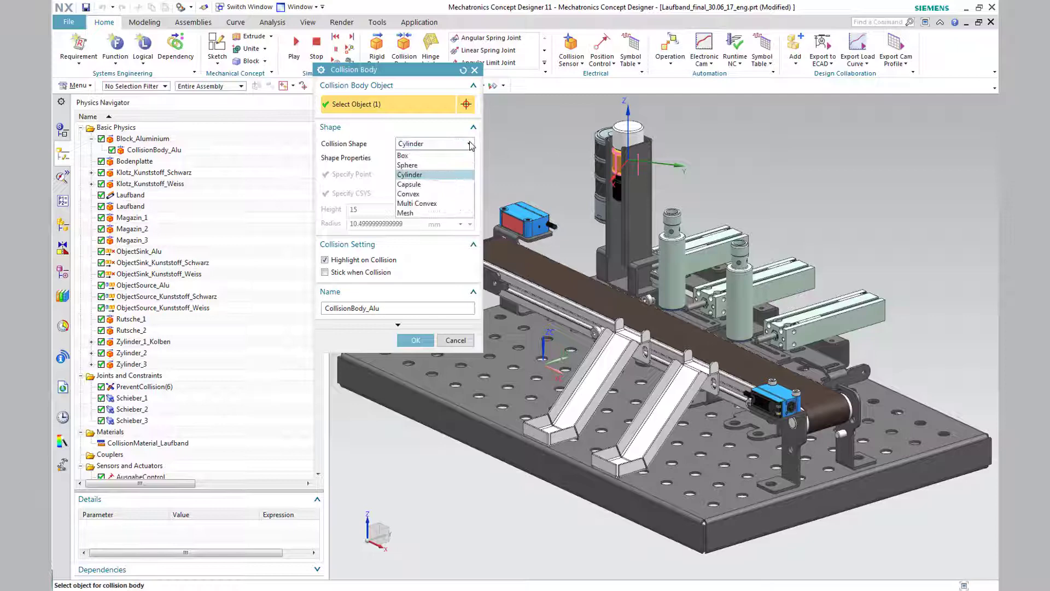
{"action": "left_click", "coordinate": [435, 214]}
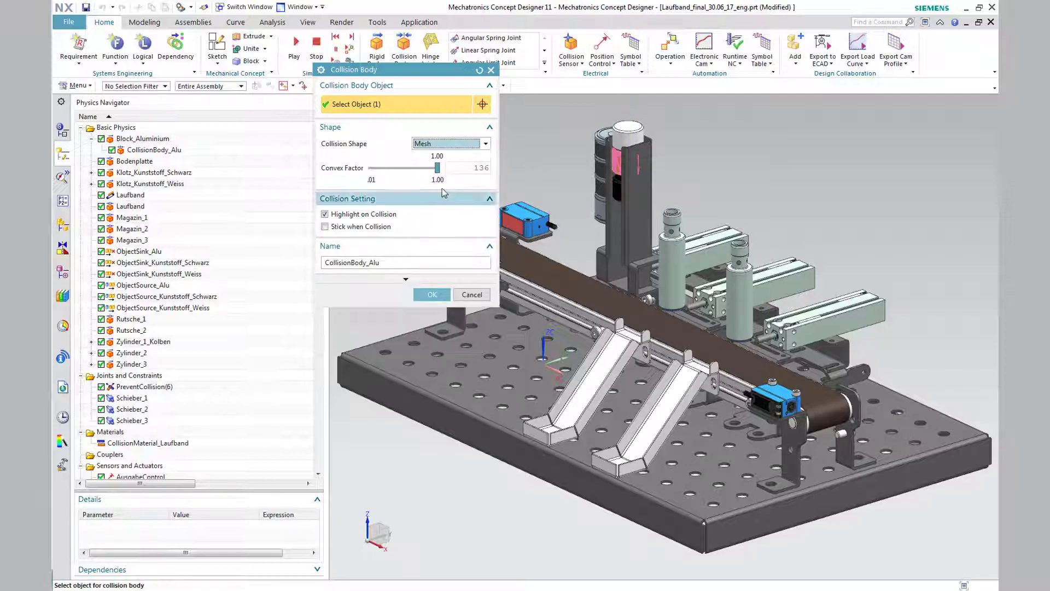
{"action": "mouse_move", "coordinate": [437, 168]}
{"action": "left_mouse_down"}
{"action": "mouse_move", "coordinate": [369, 176]}
{"action": "mouse_move", "coordinate": [438, 173]}
{"action": "left_mouse_up"}
{"action": "left_click", "coordinate": [486, 145]}
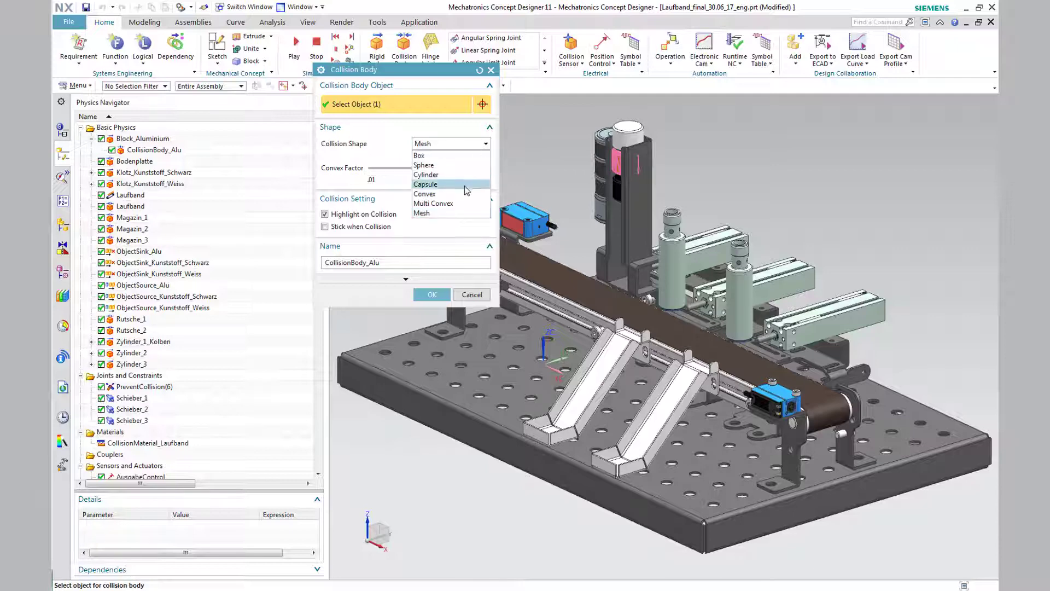
{"action": "left_click", "coordinate": [470, 203]}
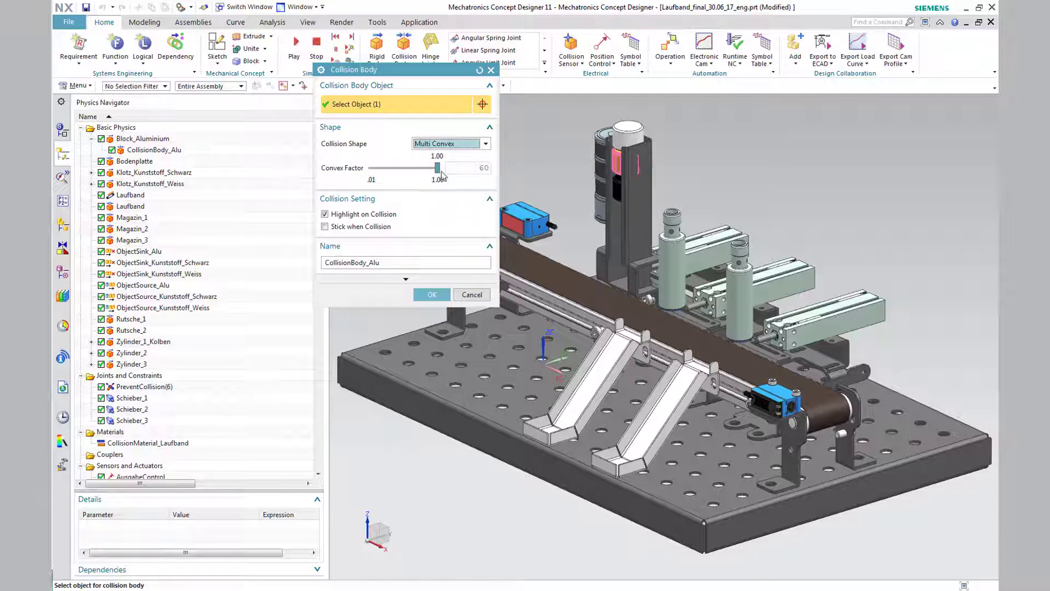
{"action": "mouse_move", "coordinate": [438, 171]}
{"action": "left_mouse_down"}
{"action": "mouse_move", "coordinate": [370, 170]}
{"action": "mouse_move", "coordinate": [447, 173]}
{"action": "left_mouse_up"}
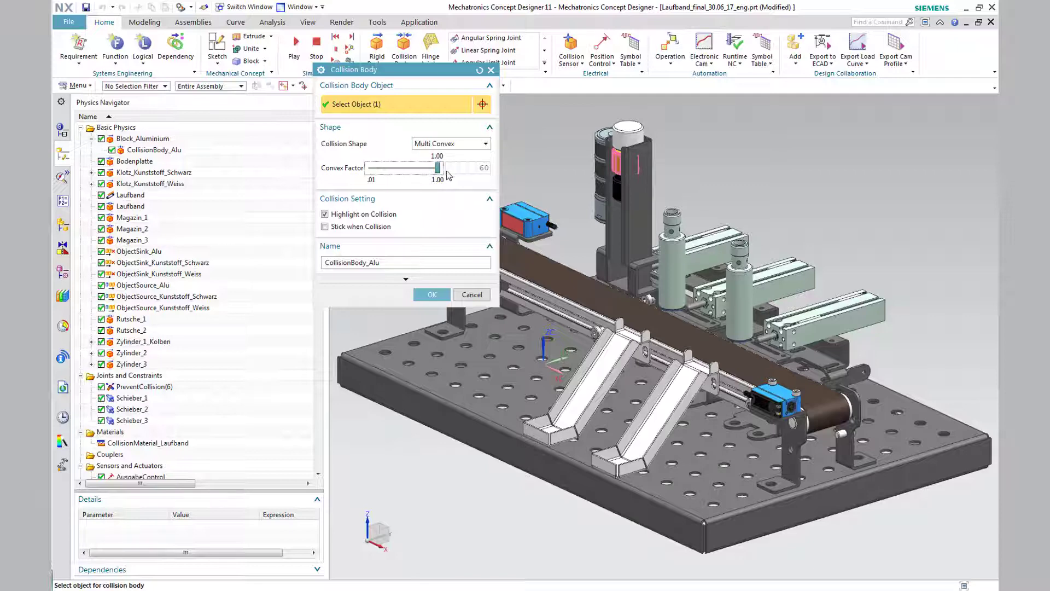
{"action": "left_click", "coordinate": [470, 295]}
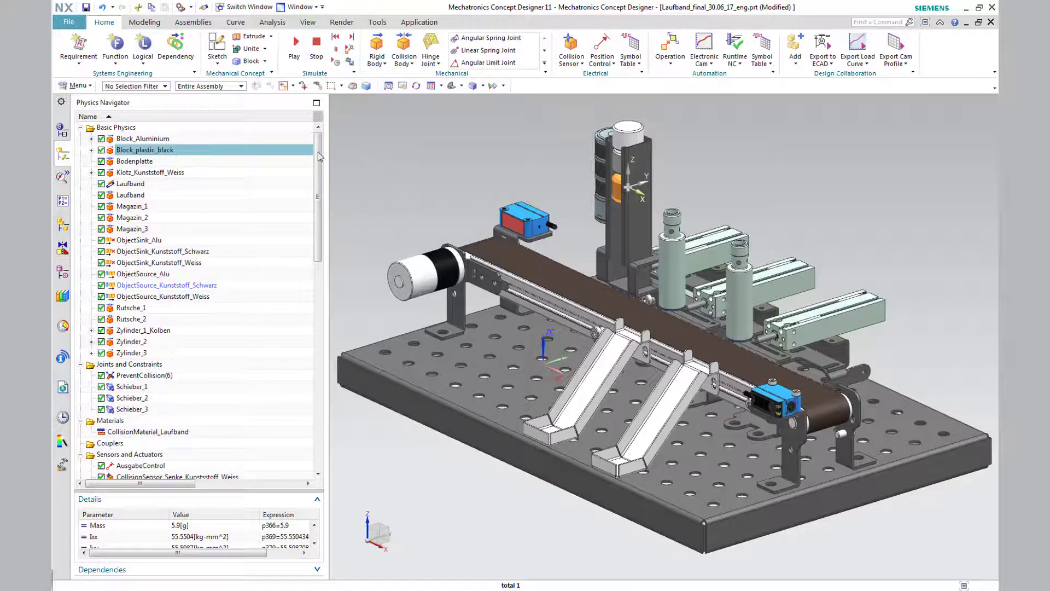
Keep Block_plastic_black's rigid body mass properties user-defined and confirm it.
{"action": "double_click", "coordinate": [295, 148]}
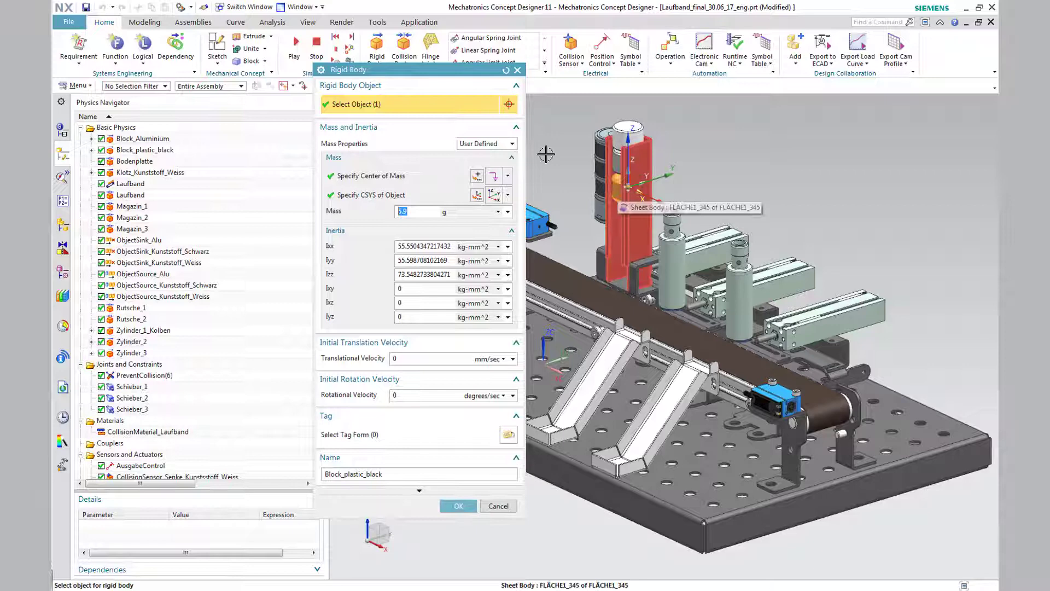
{"action": "left_click", "coordinate": [484, 143]}
{"action": "left_click", "coordinate": [482, 163]}
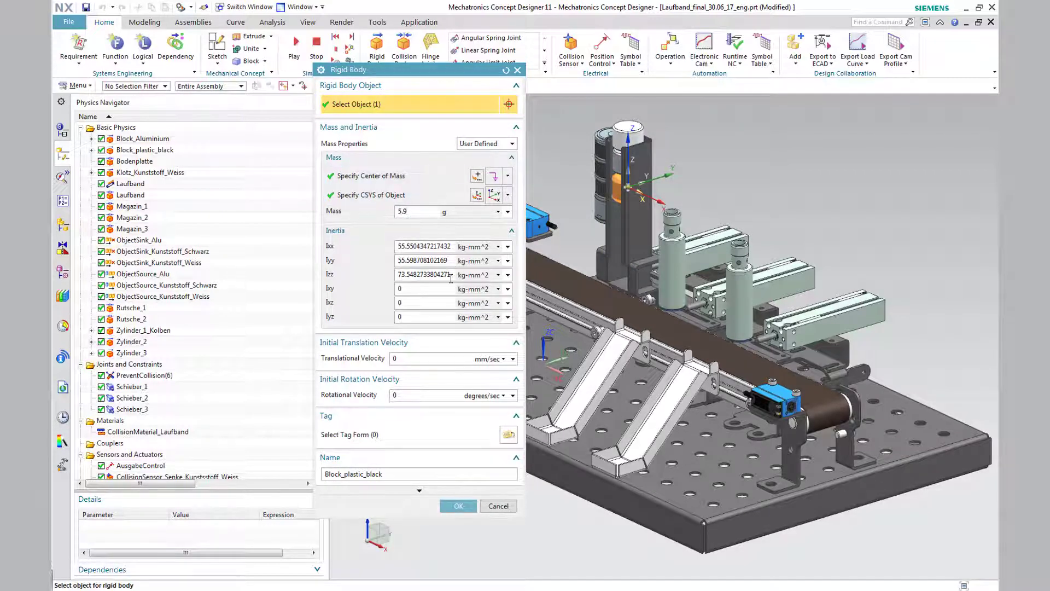
{"action": "left_click", "coordinate": [458, 505]}
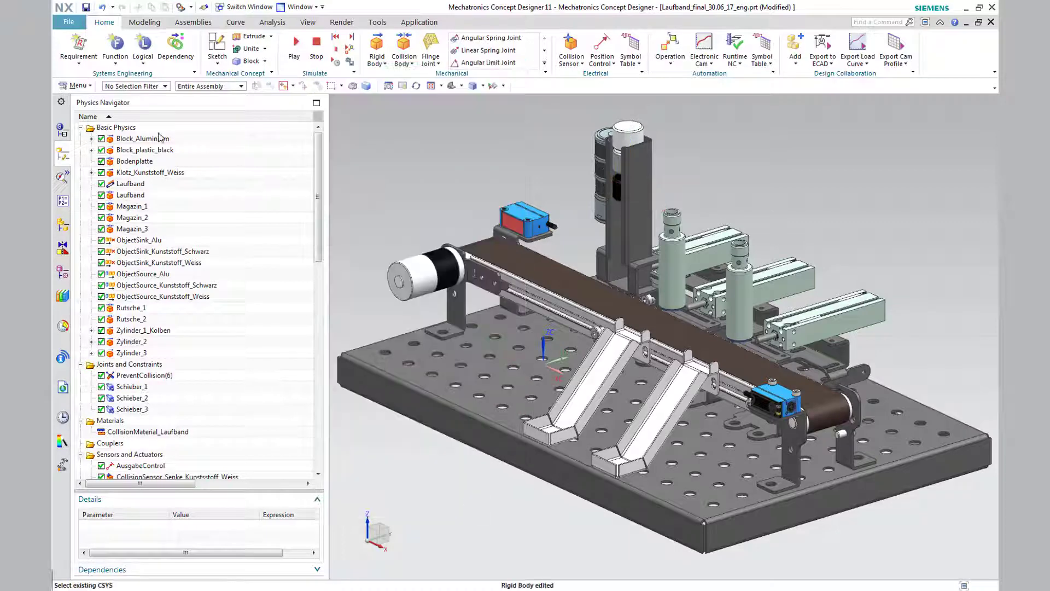
Pick PVC from the library materials, cancel material assignment, and expand Block_plastic_black.
{"action": "left_click", "coordinate": [77, 86]}
{"action": "mouse_move", "coordinate": [83, 168]}
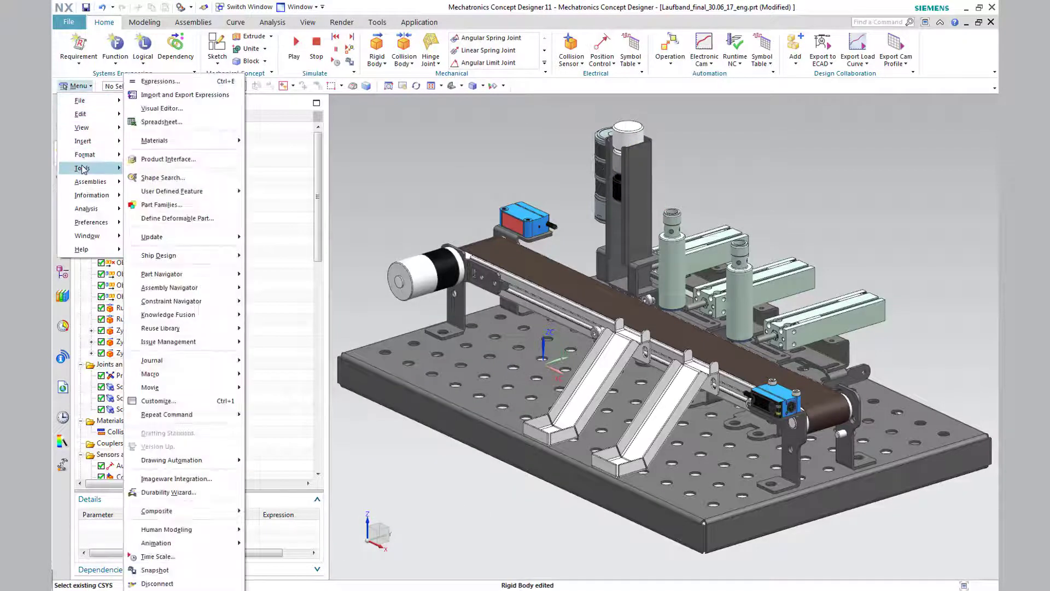
{"action": "mouse_move", "coordinate": [223, 141]}
{"action": "left_click", "coordinate": [328, 141]}
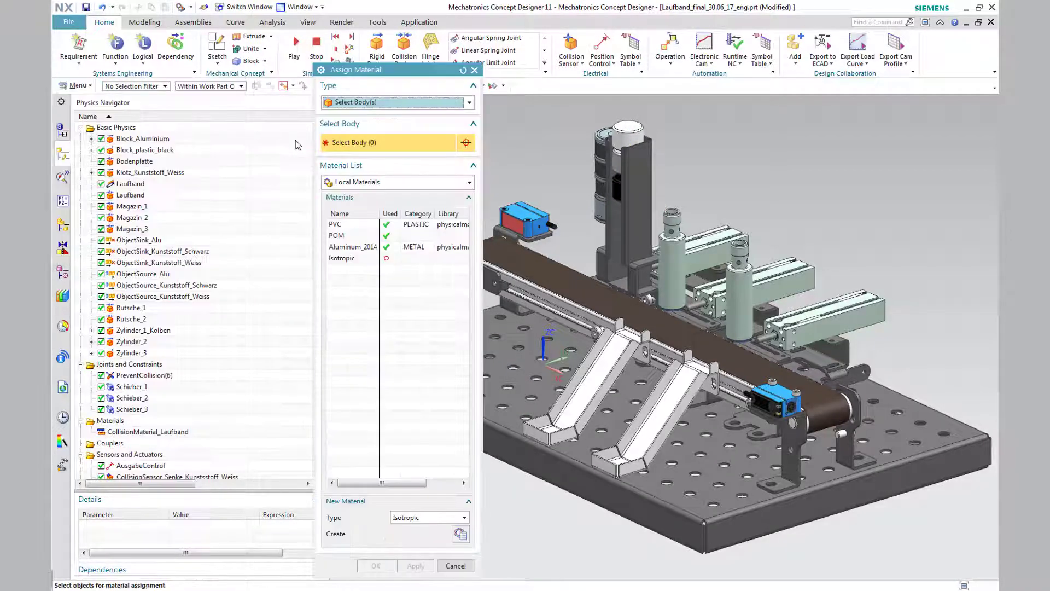
{"action": "left_click", "coordinate": [373, 183]}
{"action": "left_click", "coordinate": [359, 196]}
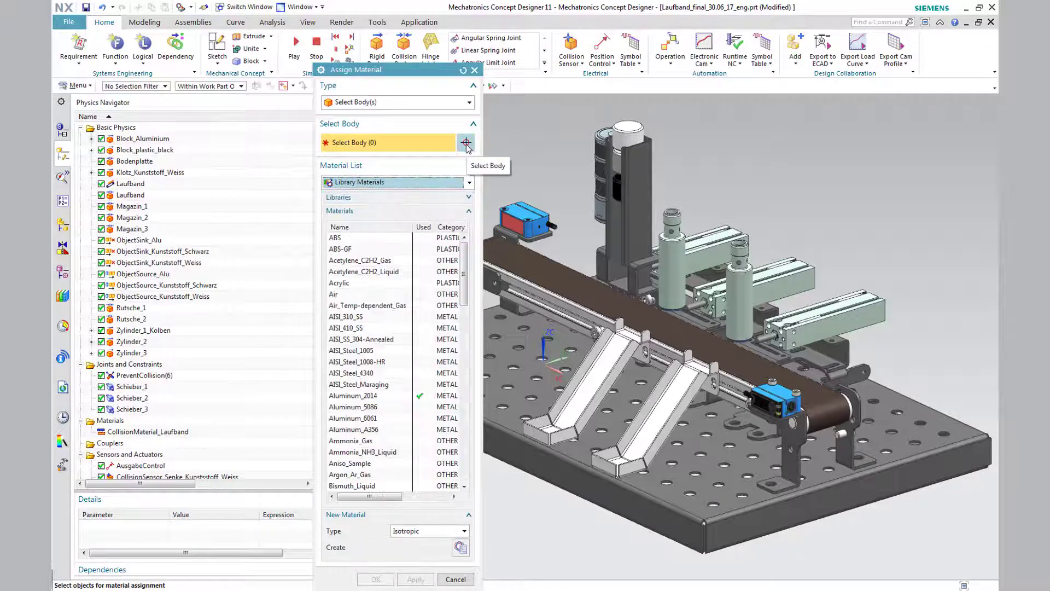
{"action": "scroll", "coordinate": [397, 260], "scroll_direction": "down", "scroll_amount": 4}
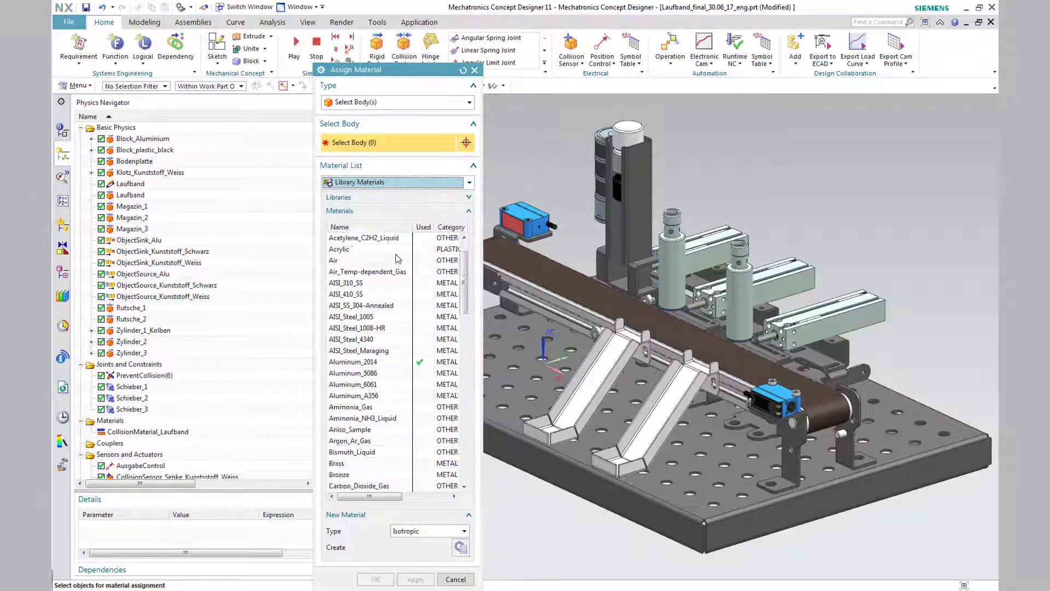
{"action": "scroll", "coordinate": [396, 257], "scroll_direction": "down", "scroll_amount": 15}
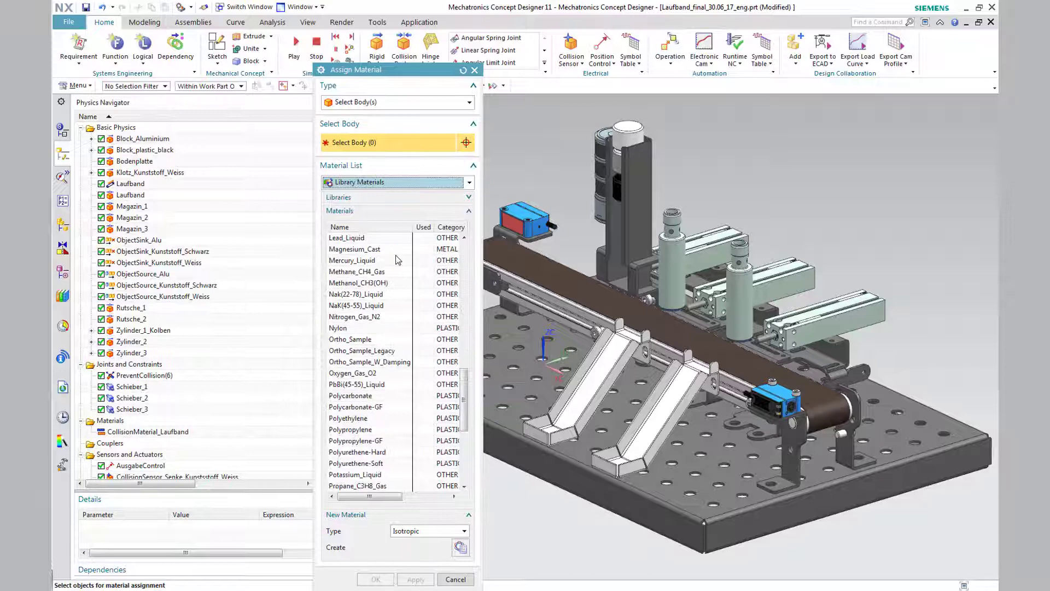
{"action": "left_click", "coordinate": [361, 430]}
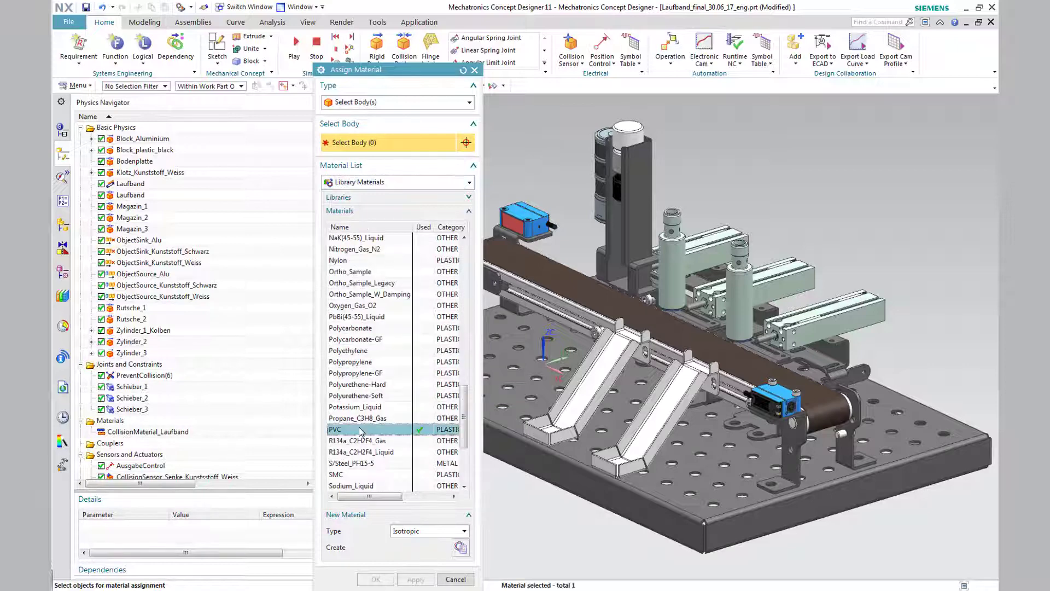
{"action": "left_click", "coordinate": [455, 579]}
{"action": "left_click", "coordinate": [92, 150]}
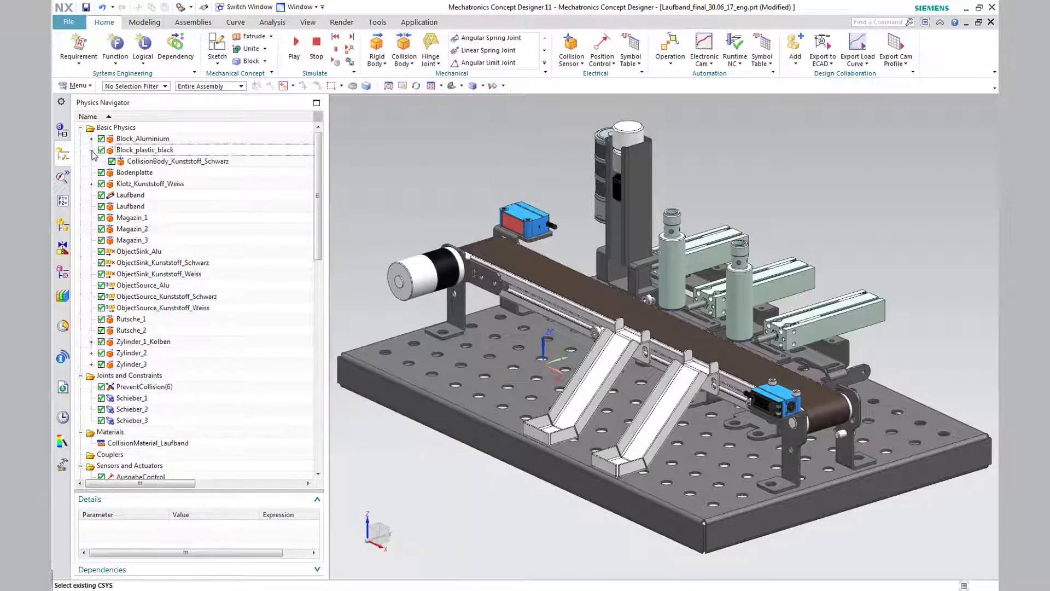
Keep CollisionBody_Kunststoff_Schwarz as Multi Convex with convex factor 1.00 and save it.
{"action": "left_click", "coordinate": [174, 161]}
{"action": "double_click", "coordinate": [174, 162]}
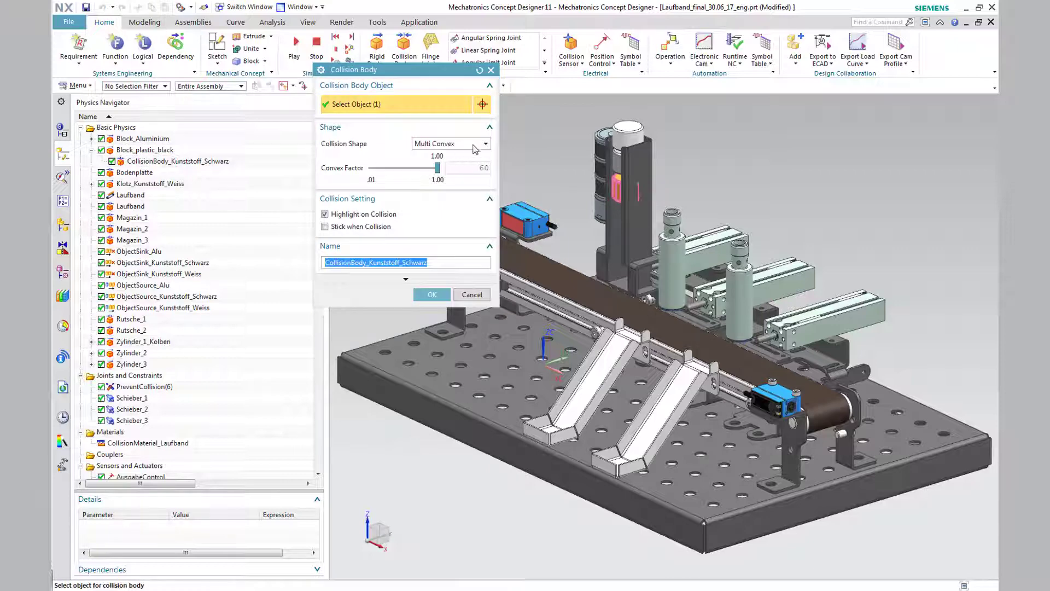
{"action": "left_click", "coordinate": [475, 143]}
{"action": "left_click", "coordinate": [432, 204]}
{"action": "mouse_move", "coordinate": [437, 168]}
{"action": "left_mouse_down"}
{"action": "mouse_move", "coordinate": [365, 168]}
{"action": "mouse_move", "coordinate": [437, 168]}
{"action": "left_mouse_up"}
{"action": "left_click", "coordinate": [432, 294]}
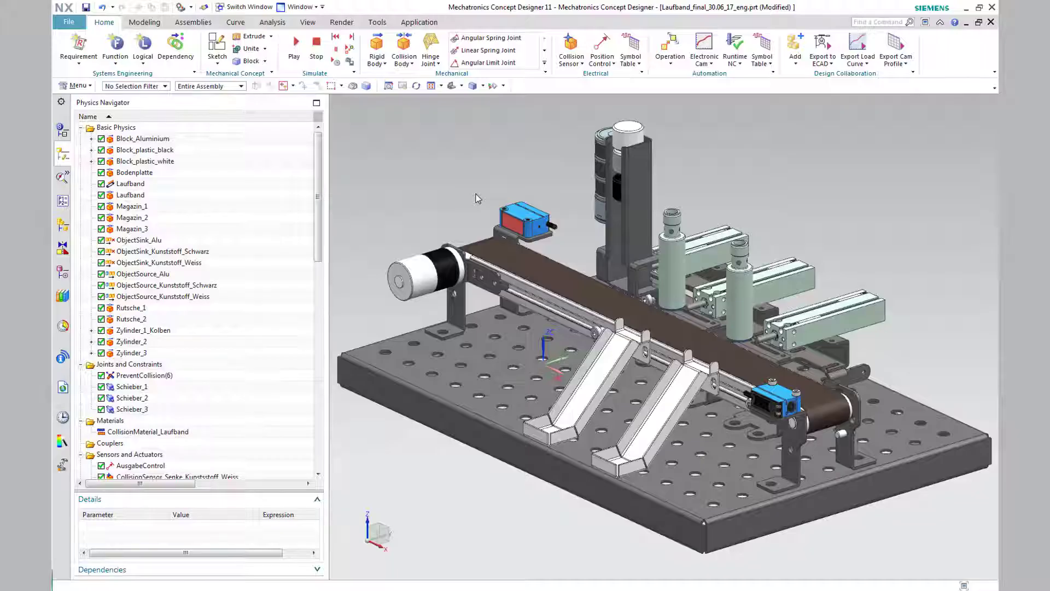
Start material assignment and select the white block body at the top of the magazine.
{"action": "left_click", "coordinate": [77, 87]}
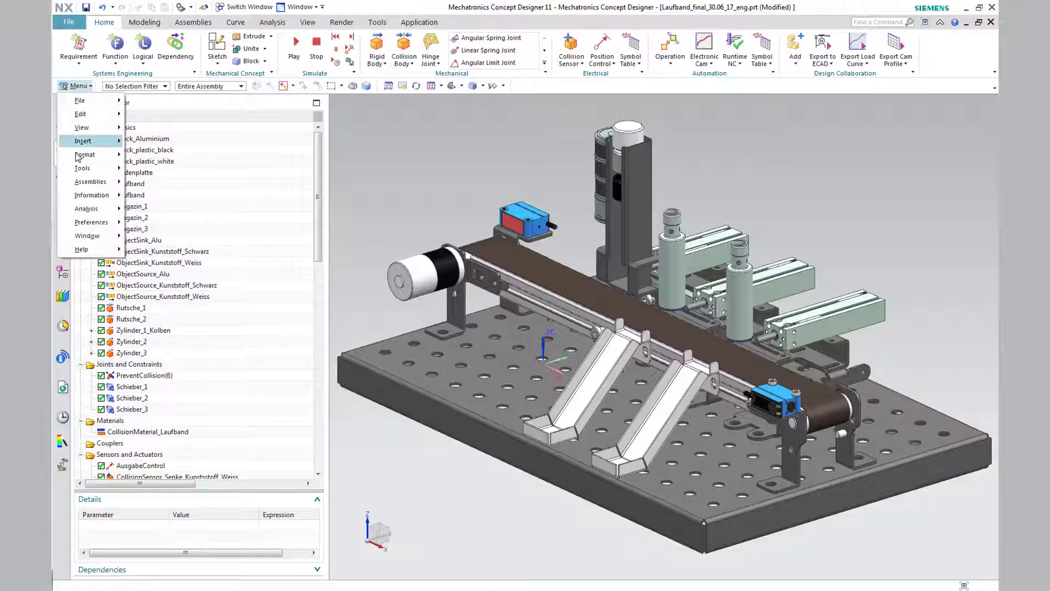
{"action": "mouse_move", "coordinate": [87, 168]}
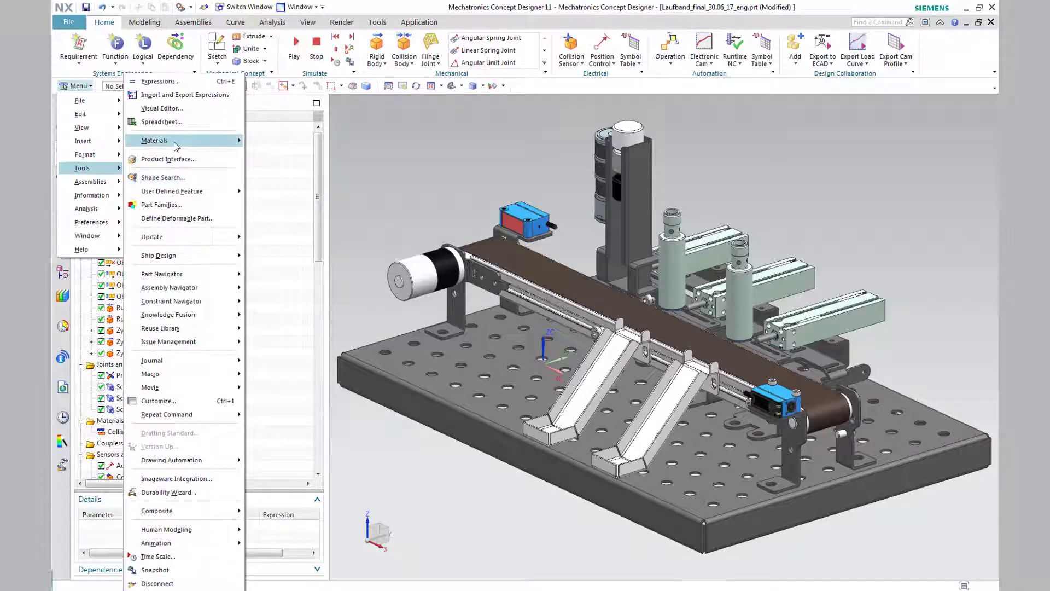
{"action": "mouse_move", "coordinate": [176, 141]}
{"action": "left_click", "coordinate": [286, 142]}
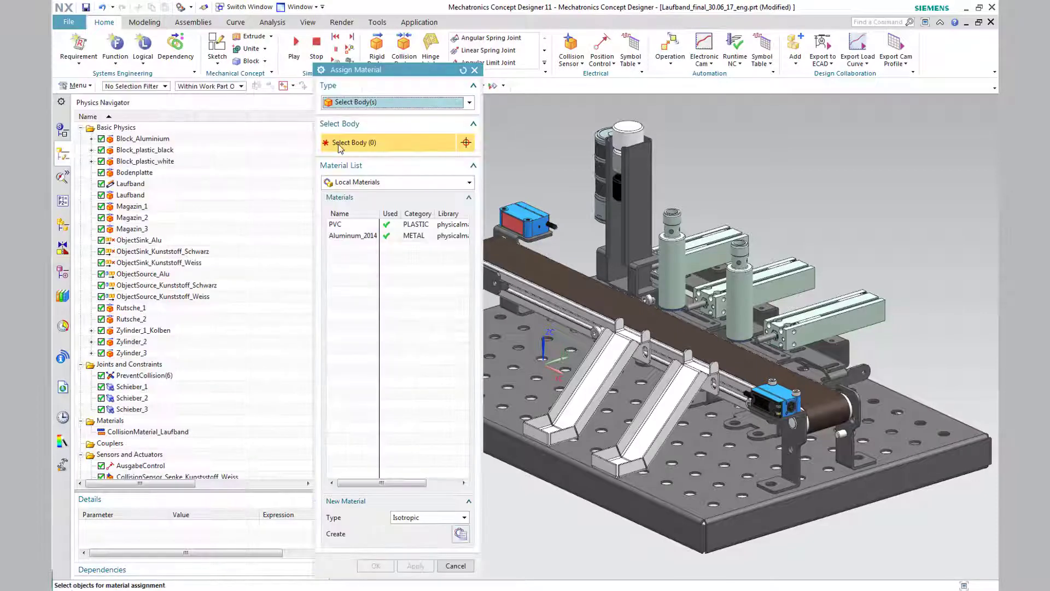
{"action": "scroll", "coordinate": [623, 134], "scroll_direction": "up", "scroll_amount": 5}
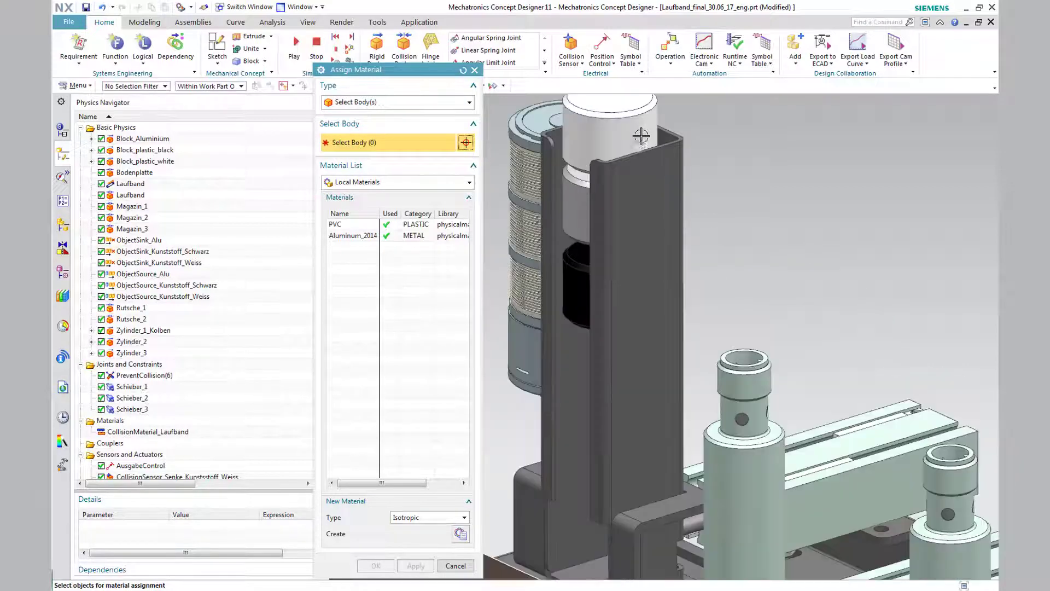
{"action": "left_click", "coordinate": [610, 136]}
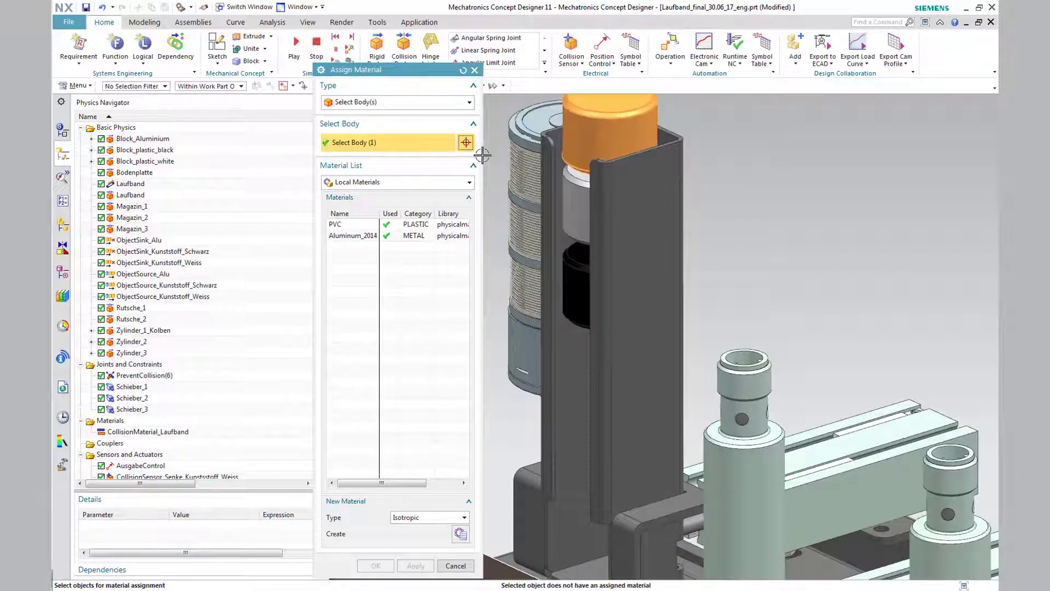
Create material POM with density 1410 kg/m^3 and Young's modulus 2600, and apply it.
{"action": "left_click", "coordinate": [460, 532]}
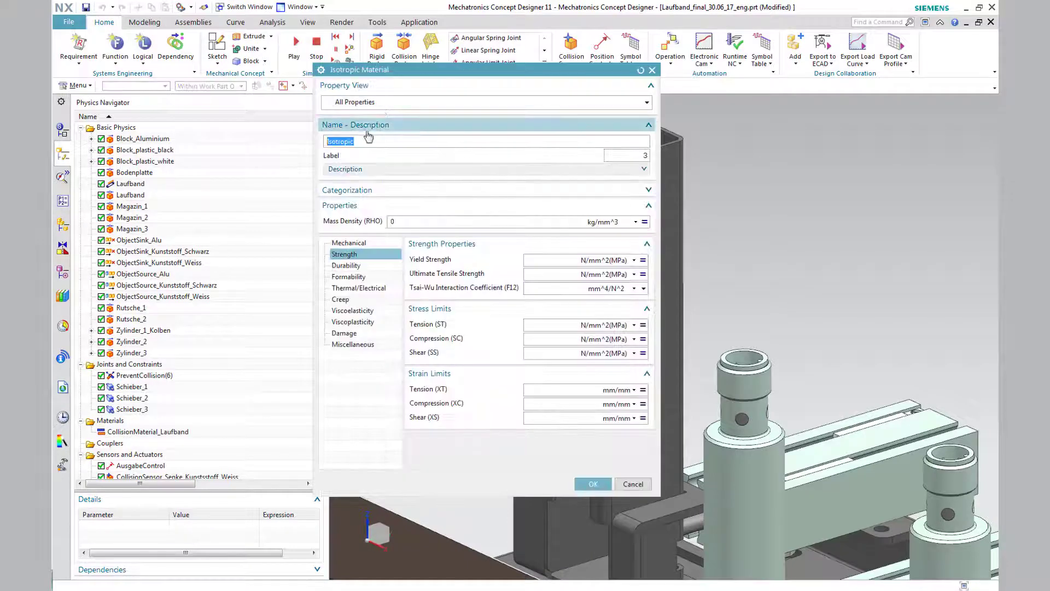
{"action": "type", "text": "POM"}
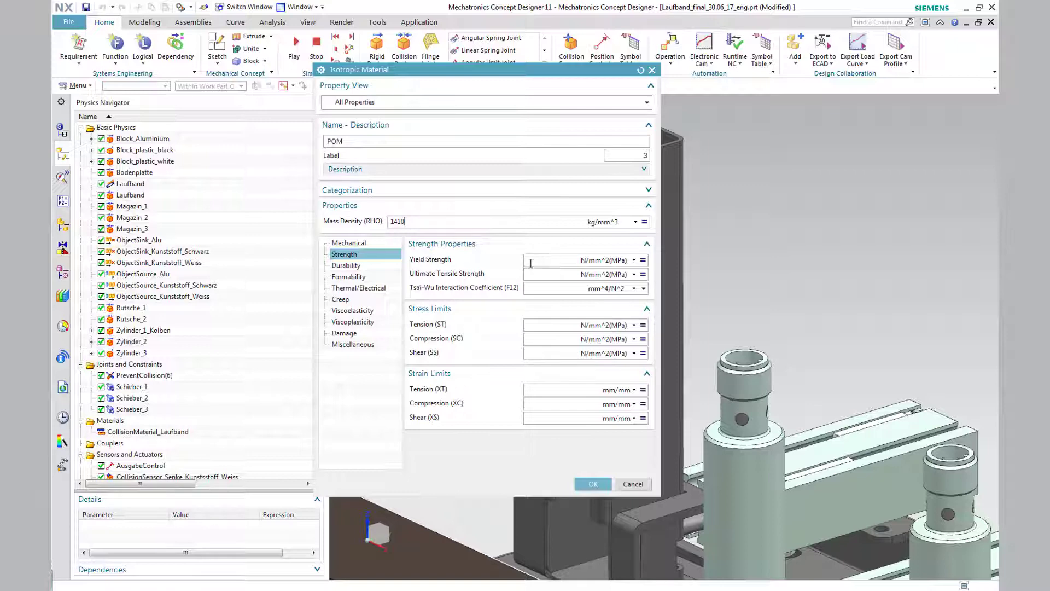
{"action": "left_click", "coordinate": [350, 243]}
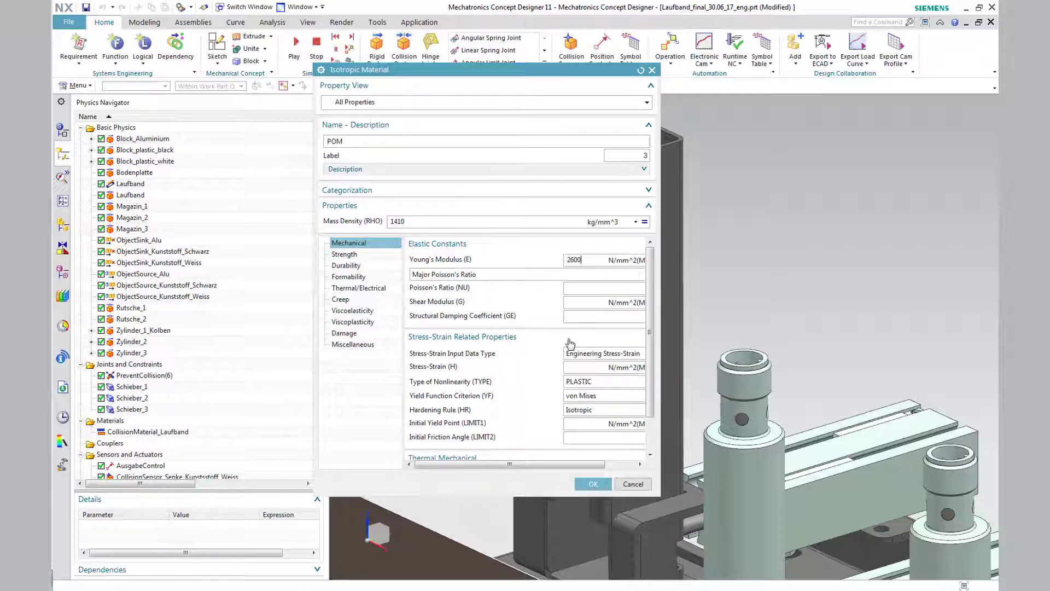
{"action": "left_click", "coordinate": [592, 484]}
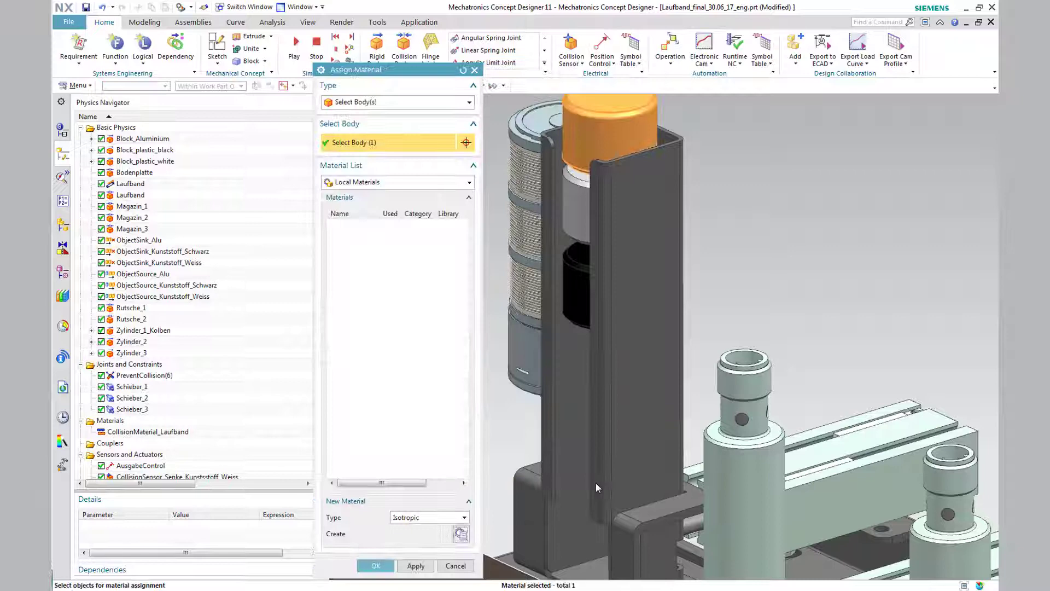
{"action": "left_click", "coordinate": [361, 247]}
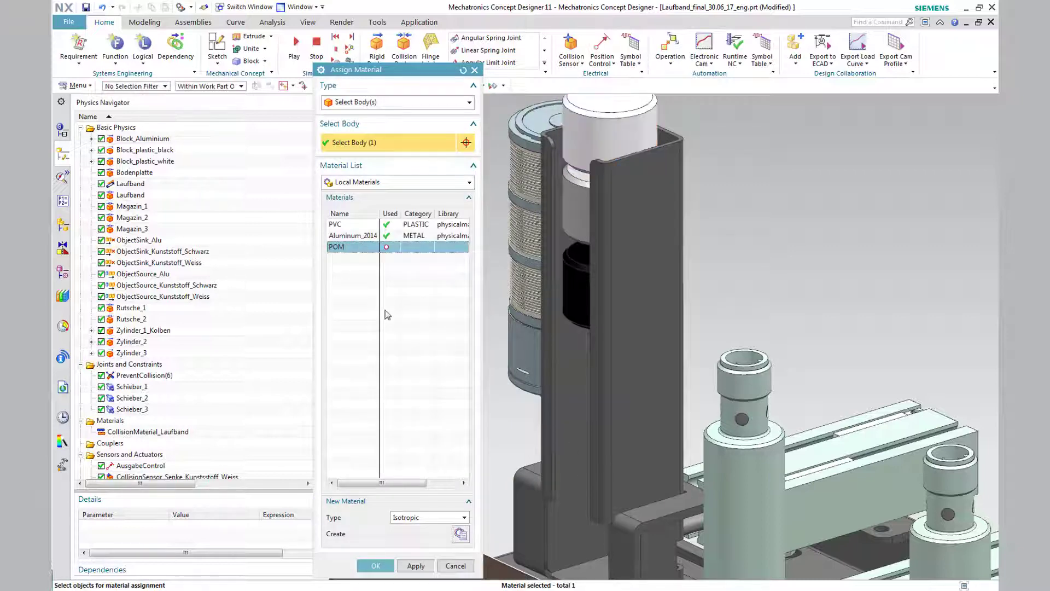
{"action": "left_click", "coordinate": [408, 567]}
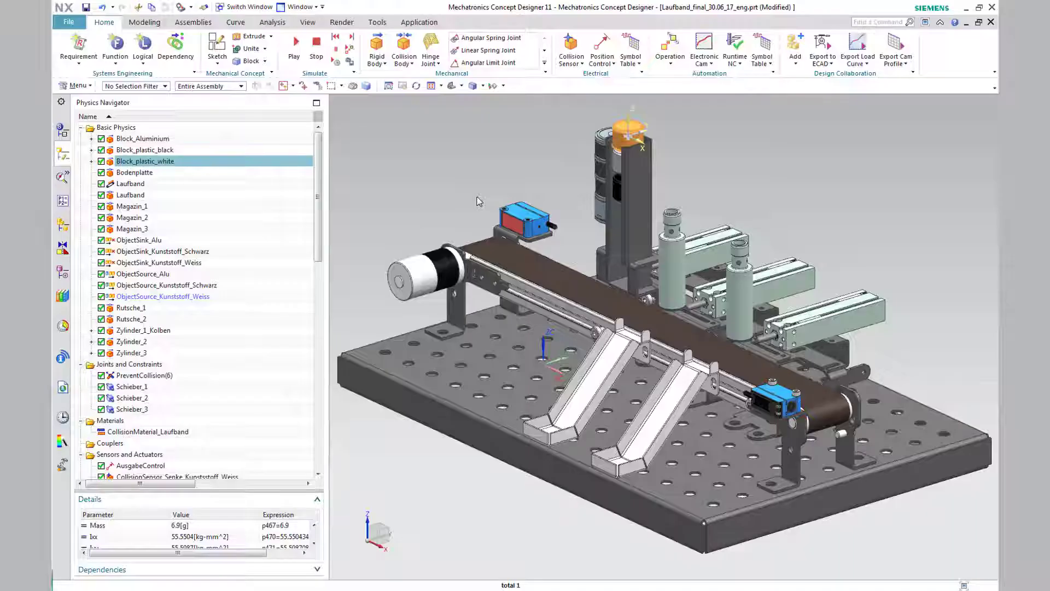
Keep Block_plastic_white's rigid body at a user-defined mass of 6.9 g.
{"action": "double_click", "coordinate": [281, 162]}
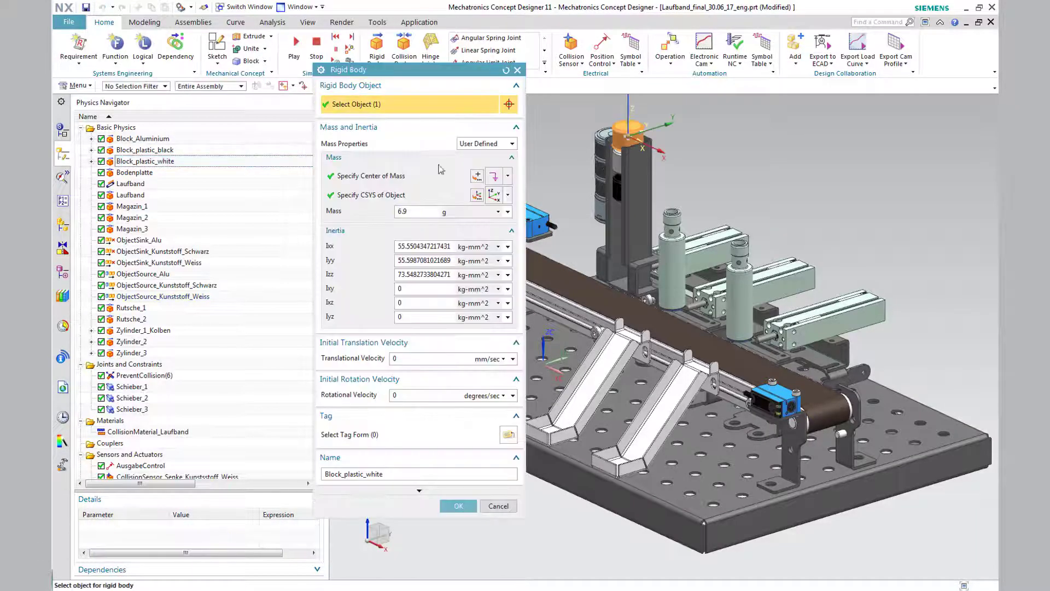
{"action": "left_click", "coordinate": [510, 144]}
{"action": "left_click", "coordinate": [492, 166]}
{"action": "double_click", "coordinate": [403, 211]}
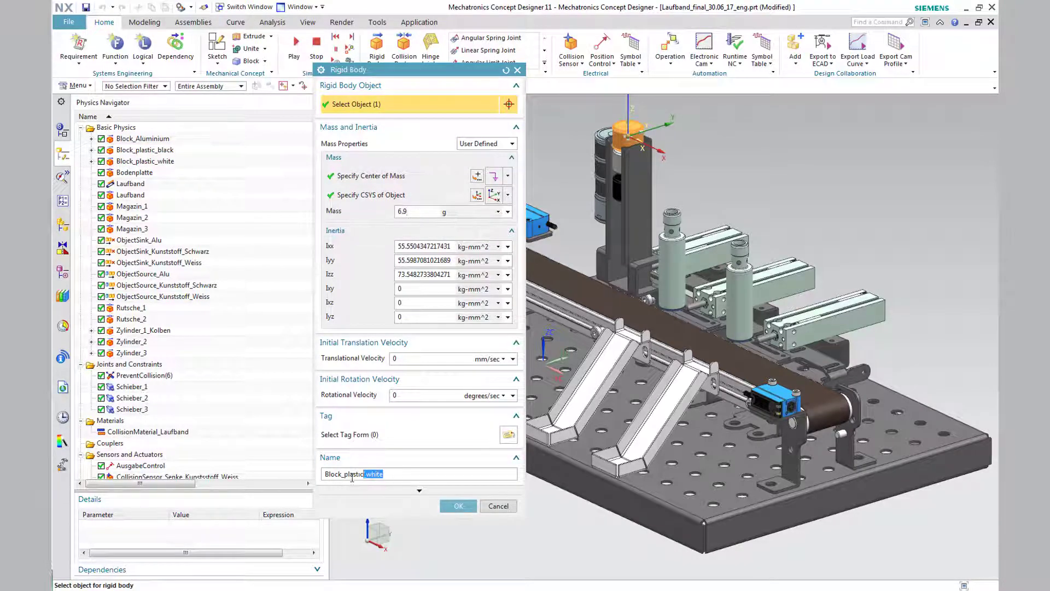
{"action": "left_click", "coordinate": [468, 507]}
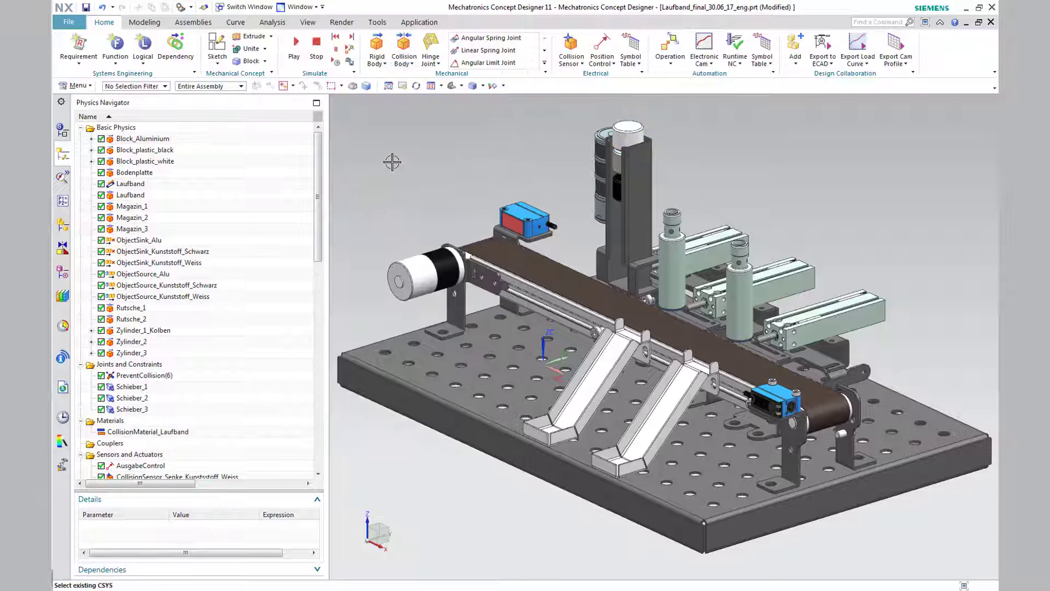
Set CollisionBody_Kunststoff_Weiss to Multi Convex with convex factor 0.48.
{"action": "left_click", "coordinate": [91, 161]}
{"action": "double_click", "coordinate": [160, 172]}
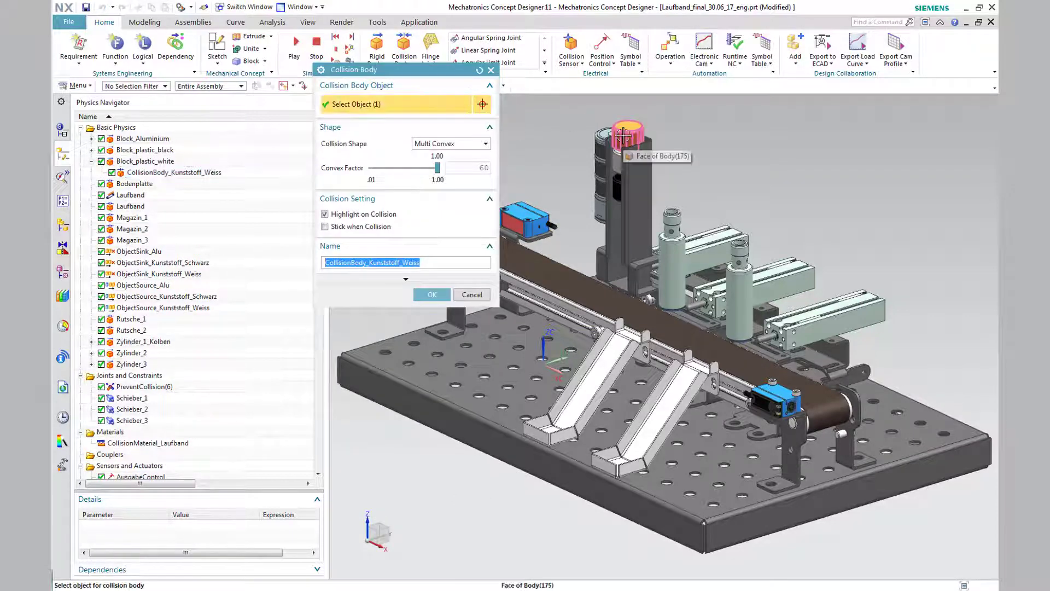
{"action": "left_click", "coordinate": [470, 143]}
{"action": "left_click", "coordinate": [433, 203]}
{"action": "mouse_move", "coordinate": [439, 168]}
{"action": "left_mouse_down"}
{"action": "mouse_move", "coordinate": [372, 168]}
{"action": "mouse_move", "coordinate": [441, 169]}
{"action": "left_mouse_up"}
{"action": "left_click", "coordinate": [432, 294]}
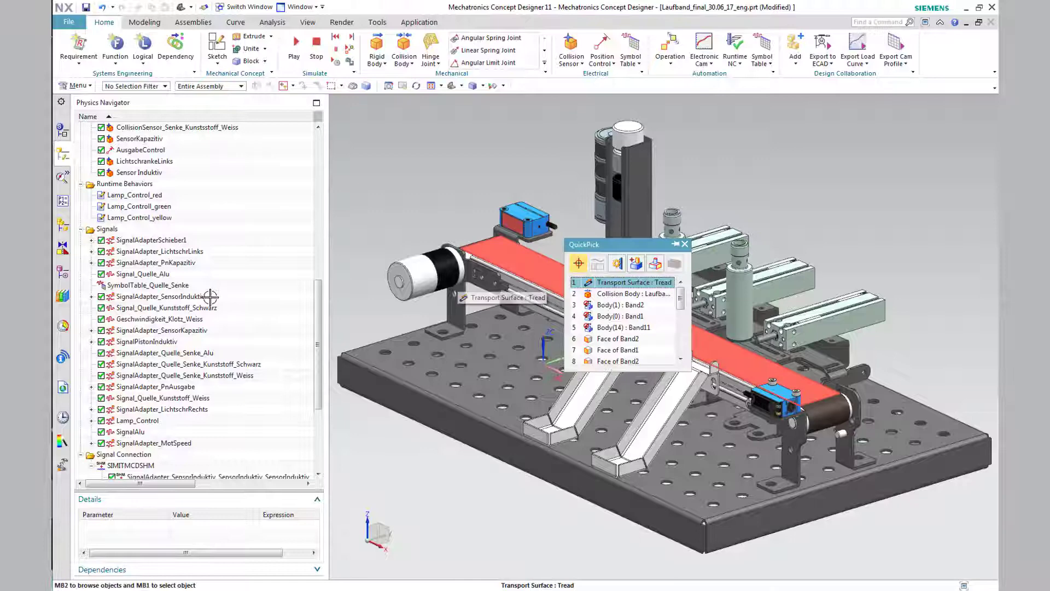
Set CollisionMaterial_tread to dynamic friction 0.7, static 0.9, rolling 1, restitution 0.01.
{"action": "left_click", "coordinate": [685, 244]}
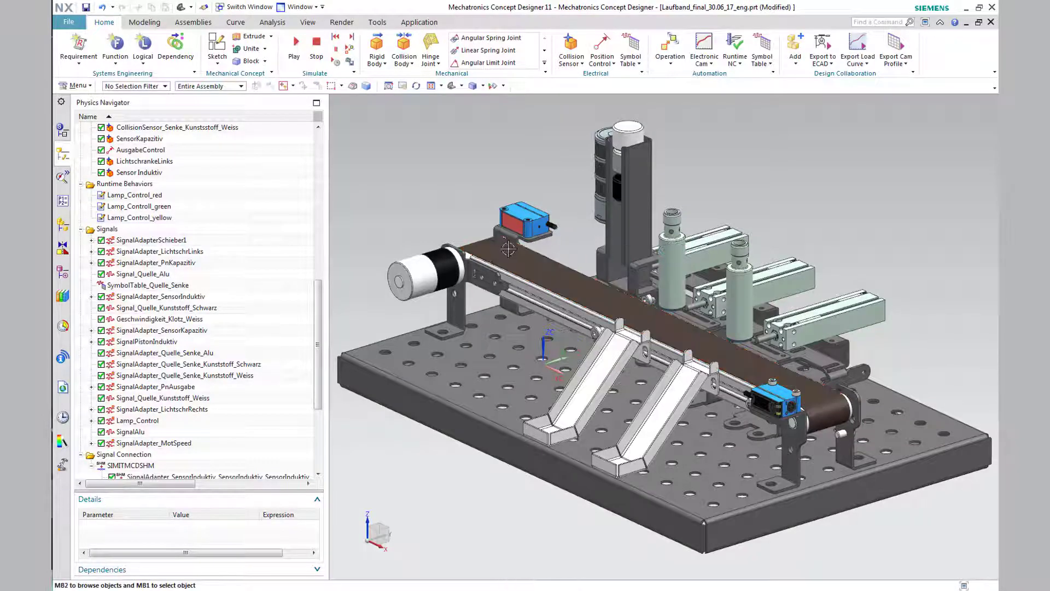
{"action": "left_click", "coordinate": [498, 252]}
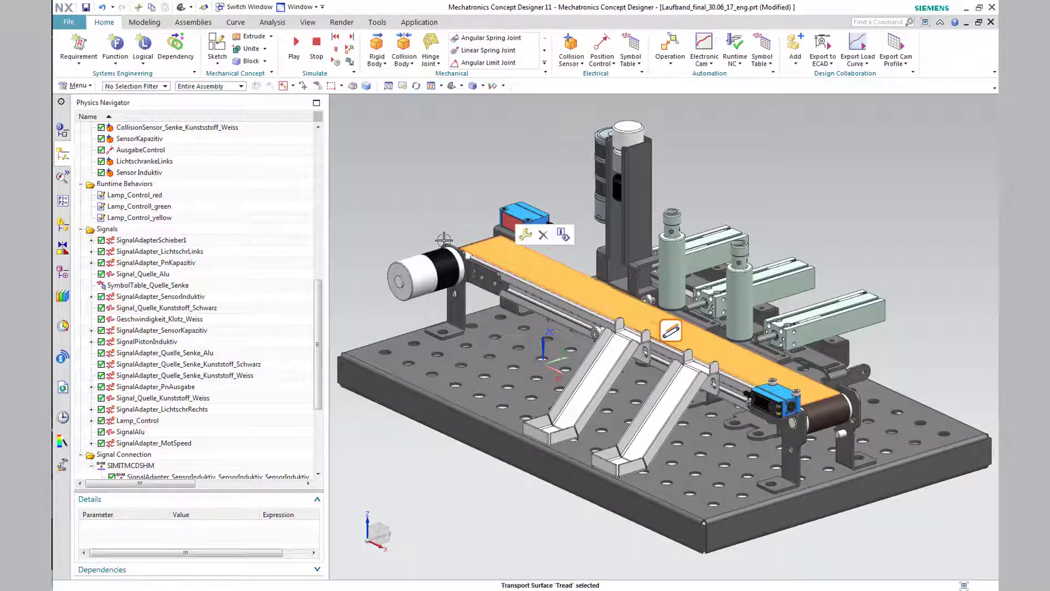
{"action": "scroll", "coordinate": [277, 246], "scroll_direction": "down", "scroll_amount": 1}
{"action": "scroll", "coordinate": [276, 247], "scroll_direction": "up", "scroll_amount": 9}
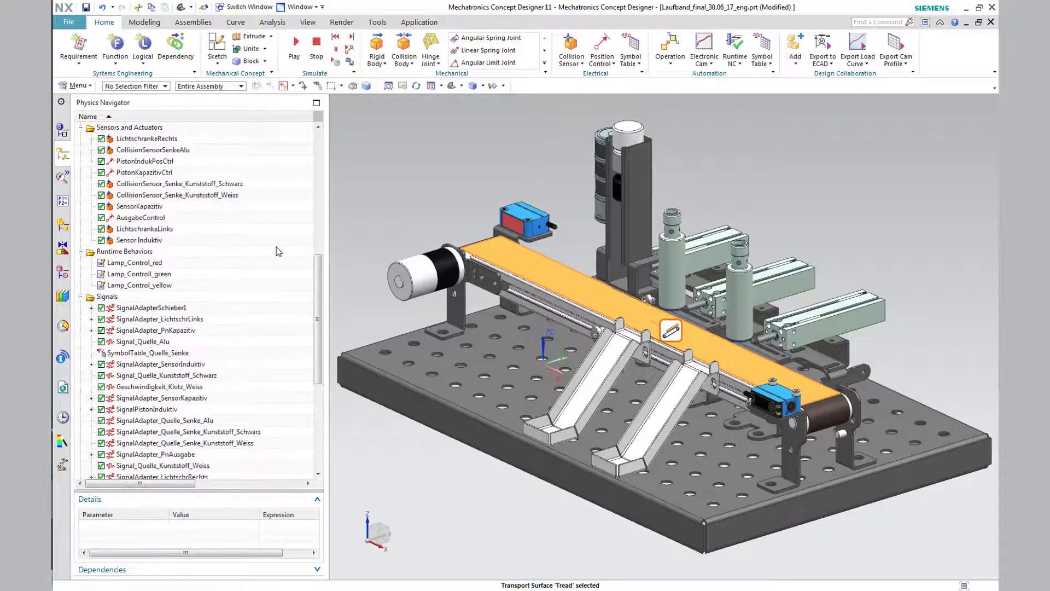
{"action": "scroll", "coordinate": [276, 247], "scroll_direction": "up", "scroll_amount": 2}
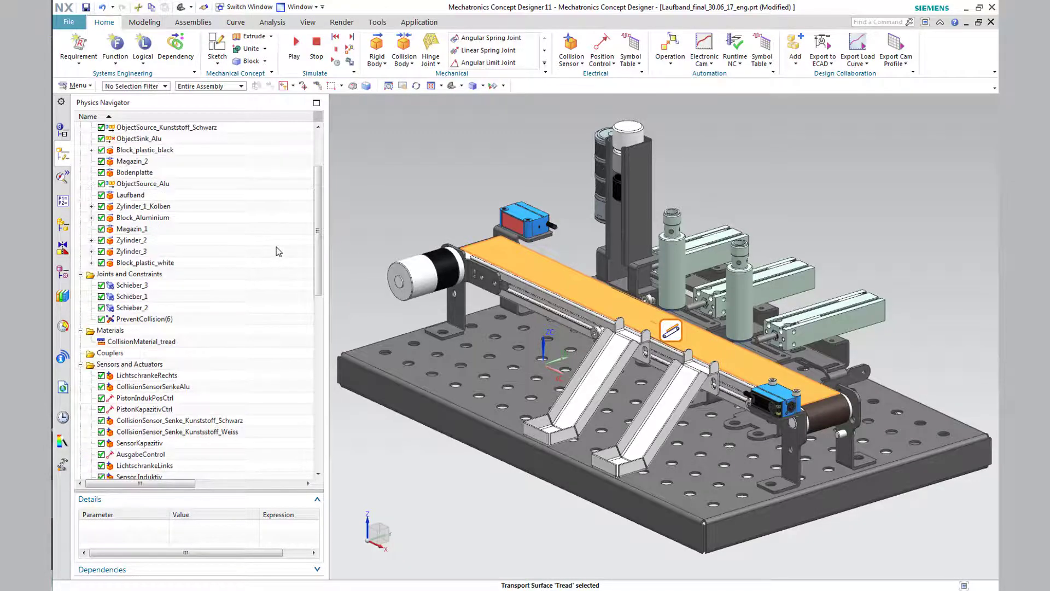
{"action": "double_click", "coordinate": [141, 376]}
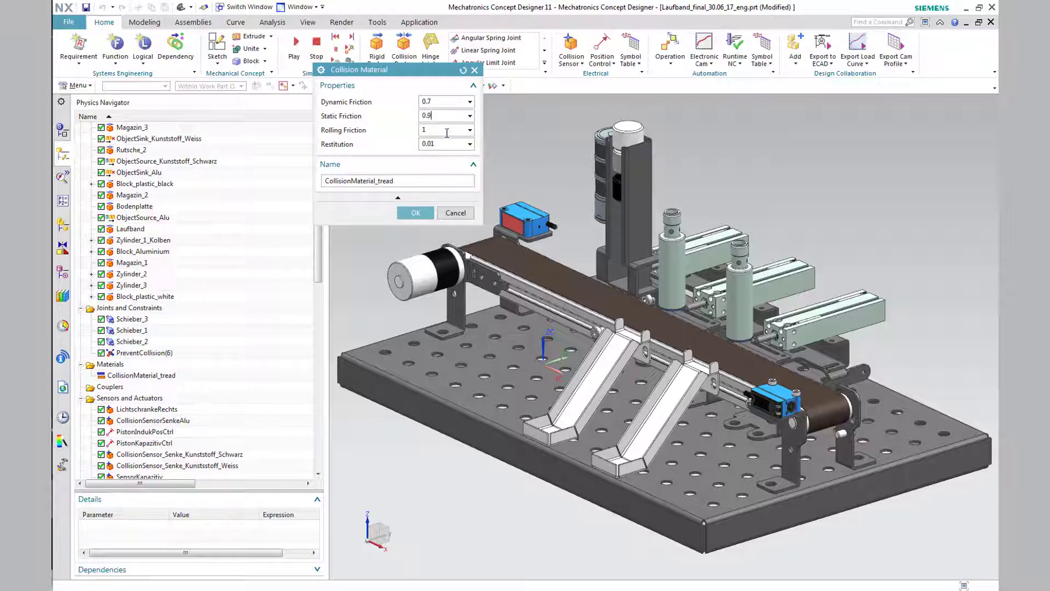
{"action": "key", "text": "Tab"}
{"action": "left_click", "coordinate": [412, 216]}
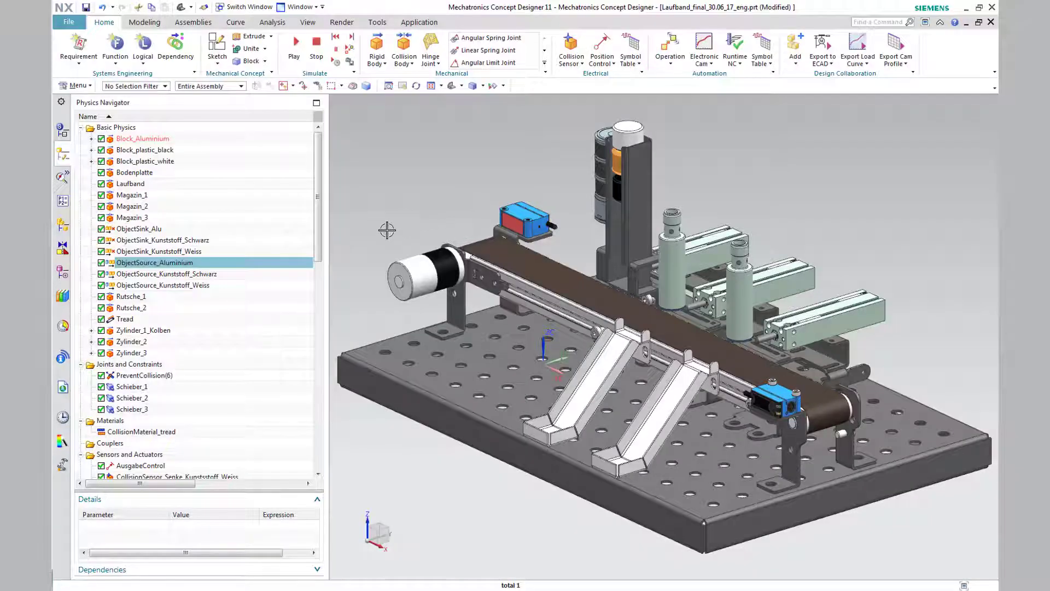
Keep ObjectSource_Aluminium's copy trigger at Once per Activation and save the source.
{"action": "double_click", "coordinate": [206, 266]}
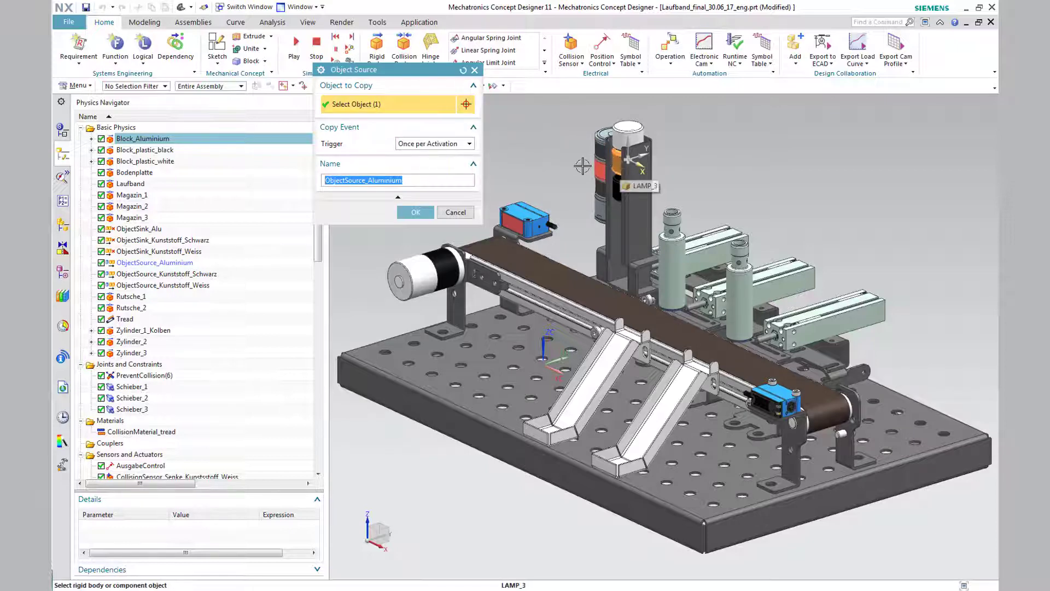
{"action": "left_click", "coordinate": [469, 144]}
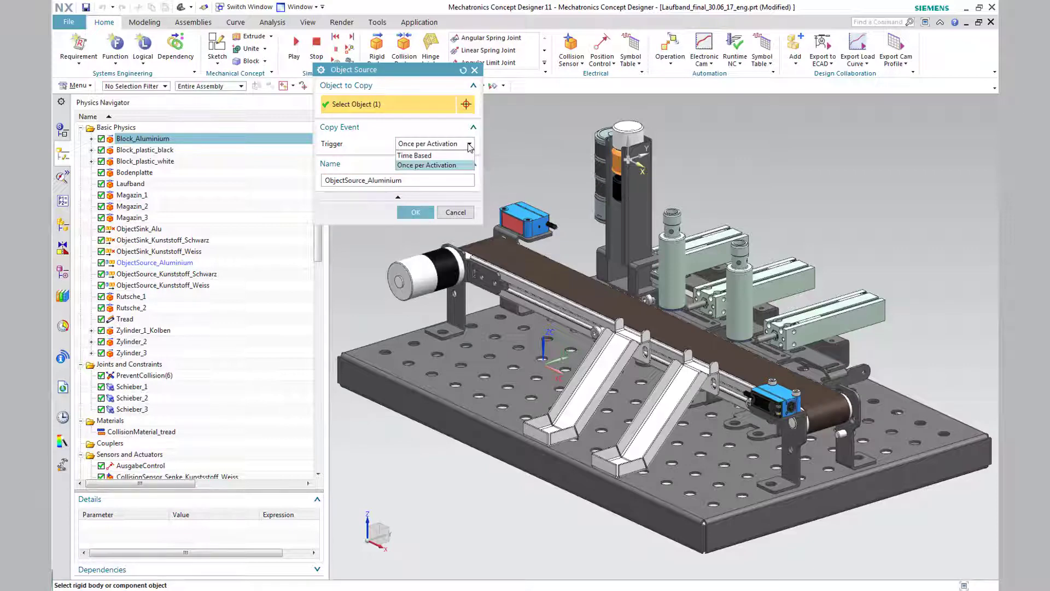
{"action": "left_click", "coordinate": [443, 165]}
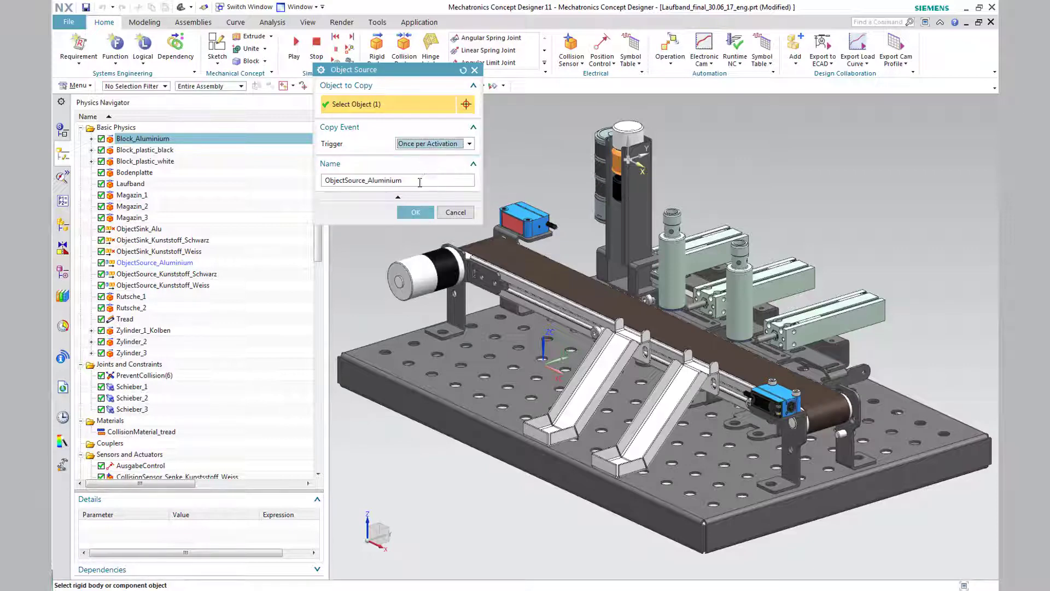
{"action": "left_click_drag", "start_coordinate": [403, 180], "coordinate": [322, 176]}
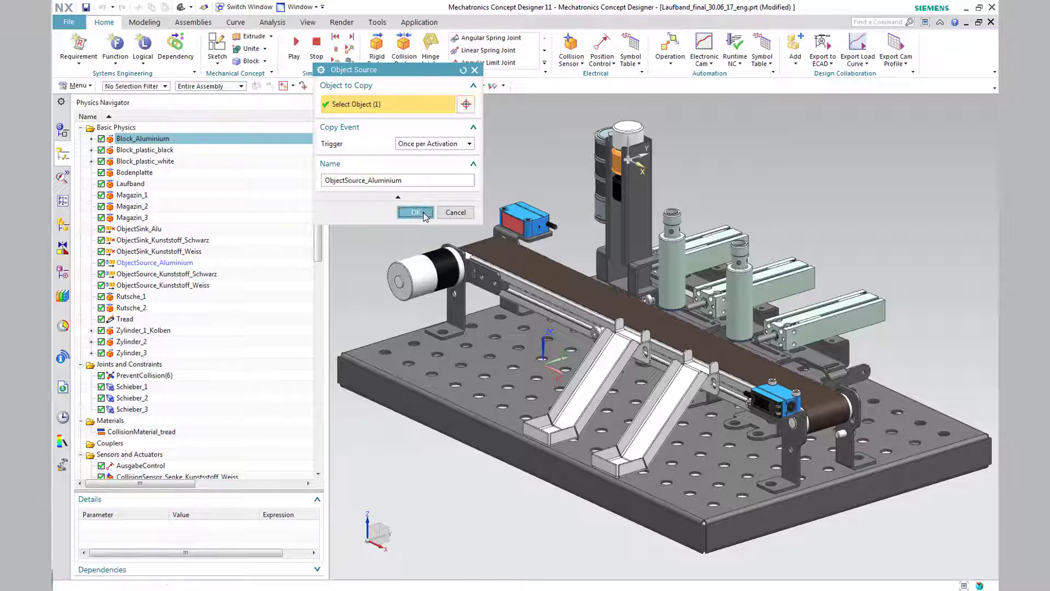
{"action": "left_click", "coordinate": [424, 214]}
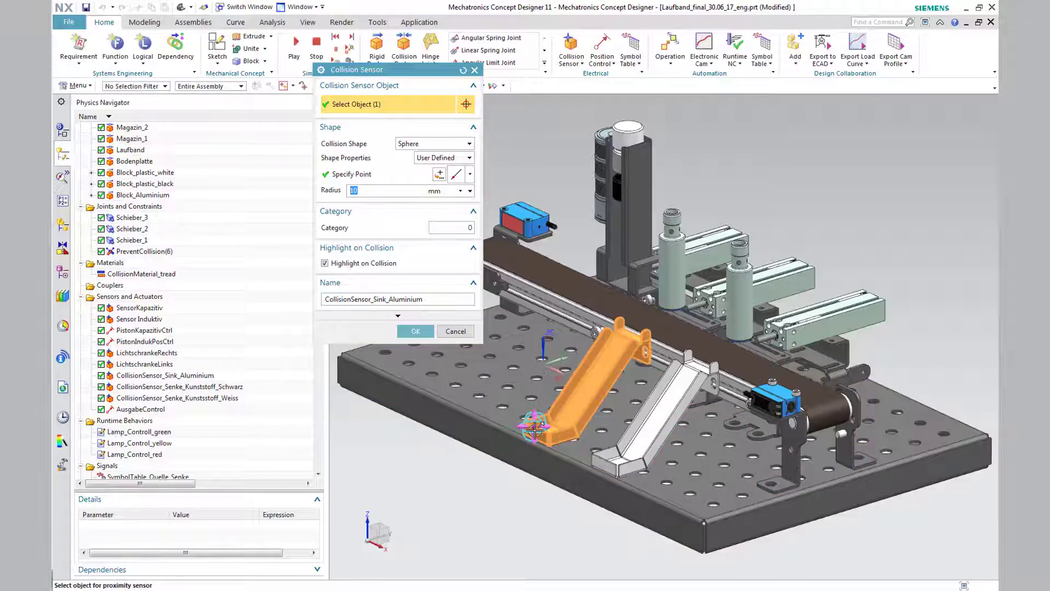
Make CollisionSensor_Sink_Aluminium a user-defined 10 mm sphere centred on an edge point.
{"action": "left_click", "coordinate": [469, 144]}
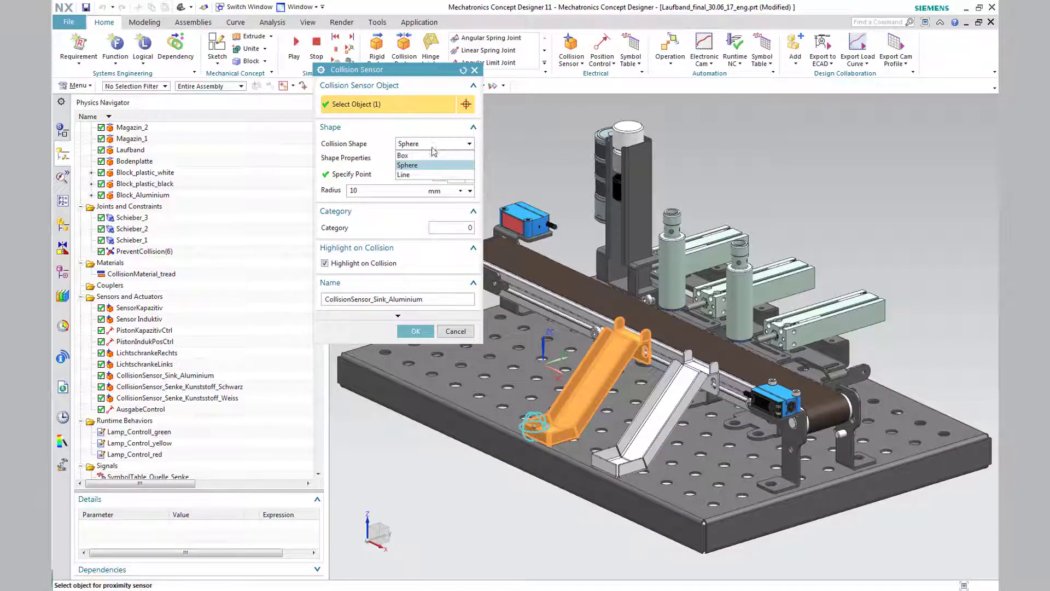
{"action": "left_click", "coordinate": [419, 165]}
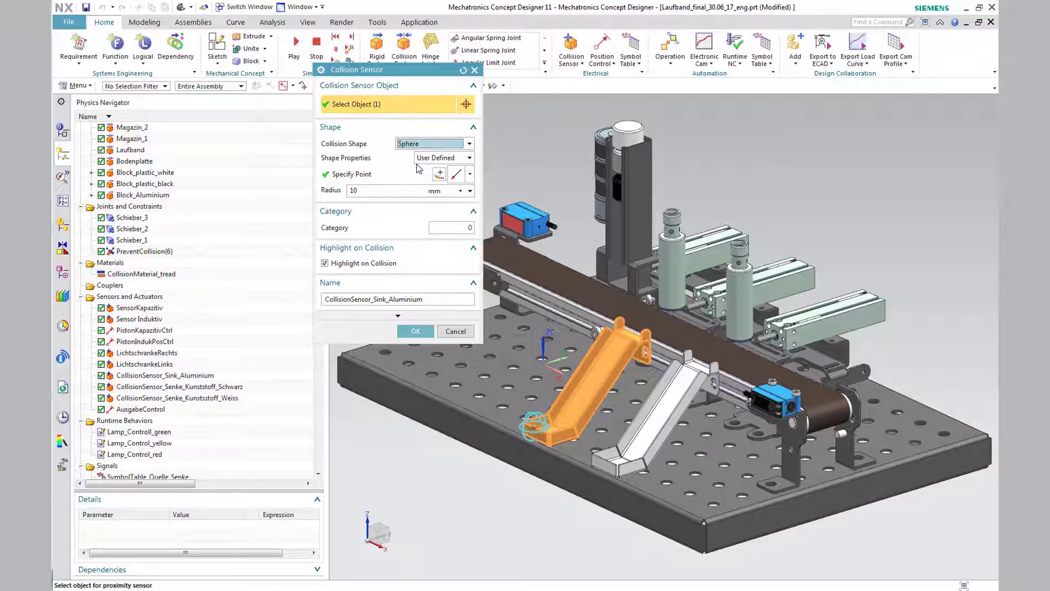
{"action": "left_click", "coordinate": [469, 158]}
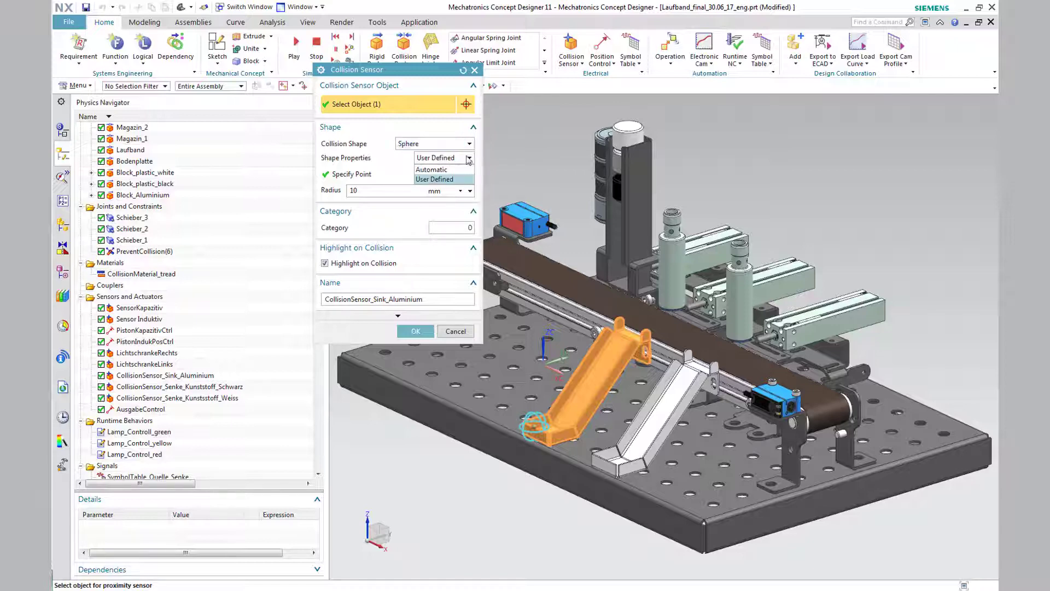
{"action": "left_click", "coordinate": [436, 180]}
{"action": "left_click", "coordinate": [470, 174]}
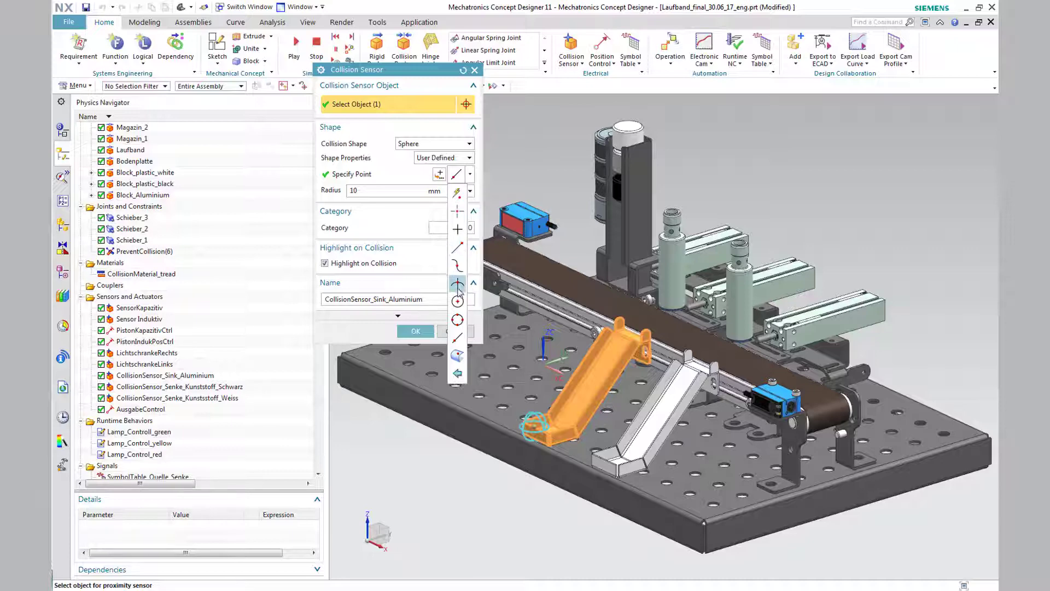
{"action": "left_click", "coordinate": [460, 341]}
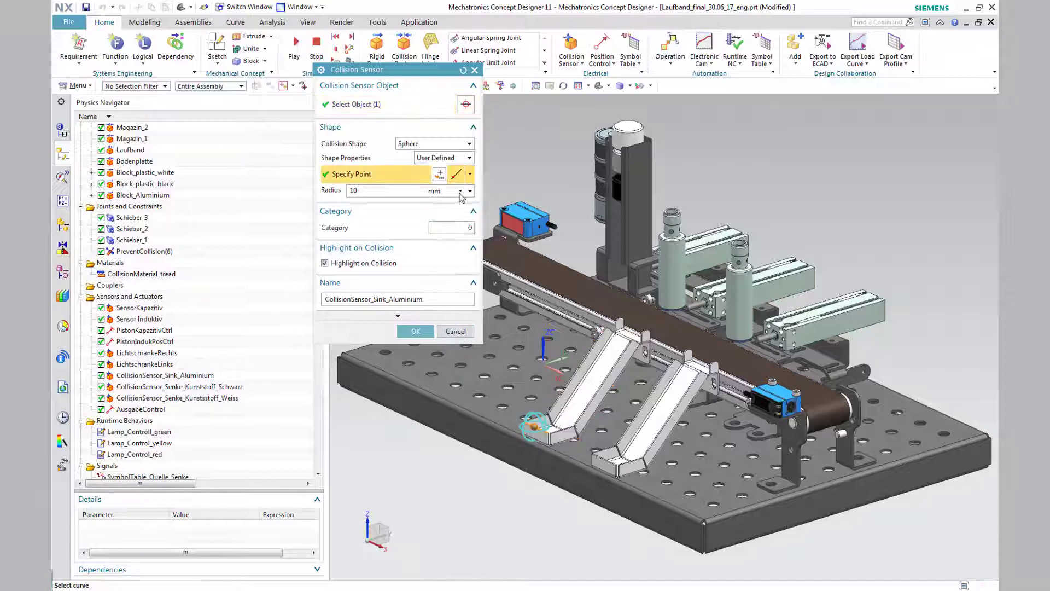
{"action": "left_click_drag", "start_coordinate": [389, 193], "coordinate": [336, 192]}
{"action": "left_click_drag", "start_coordinate": [425, 300], "coordinate": [323, 301]}
{"action": "left_click", "coordinate": [416, 332]}
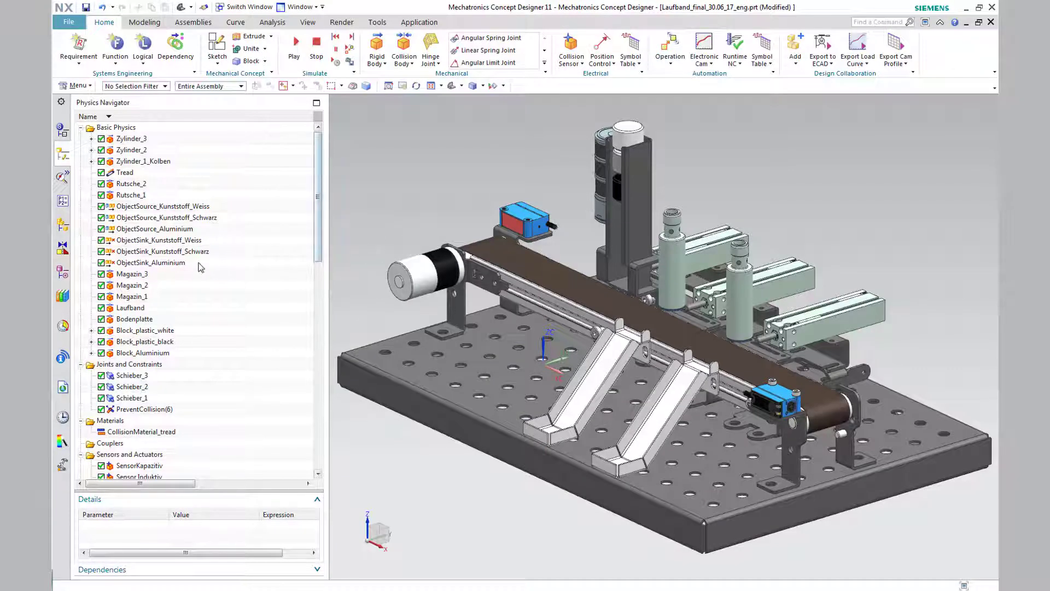
{"action": "left_click", "coordinate": [163, 263]}
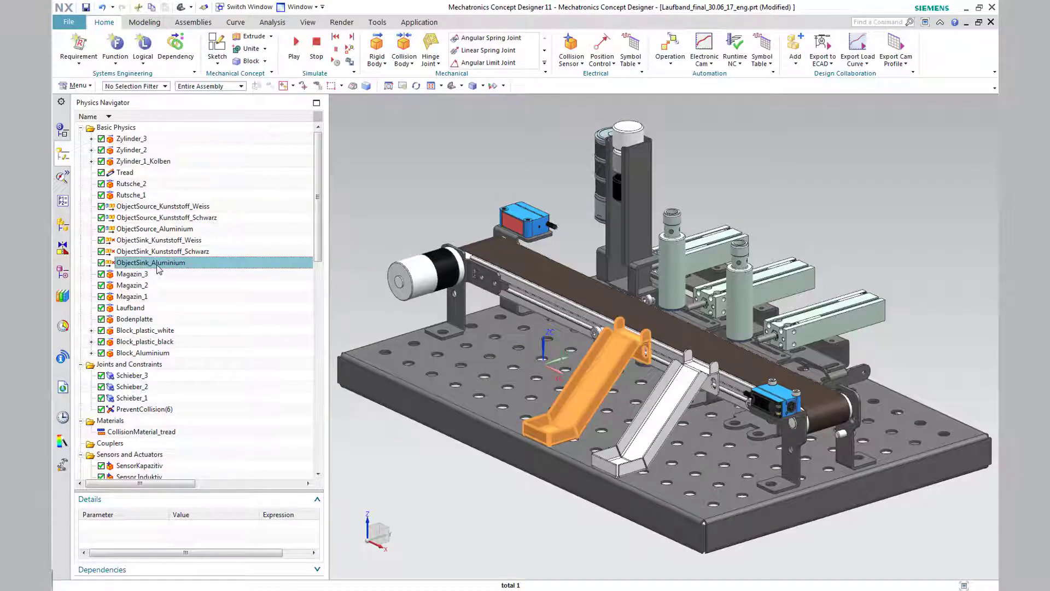
{"action": "double_click", "coordinate": [157, 267]}
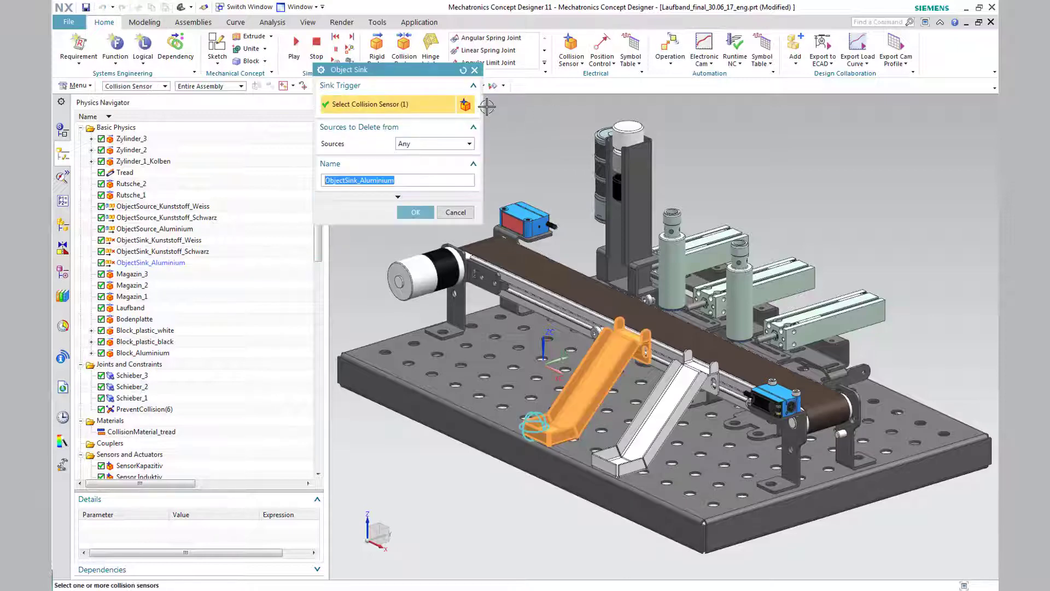
{"action": "left_click", "coordinate": [466, 106]}
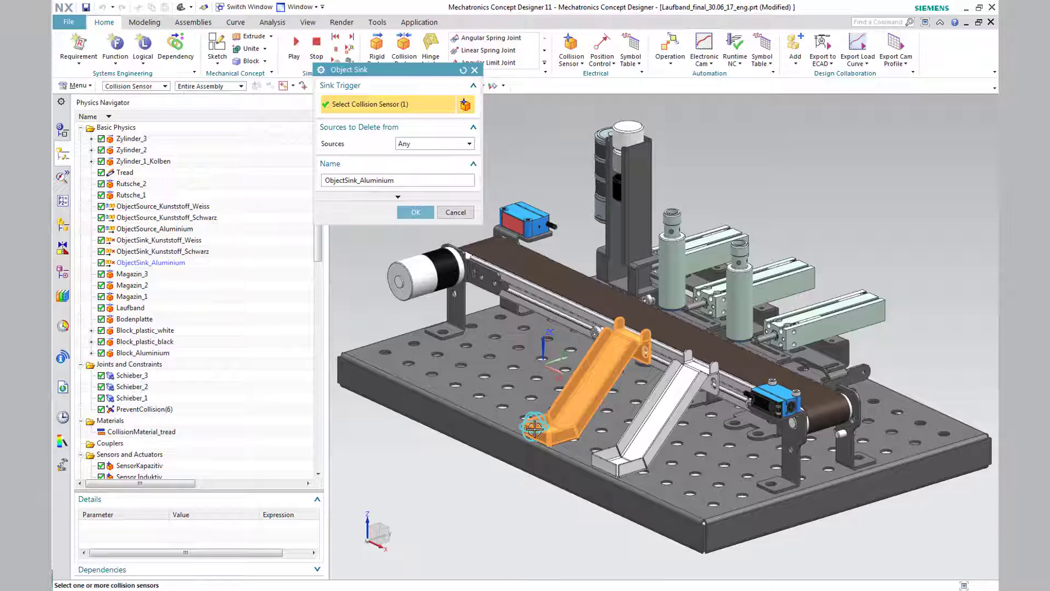
{"action": "left_click", "coordinate": [469, 144]}
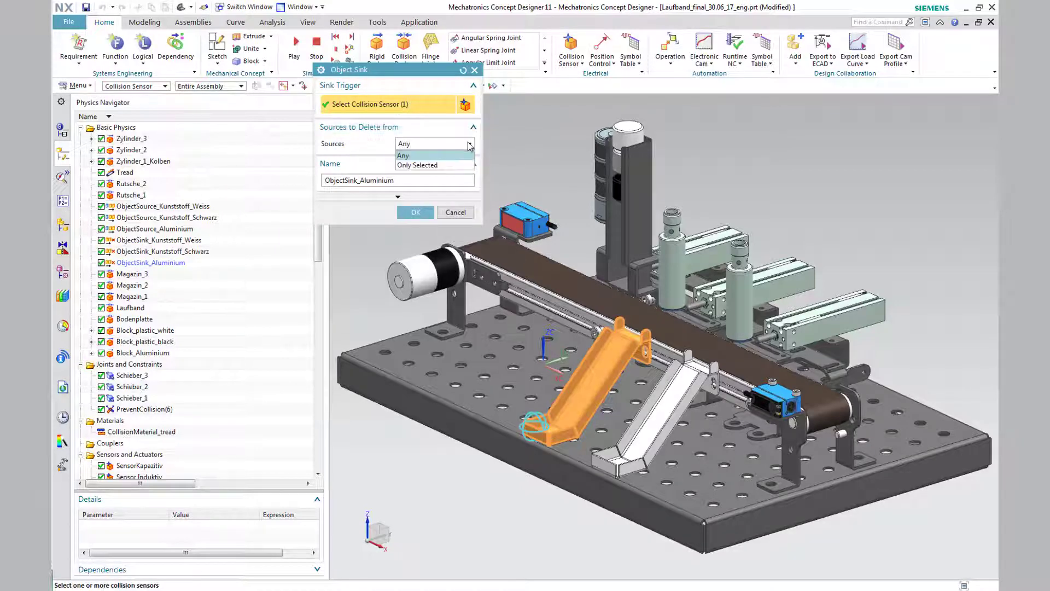
{"action": "left_click", "coordinate": [432, 165]}
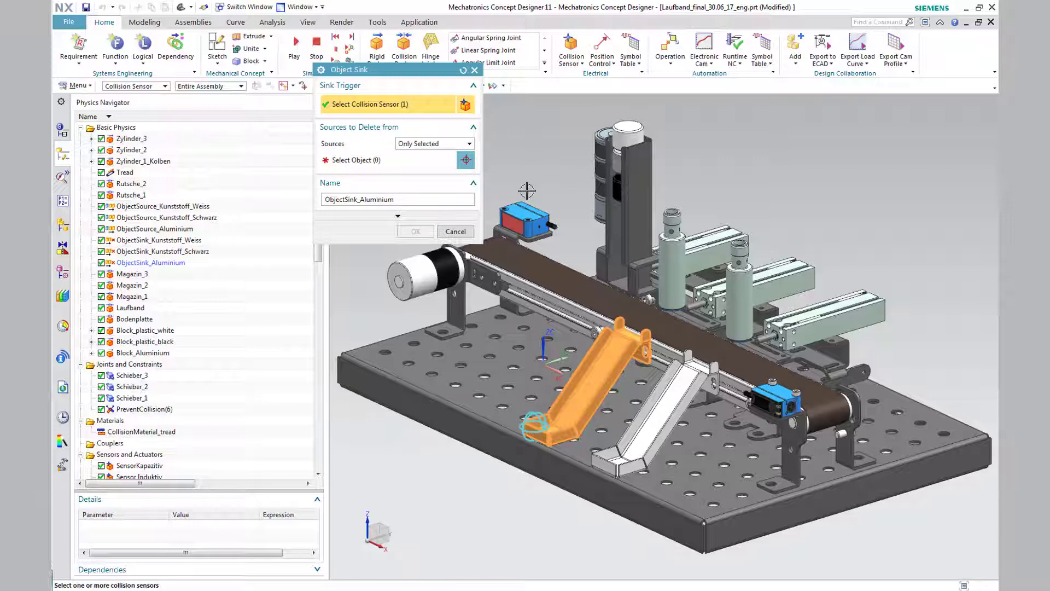
{"action": "left_click_drag", "start_coordinate": [415, 199], "coordinate": [324, 200]}
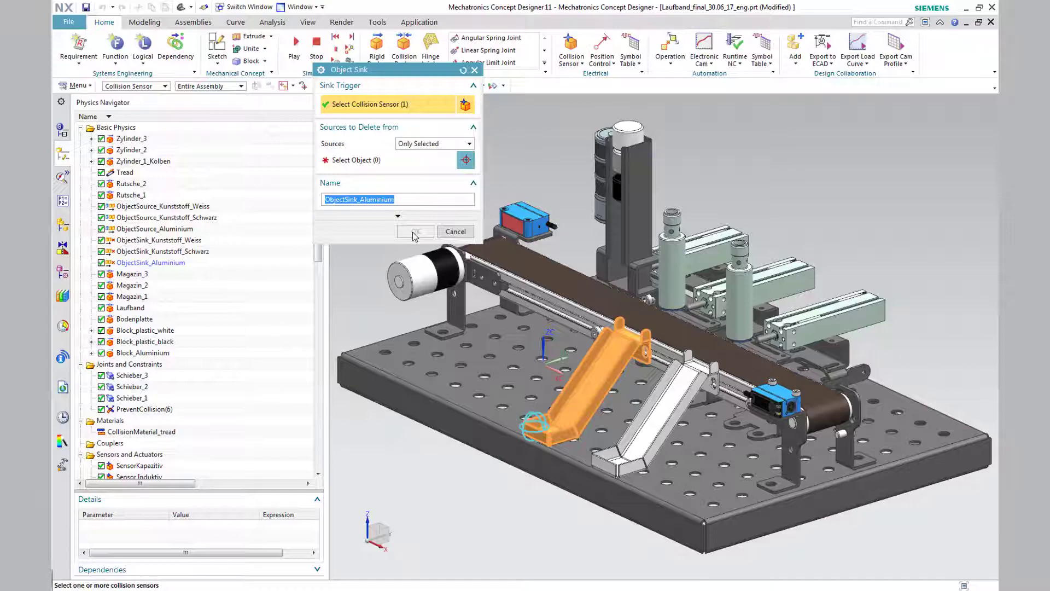
{"action": "left_click", "coordinate": [448, 231]}
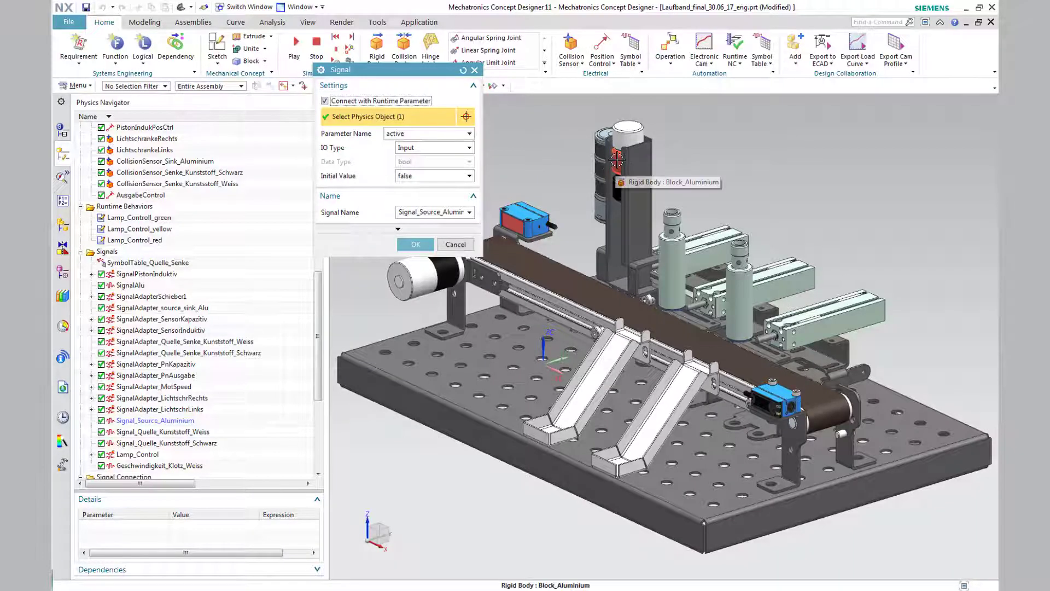
Connect Signal_Source_Aluminium to parameter 'active' as an Input with initial value false.
{"action": "left_click", "coordinate": [469, 133]}
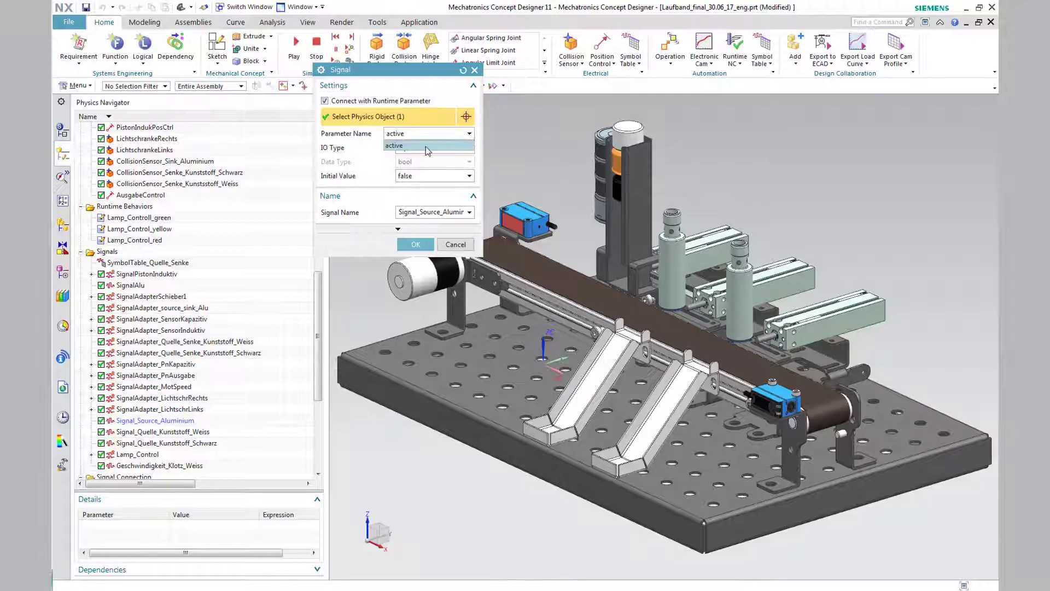
{"action": "left_click", "coordinate": [420, 146]}
{"action": "left_click", "coordinate": [470, 148]}
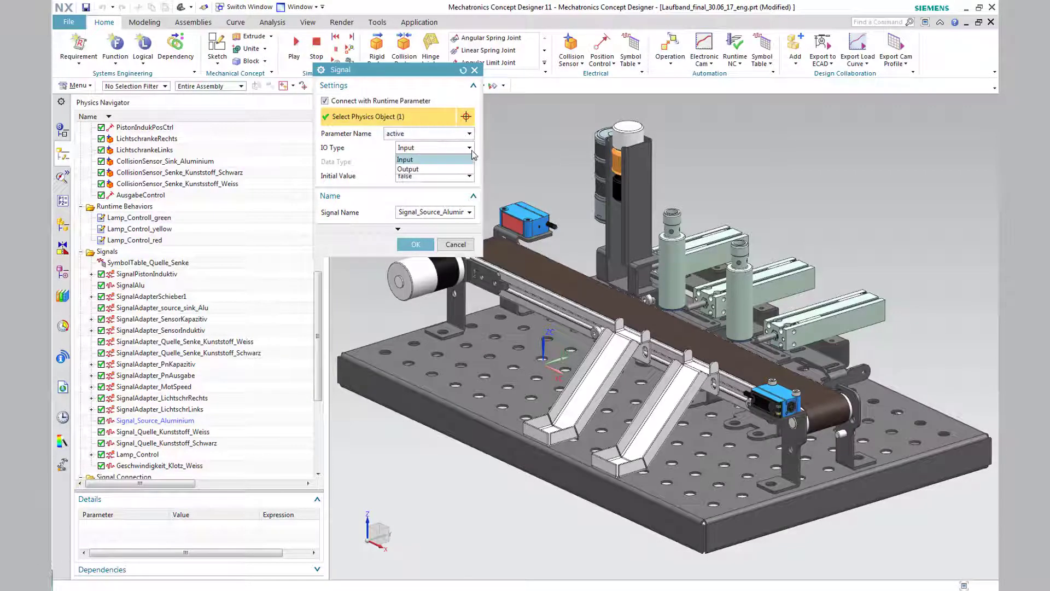
{"action": "left_click", "coordinate": [406, 159]}
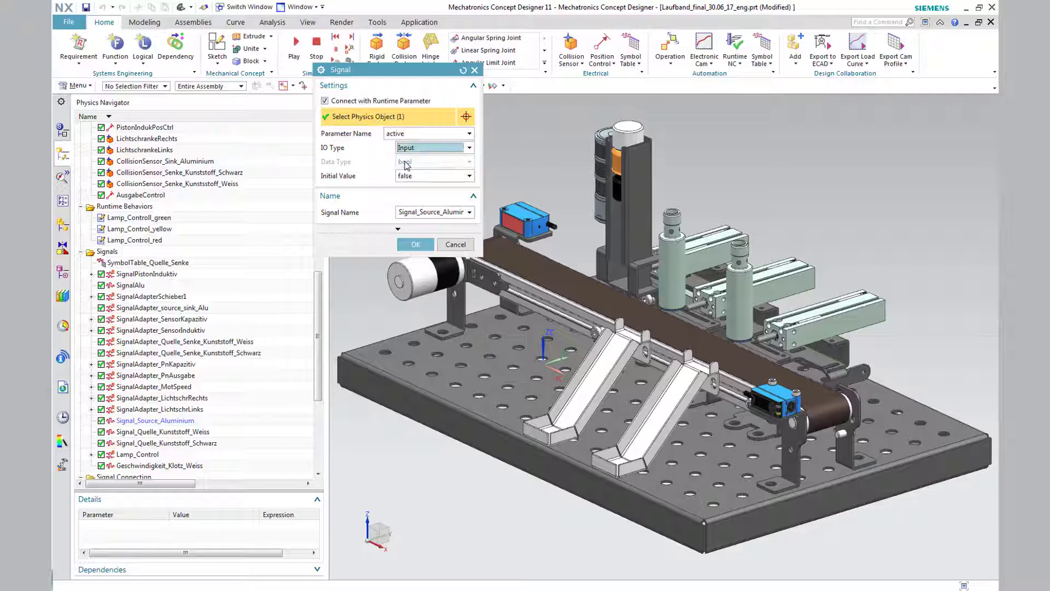
{"action": "left_click", "coordinate": [466, 177]}
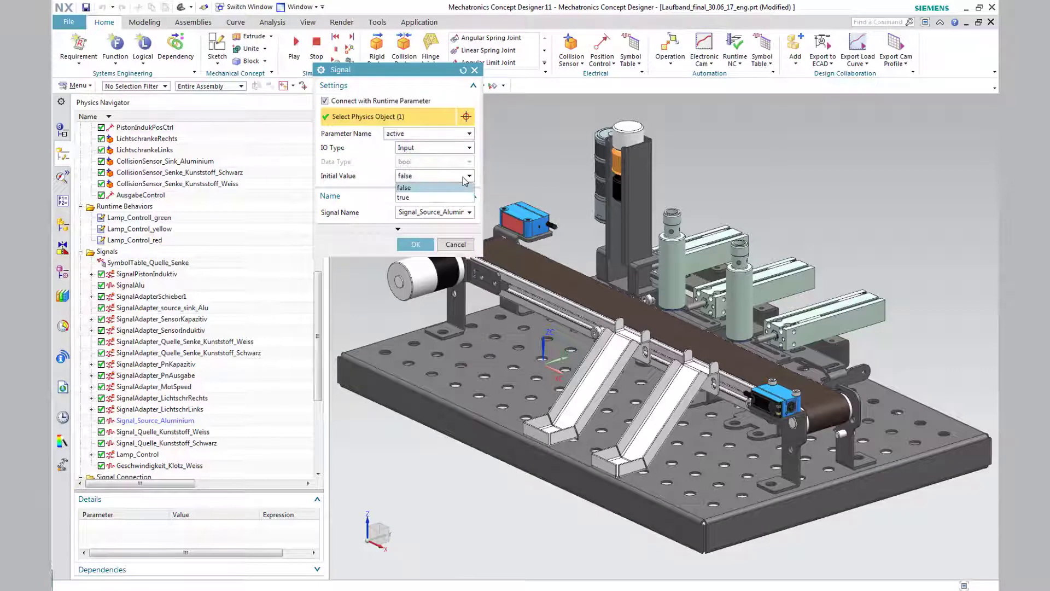
{"action": "left_click", "coordinate": [429, 188]}
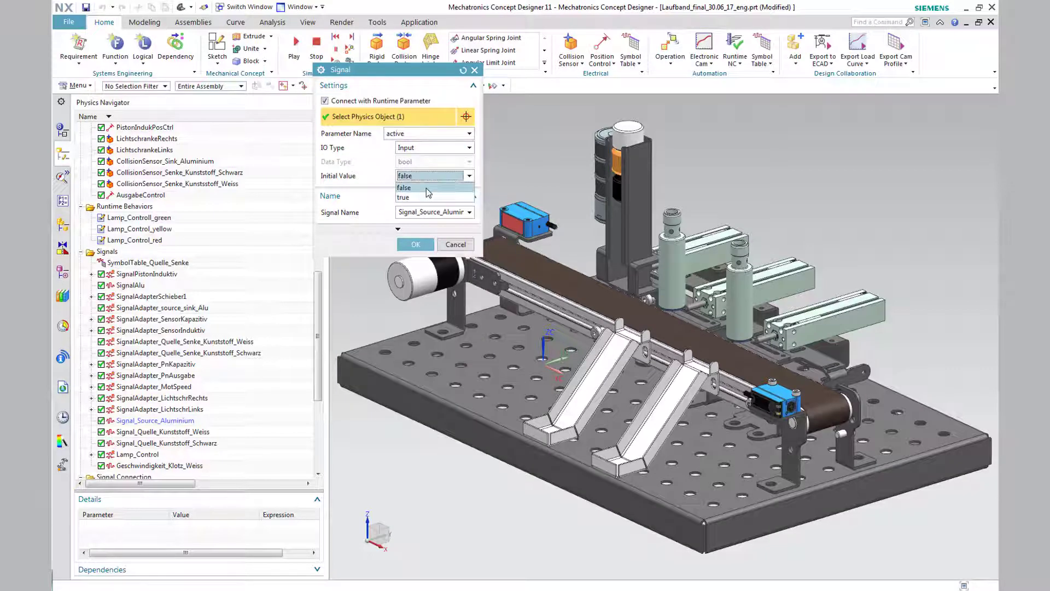
{"action": "left_click", "coordinate": [469, 213]}
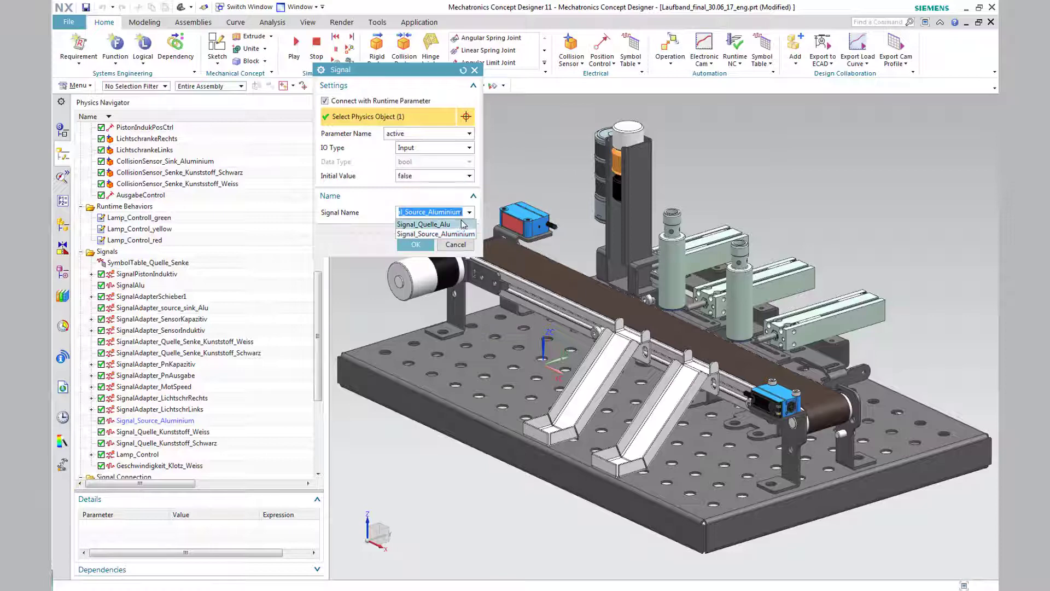
{"action": "left_click", "coordinate": [452, 234]}
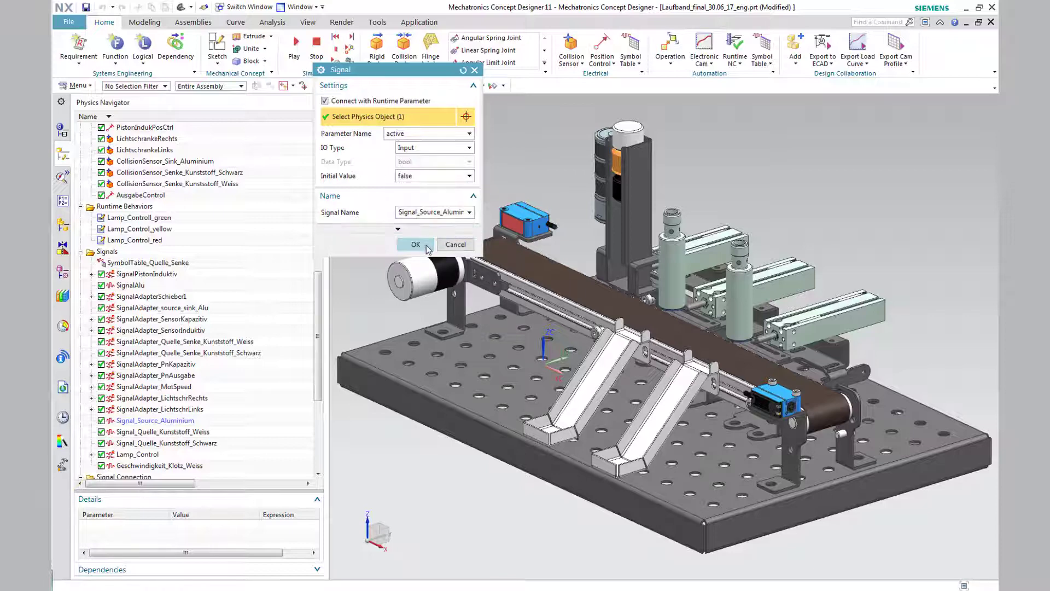
{"action": "left_click", "coordinate": [415, 244]}
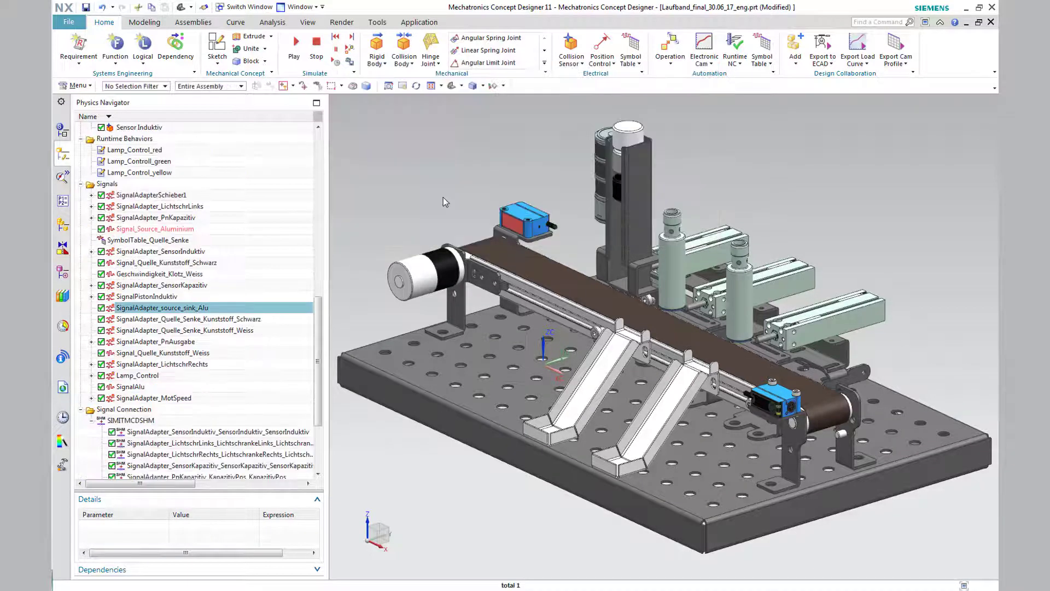
Apply SignalAdapter_source_sink_Alu with formula QuelleAlu = If(KollisionAlu=true) Then (true) Else (false).
{"action": "double_click", "coordinate": [279, 309]}
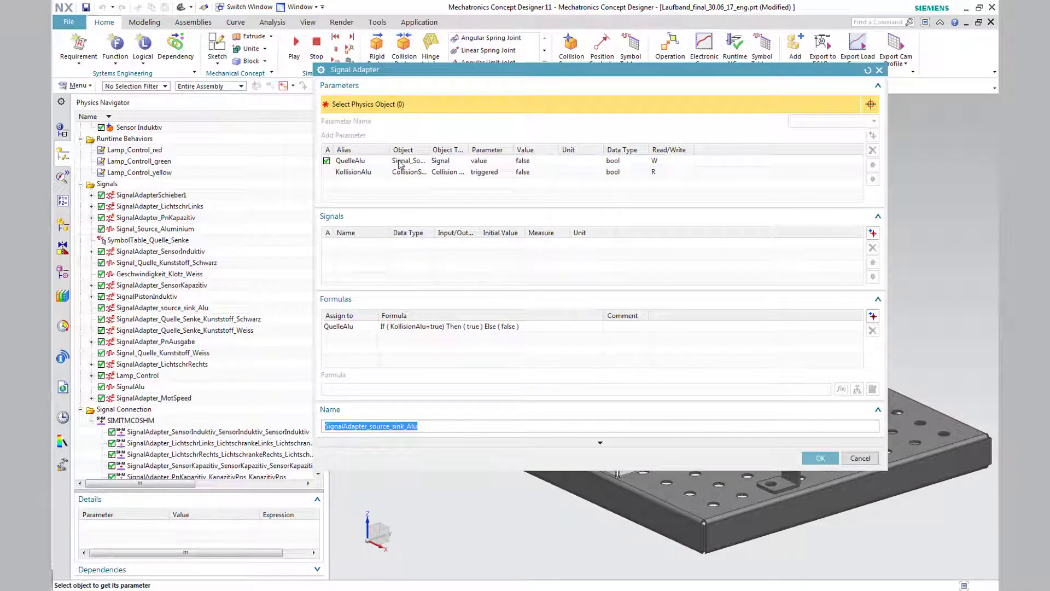
{"action": "left_click_drag", "start_coordinate": [426, 149], "coordinate": [525, 150]}
{"action": "left_click", "coordinate": [787, 165]}
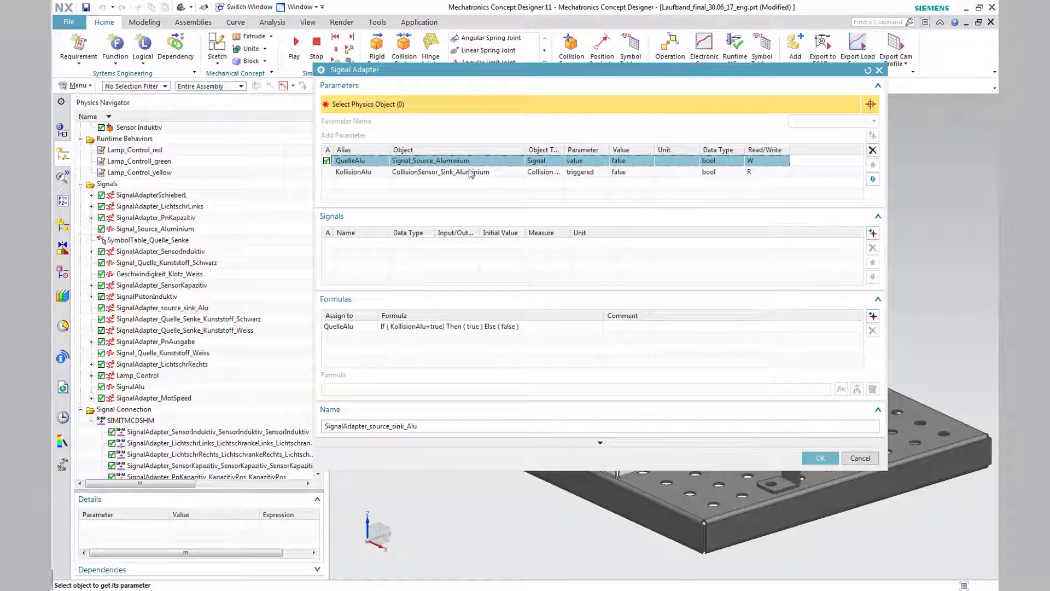
{"action": "double_click", "coordinate": [345, 173]}
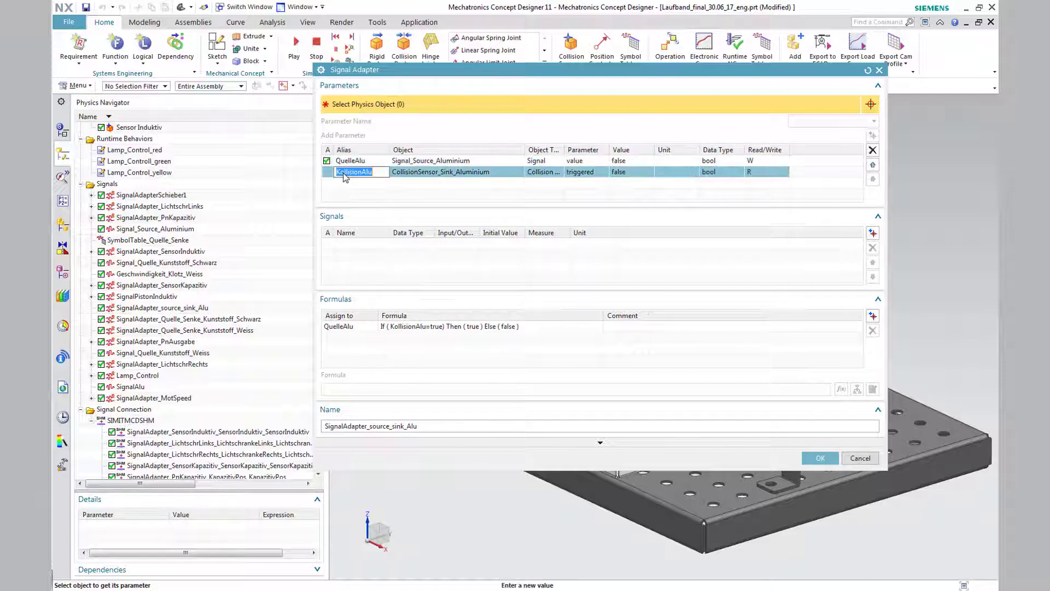
{"action": "left_click", "coordinate": [370, 184]}
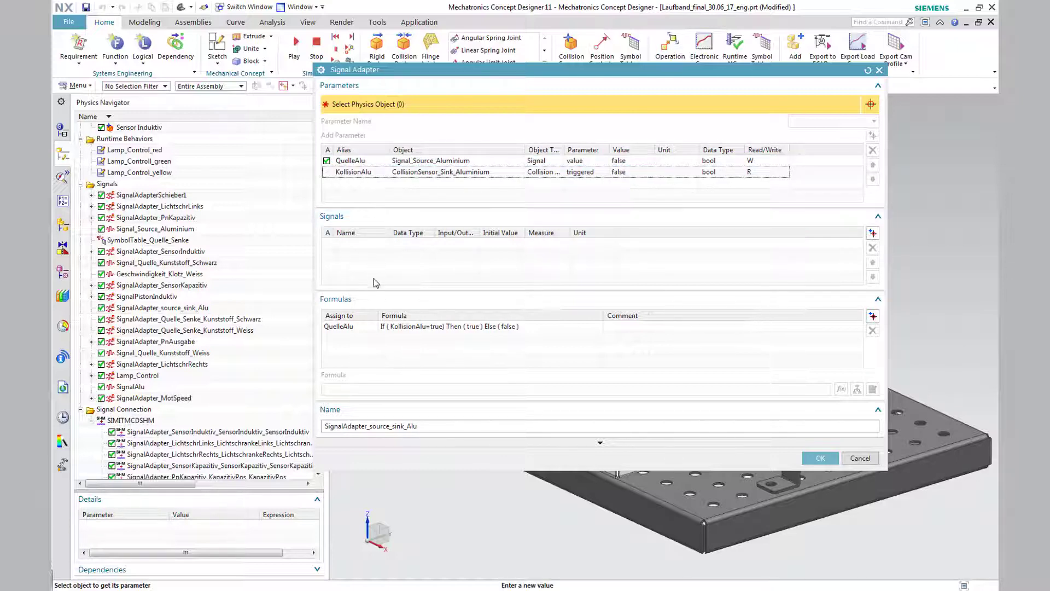
{"action": "left_click", "coordinate": [365, 327]}
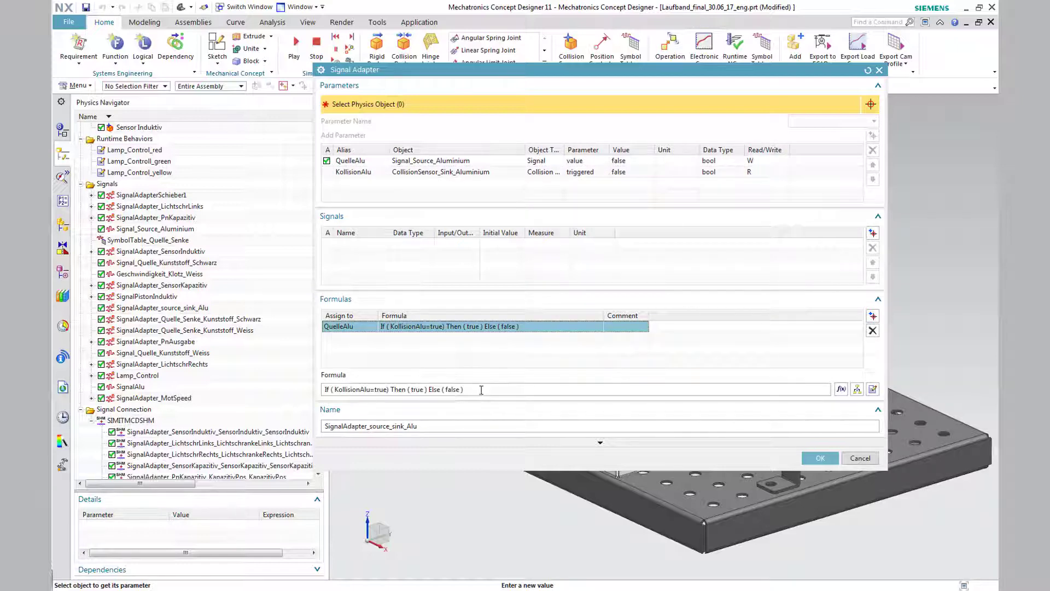
{"action": "left_click_drag", "start_coordinate": [464, 389], "coordinate": [314, 391]}
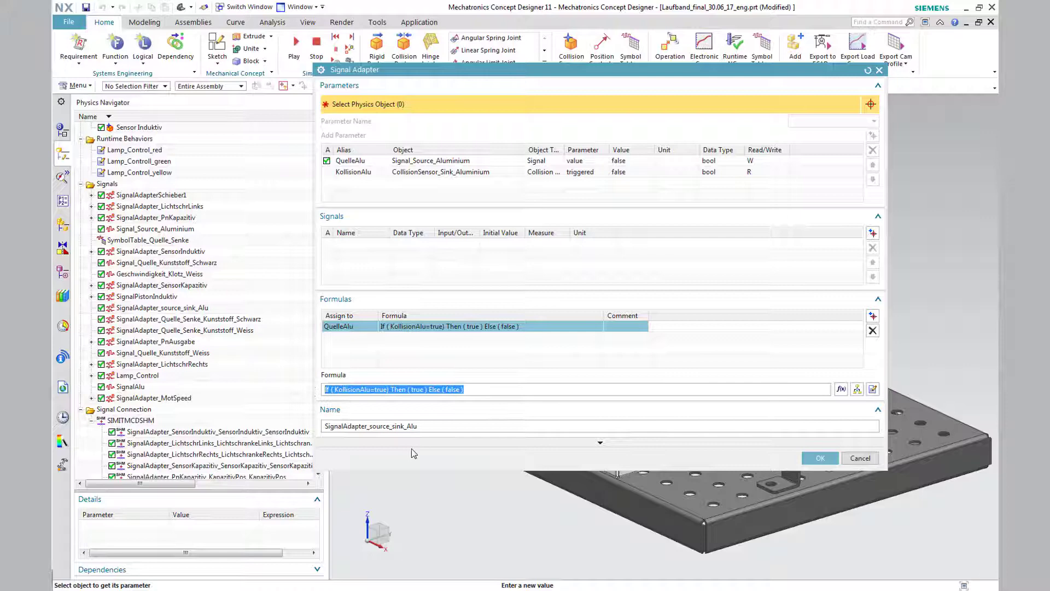
{"action": "left_click_drag", "start_coordinate": [437, 425], "coordinate": [322, 429]}
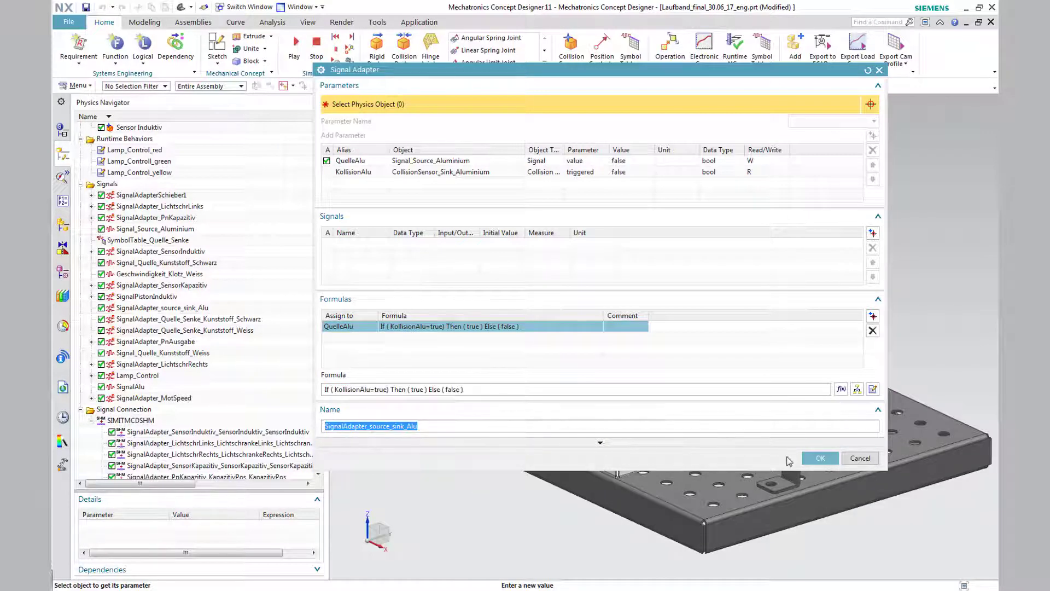
{"action": "left_click", "coordinate": [813, 461]}
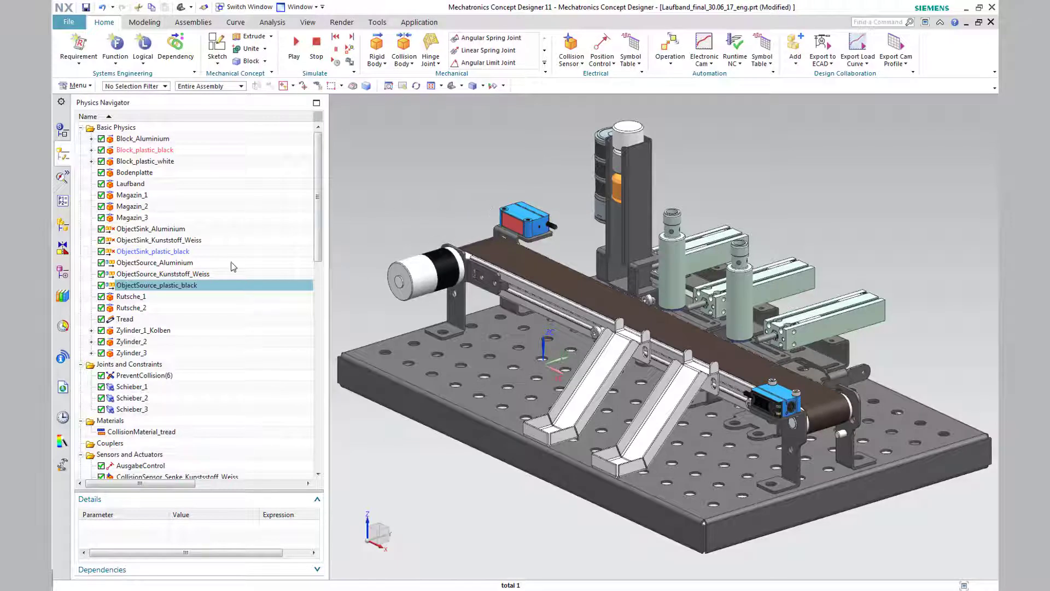
Reconfirm ObjectSource_plastic_black with its copy trigger left on Once per Activation.
{"action": "left_click", "coordinate": [215, 285]}
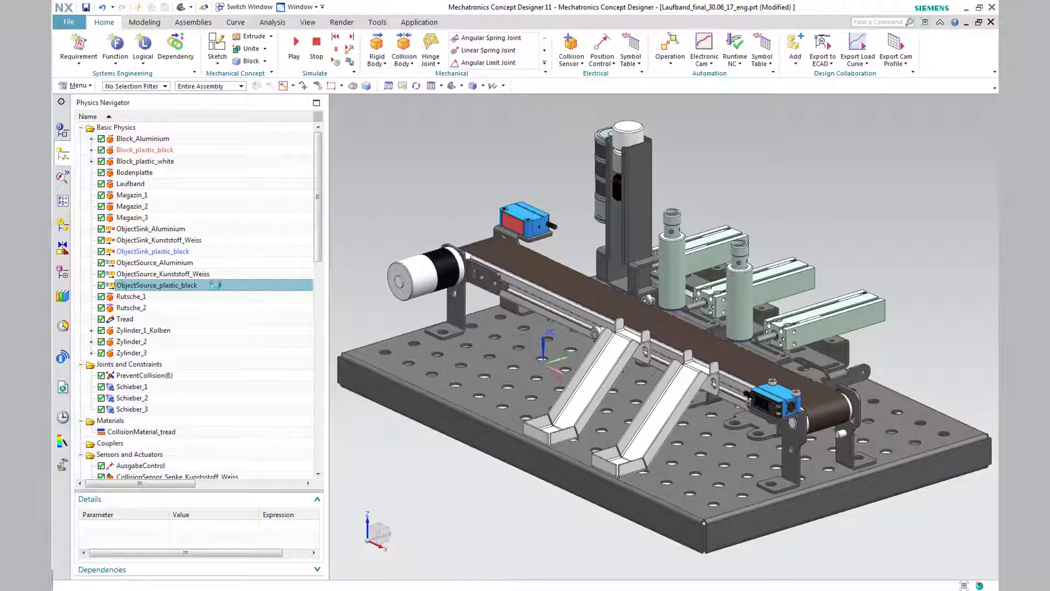
{"action": "double_click", "coordinate": [215, 285]}
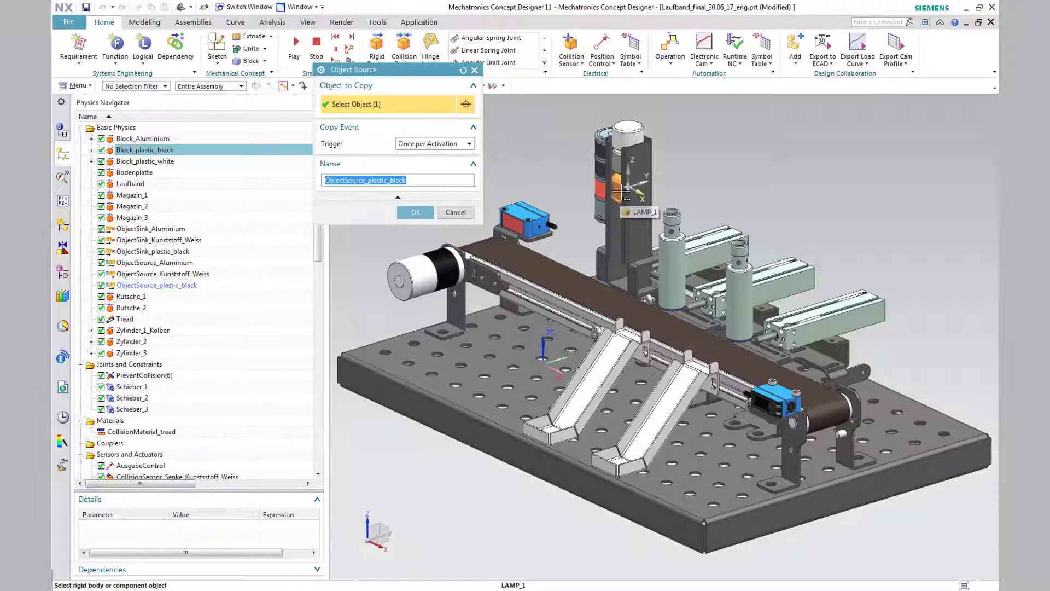
{"action": "left_click", "coordinate": [435, 143]}
{"action": "left_click", "coordinate": [426, 166]}
{"action": "left_click_drag", "start_coordinate": [408, 179], "coordinate": [318, 176]}
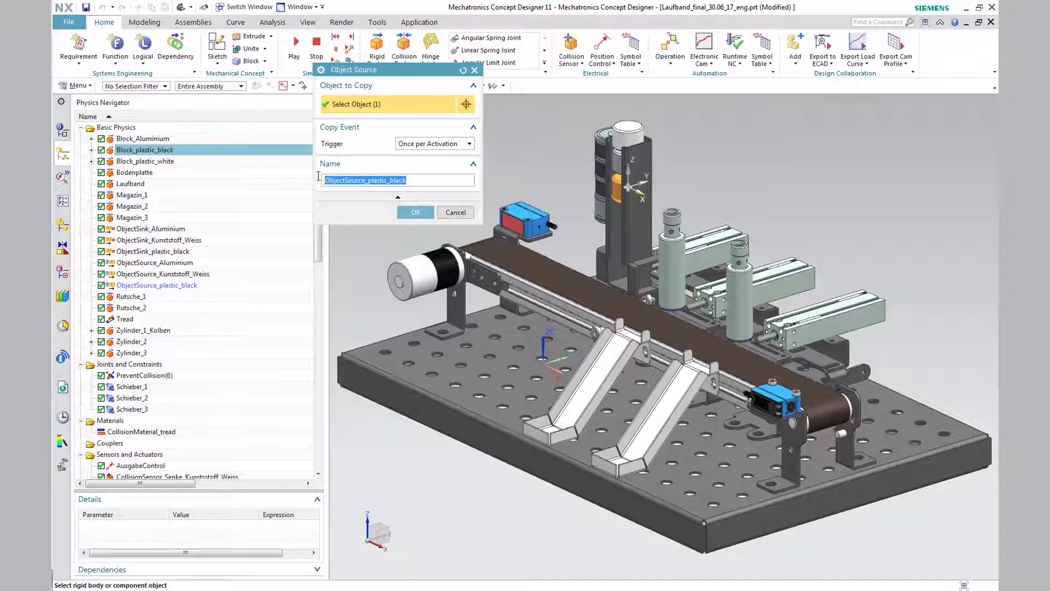
{"action": "left_click", "coordinate": [414, 212]}
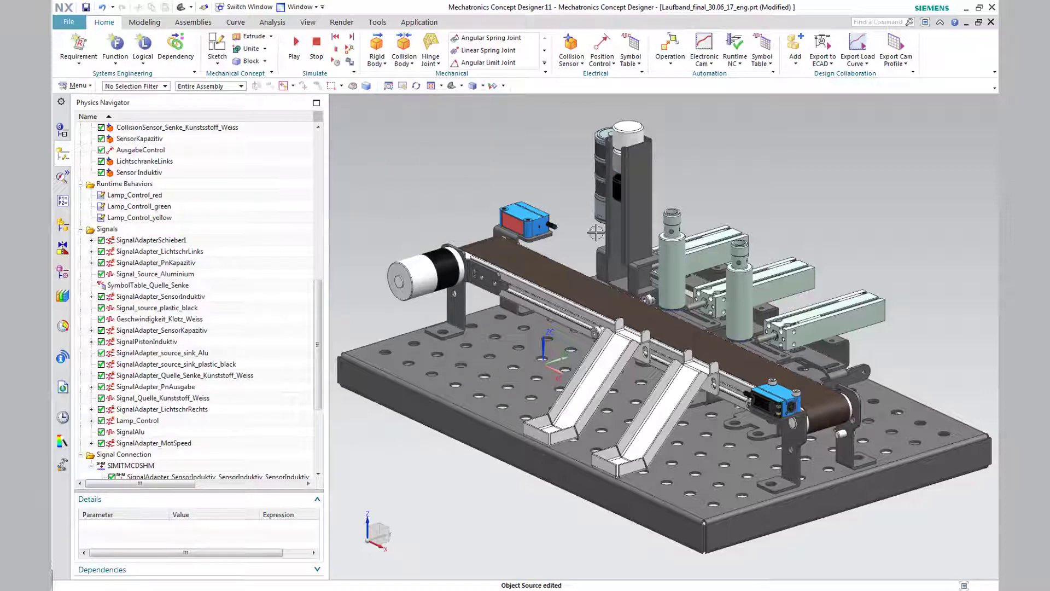
{"action": "scroll", "coordinate": [206, 177], "scroll_direction": "up", "scroll_amount": 1}
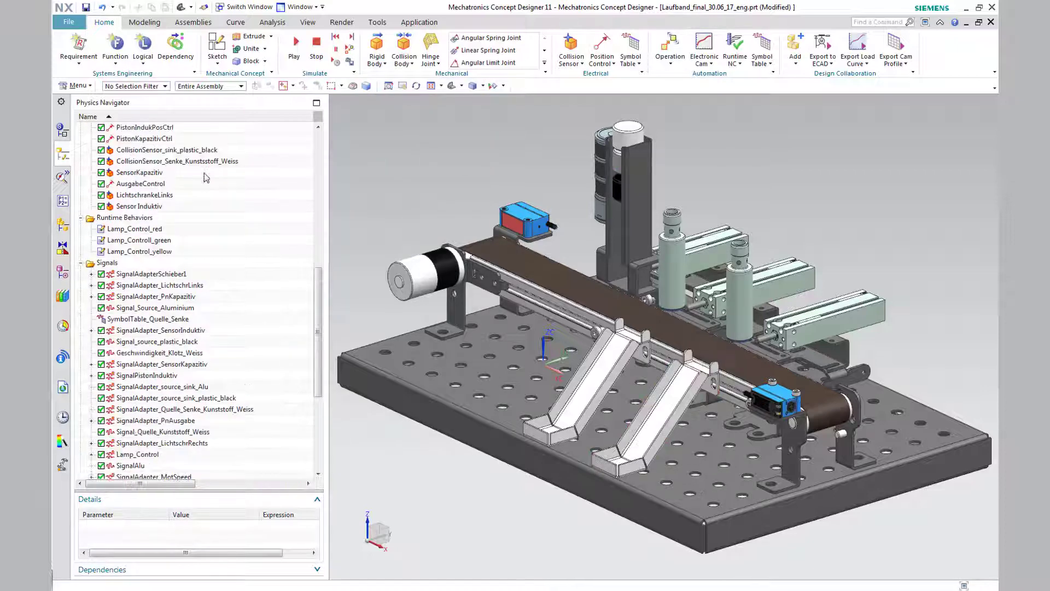
Keep CollisionSensor_sink_plastic_black a user-defined Sphere and trim its radius to 10 mm.
{"action": "scroll", "coordinate": [206, 177], "scroll_direction": "up", "scroll_amount": 2}
{"action": "left_click", "coordinate": [195, 219]}
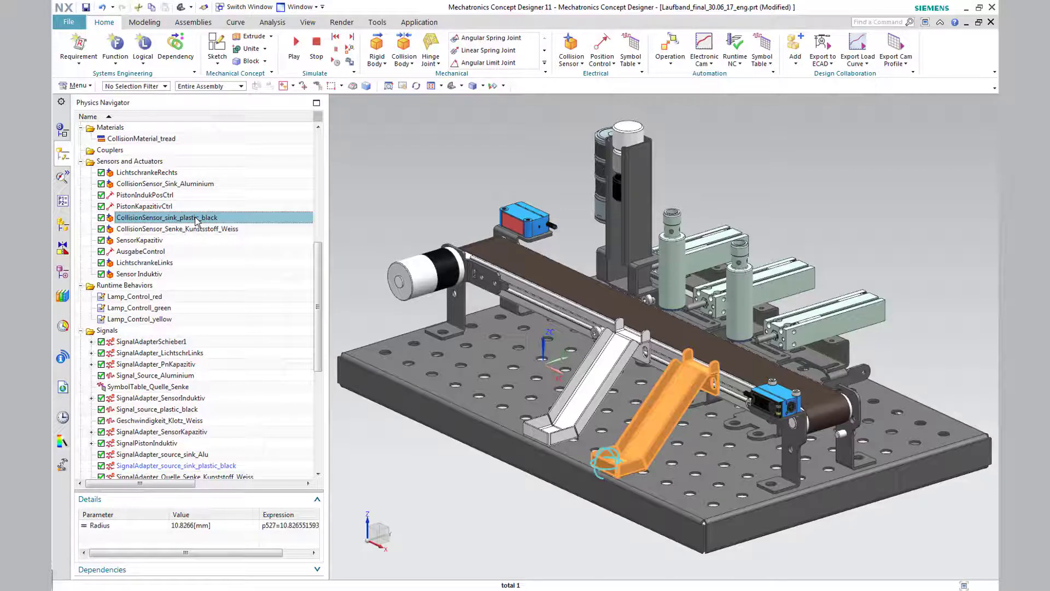
{"action": "double_click", "coordinate": [196, 219]}
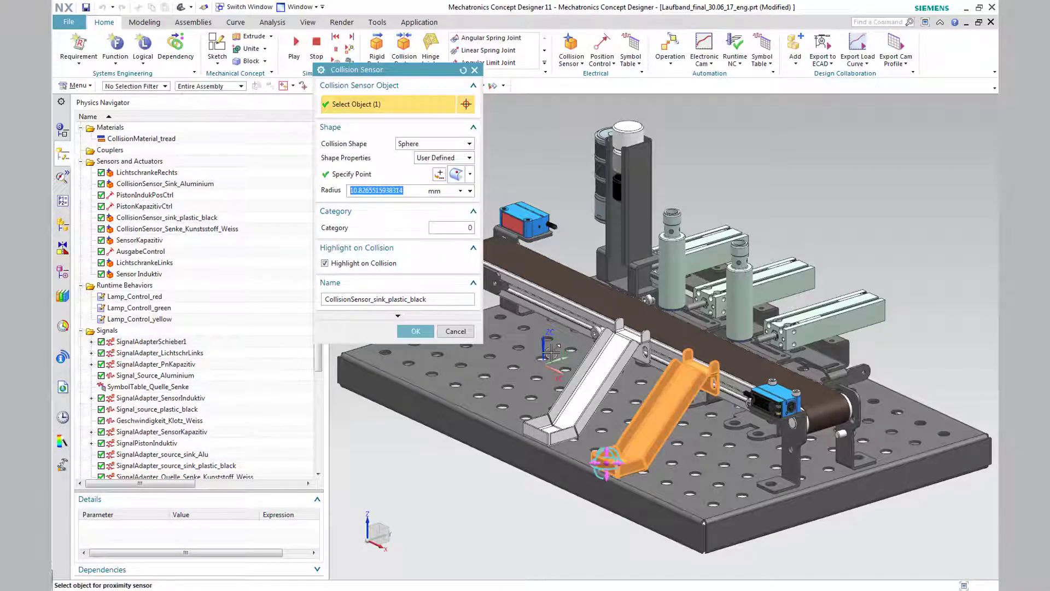
{"action": "left_click", "coordinate": [469, 143]}
{"action": "left_click", "coordinate": [410, 168]}
{"action": "left_click", "coordinate": [470, 158]}
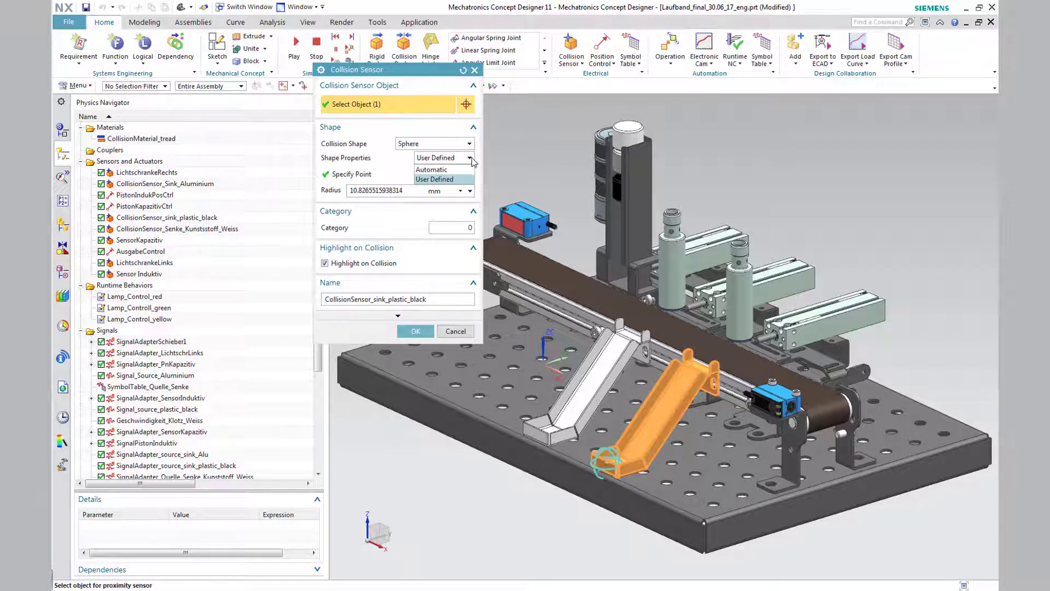
{"action": "left_click", "coordinate": [435, 179]}
{"action": "left_click", "coordinate": [470, 174]}
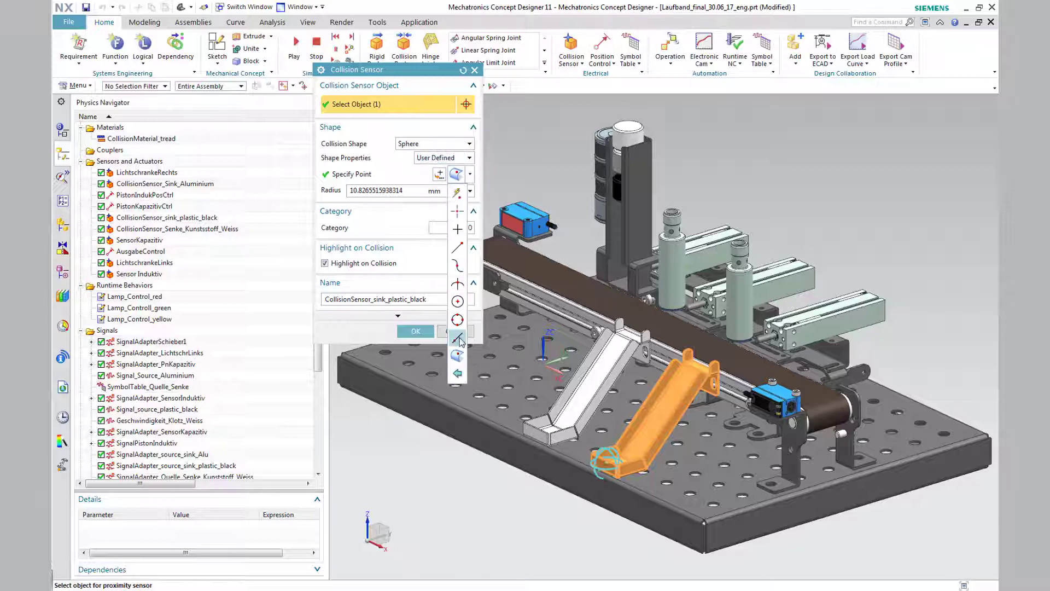
{"action": "left_click", "coordinate": [402, 190]}
{"action": "left_click_drag", "start_coordinate": [403, 190], "coordinate": [358, 191]}
{"action": "key", "text": "BackSpace"}
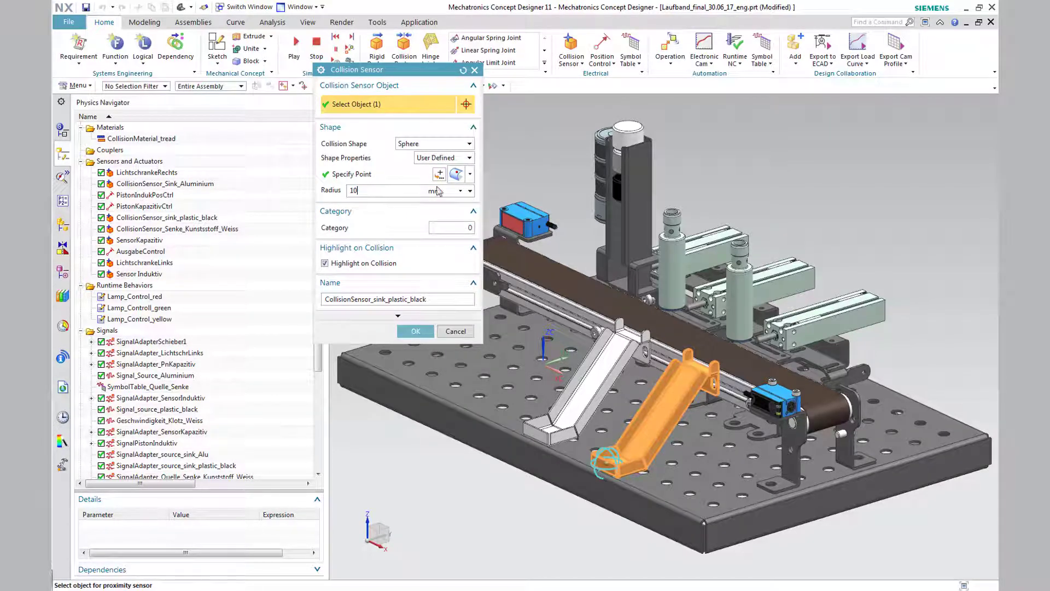
{"action": "left_click_drag", "start_coordinate": [427, 299], "coordinate": [333, 300]}
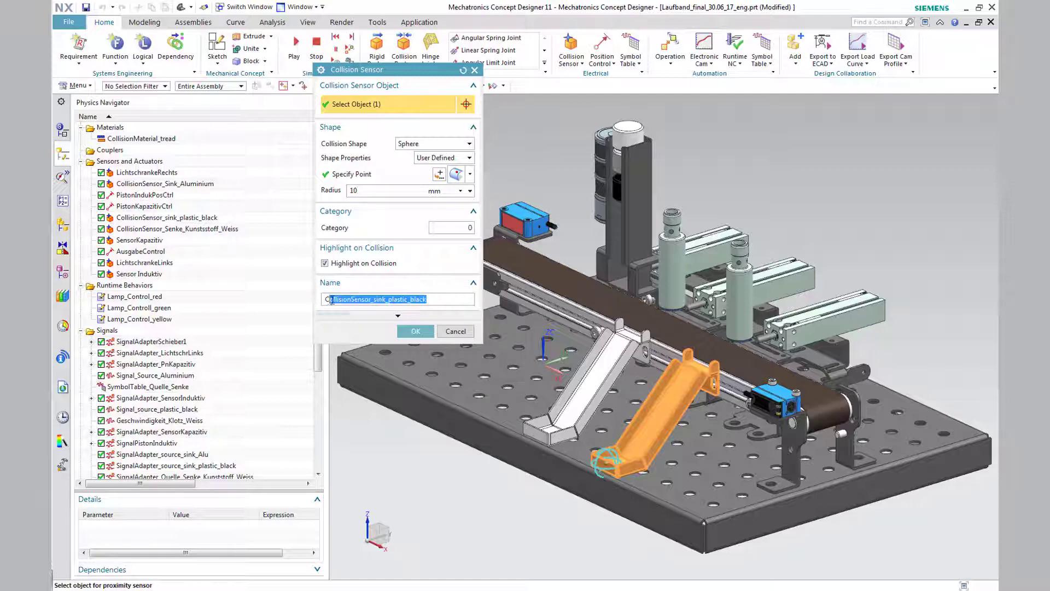
{"action": "left_click", "coordinate": [416, 331]}
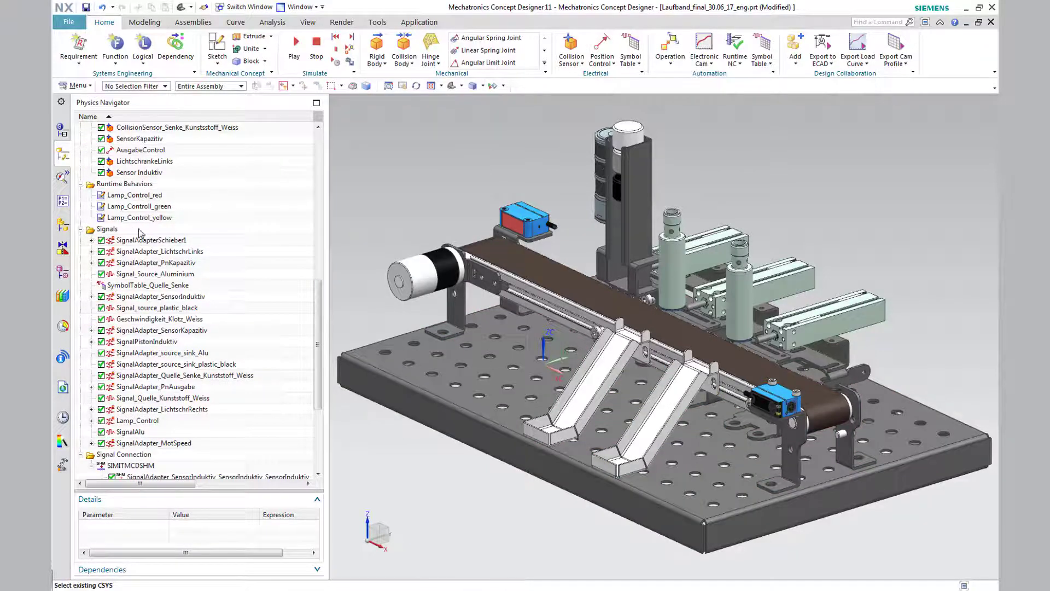
{"action": "scroll", "coordinate": [141, 235], "scroll_direction": "down", "scroll_amount": 1}
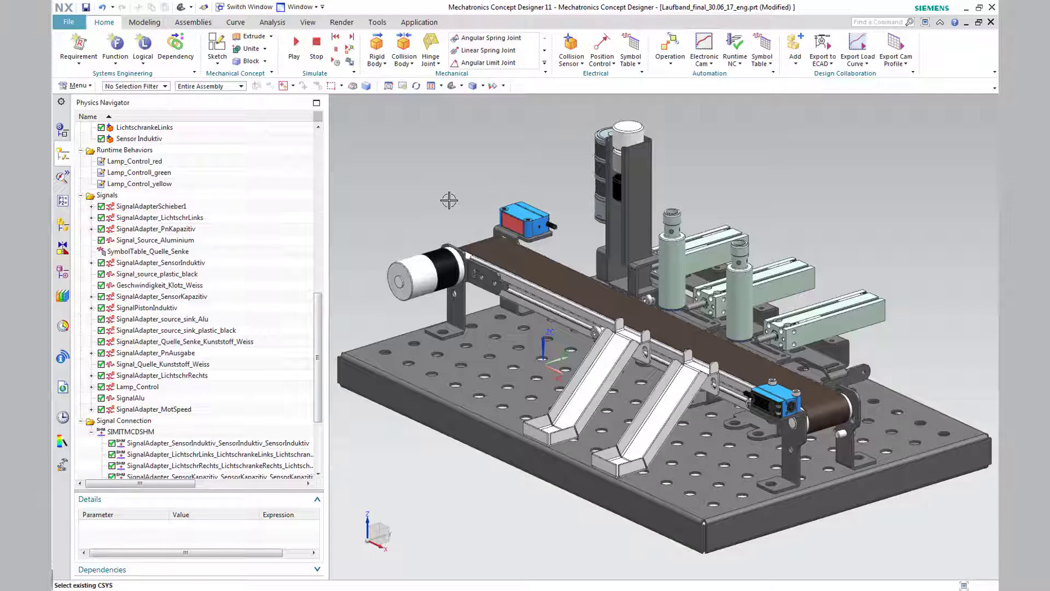
Set Signal_source_plastic_black to parameter active, IO type Input, initial value false.
{"action": "double_click", "coordinate": [175, 274]}
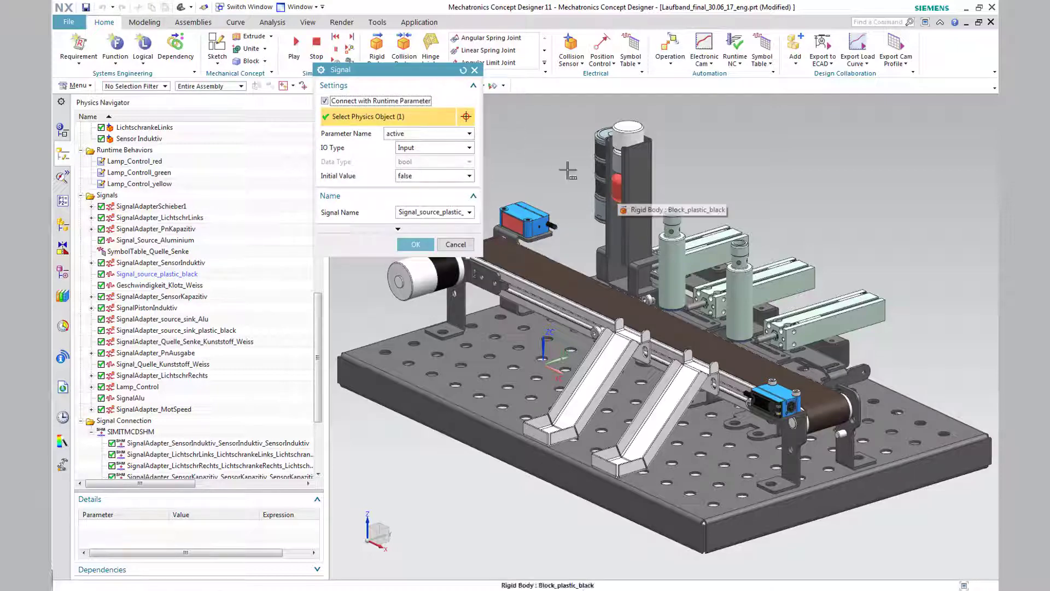
{"action": "left_click", "coordinate": [469, 134]}
{"action": "left_click", "coordinate": [445, 145]}
{"action": "left_click", "coordinate": [446, 148]}
{"action": "left_click", "coordinate": [441, 163]}
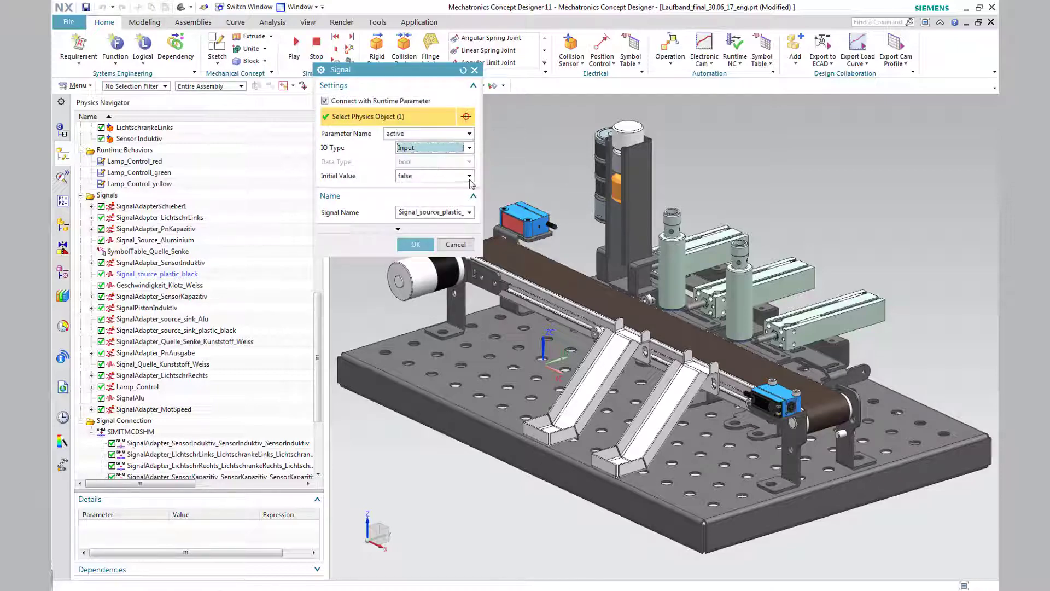
{"action": "left_click", "coordinate": [469, 176]}
{"action": "left_click", "coordinate": [443, 198]}
{"action": "left_click", "coordinate": [469, 213]}
{"action": "left_click", "coordinate": [427, 236]}
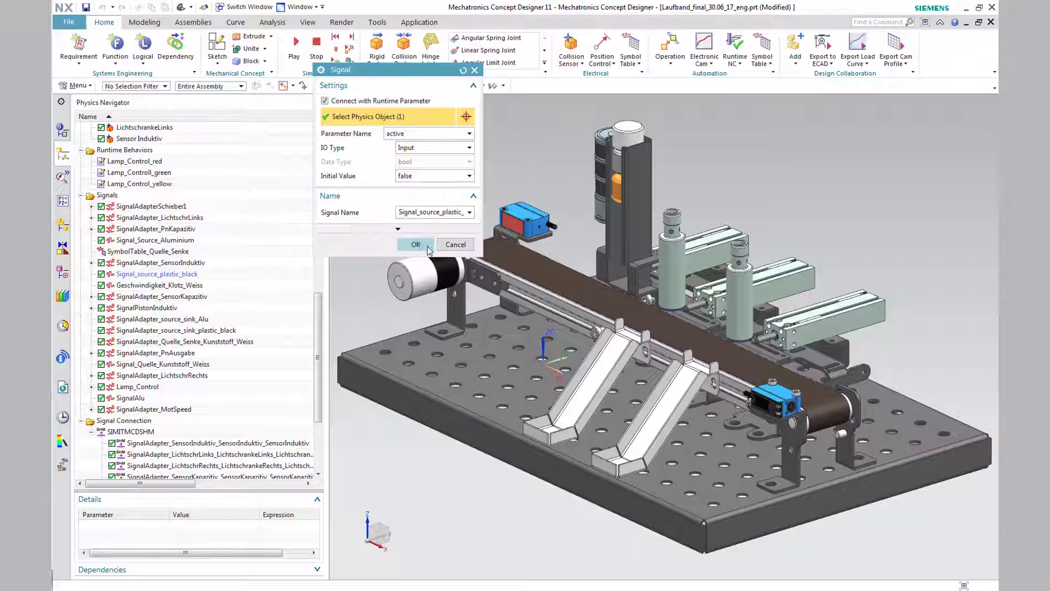
{"action": "left_click", "coordinate": [417, 245]}
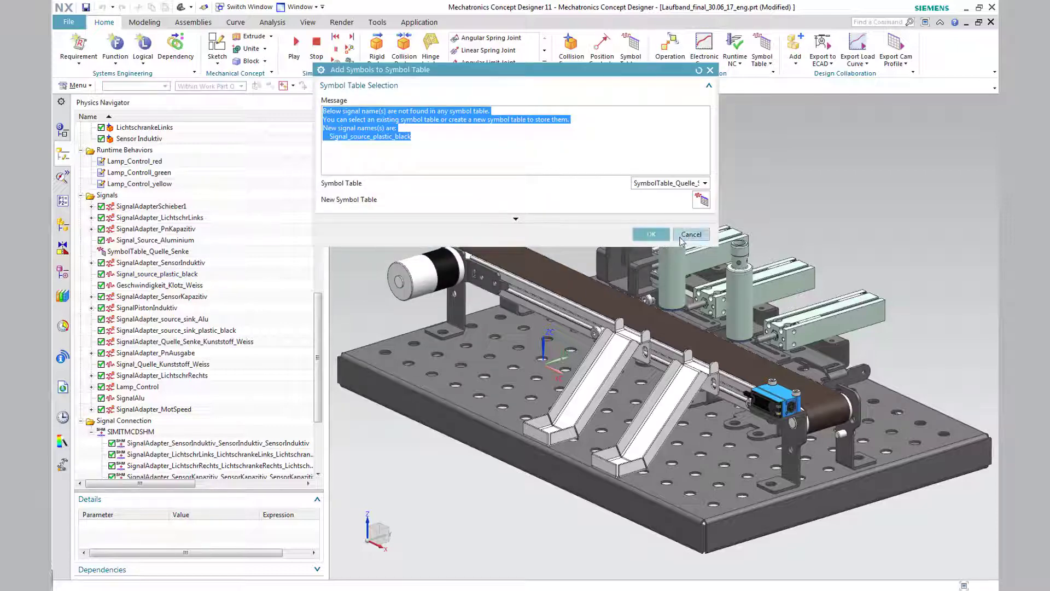
Try creating a new symbol table for the signal, then cancel it.
{"action": "left_click", "coordinate": [701, 200]}
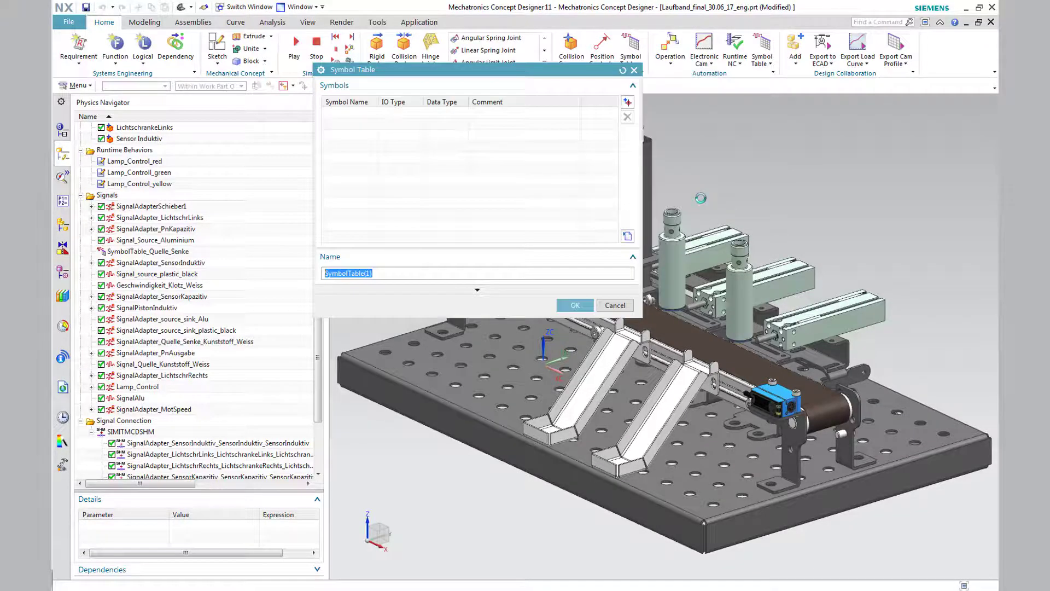
{"action": "left_click", "coordinate": [635, 70]}
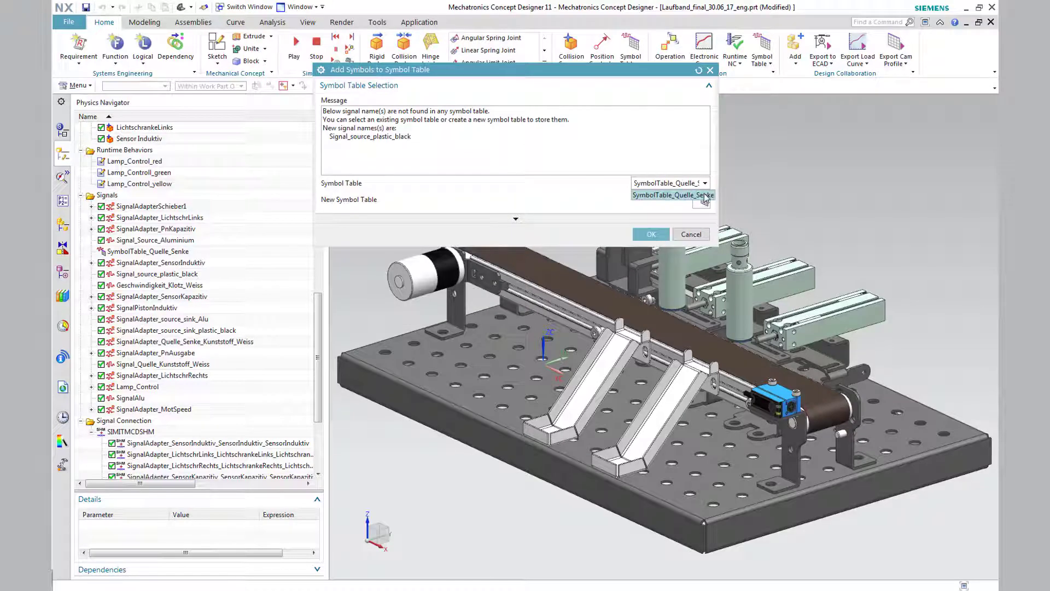
{"action": "left_click", "coordinate": [703, 200]}
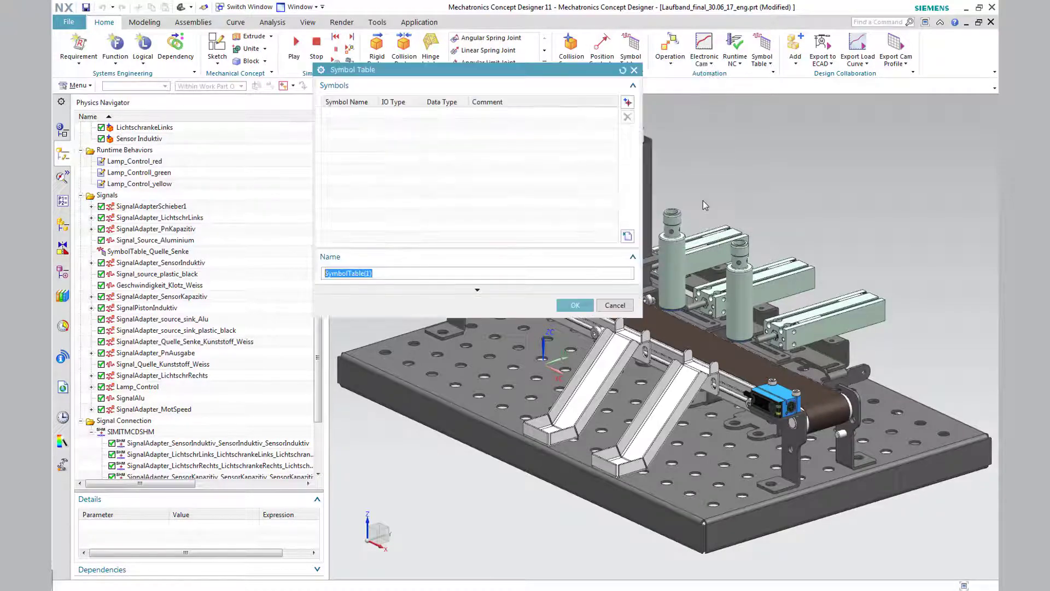
{"action": "left_click", "coordinate": [637, 70]}
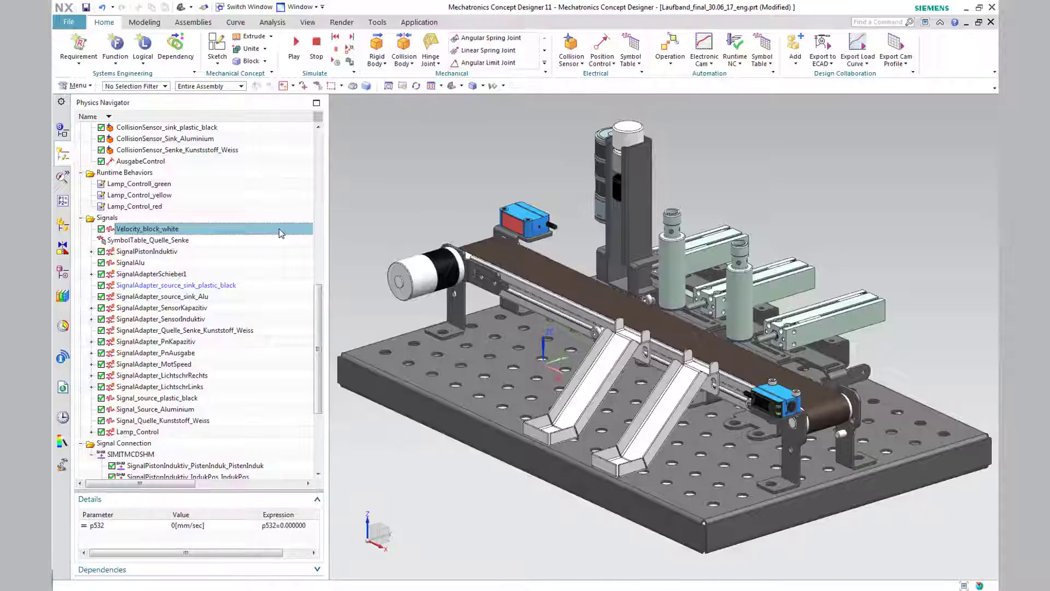
Set Velocity_block_white to parameter linear velocity.x, IO type Output, initial value 0.
{"action": "double_click", "coordinate": [279, 228]}
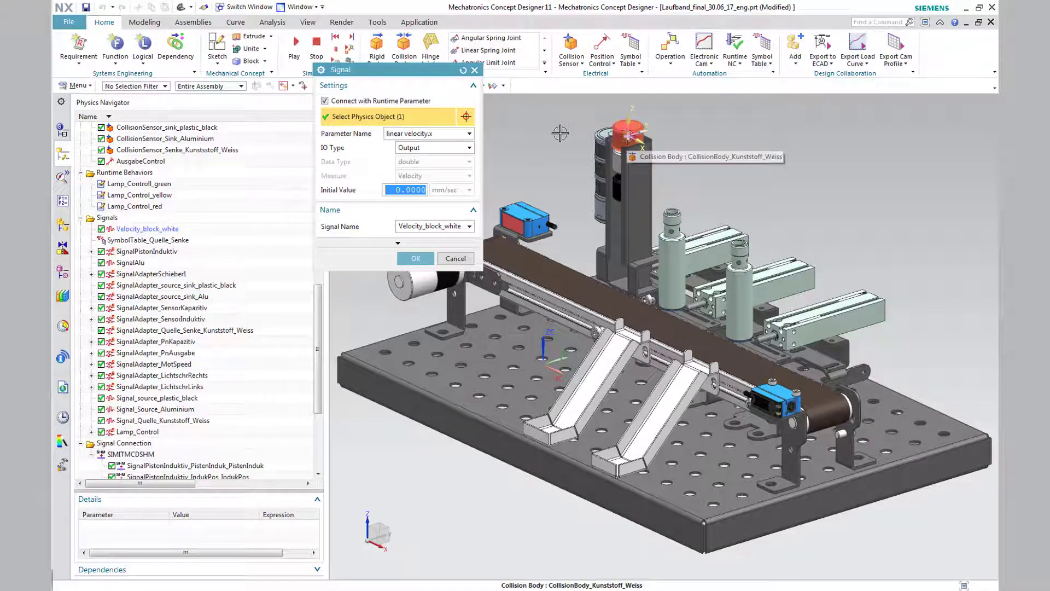
{"action": "left_click", "coordinate": [437, 134]}
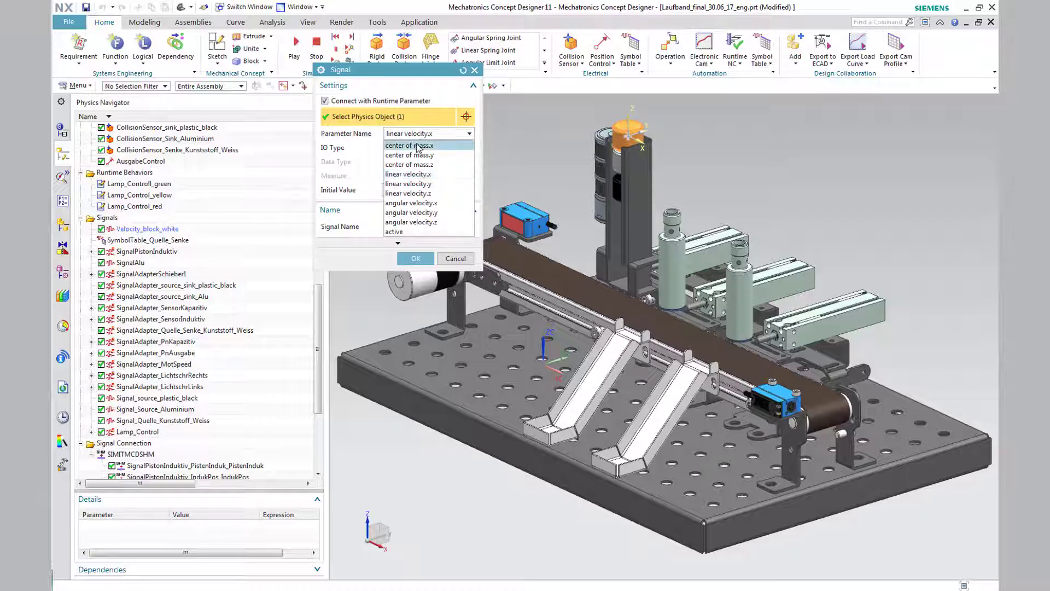
{"action": "left_click", "coordinate": [412, 175]}
{"action": "left_click", "coordinate": [469, 148]}
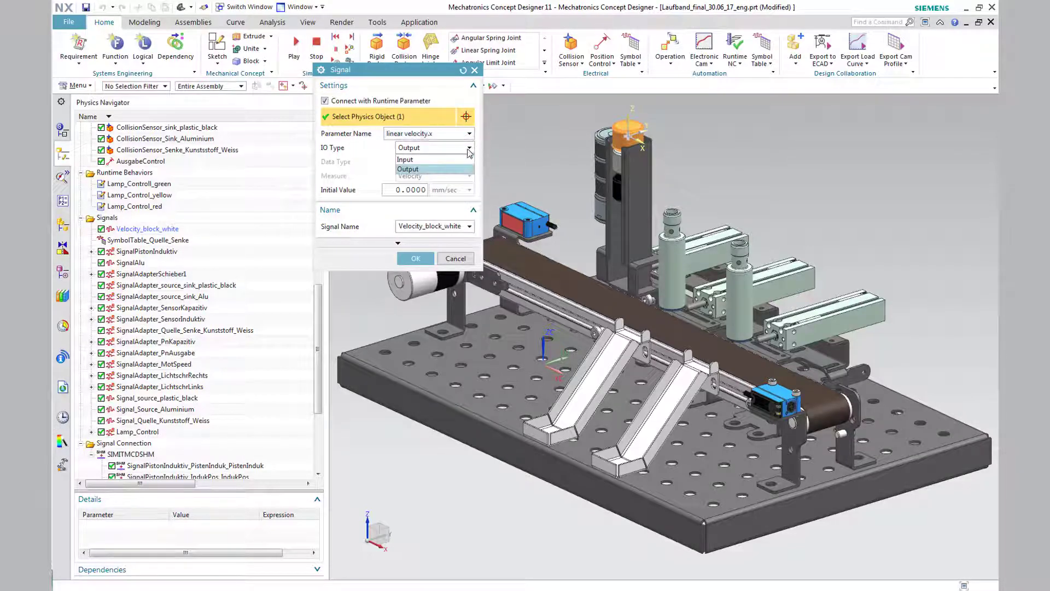
{"action": "left_click", "coordinate": [426, 169]}
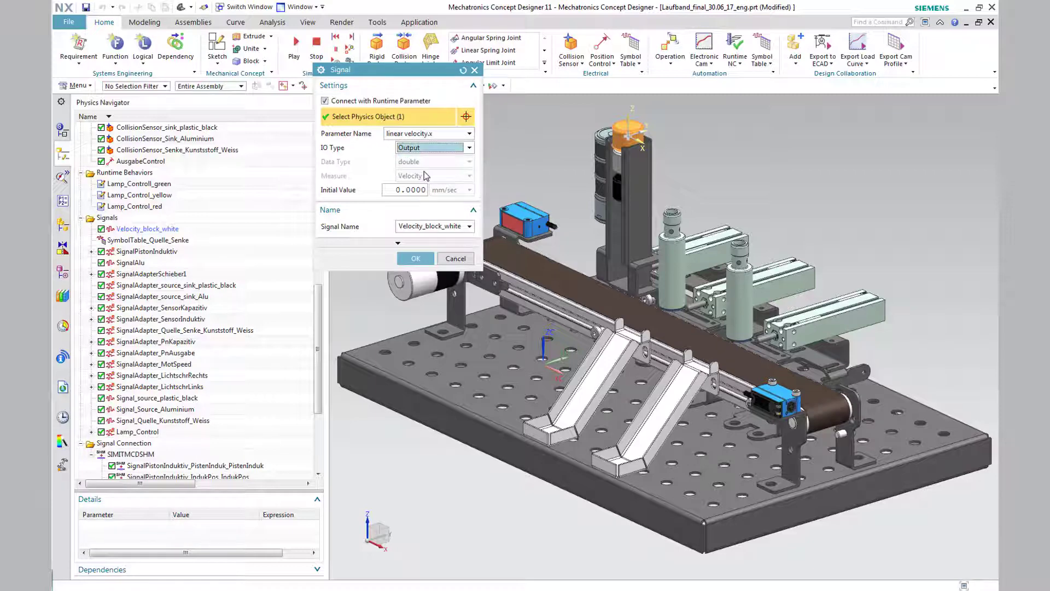
{"action": "left_click", "coordinate": [386, 193]}
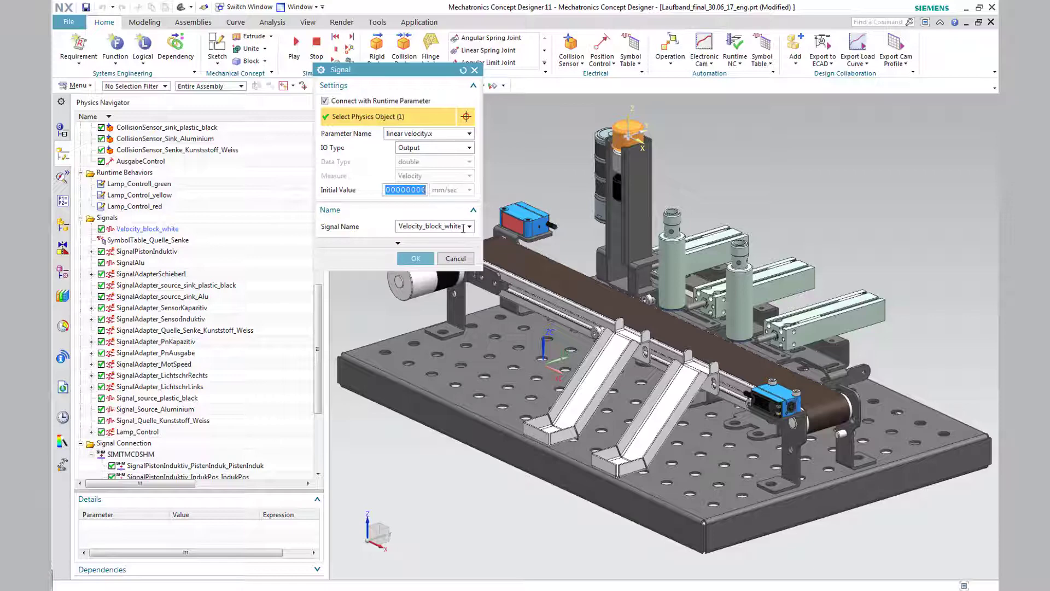
{"action": "left_click", "coordinate": [416, 226]}
{"action": "left_click", "coordinate": [411, 257]}
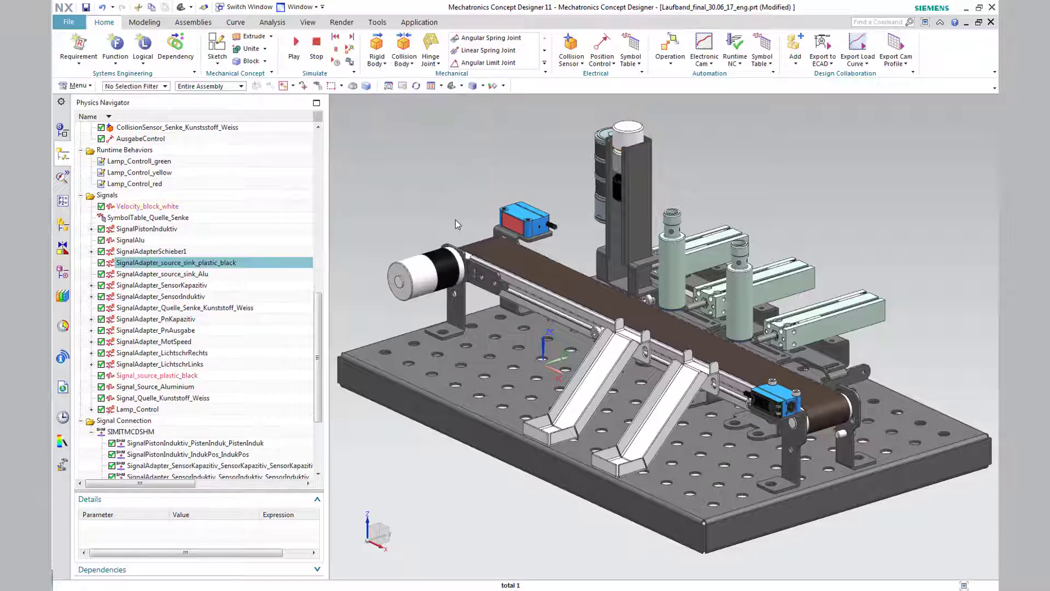
Review SignalAdapter_source_sink_plastic_black's aliases and source_black formula (sink_black true, velocity_white > -5).
{"action": "double_click", "coordinate": [237, 264]}
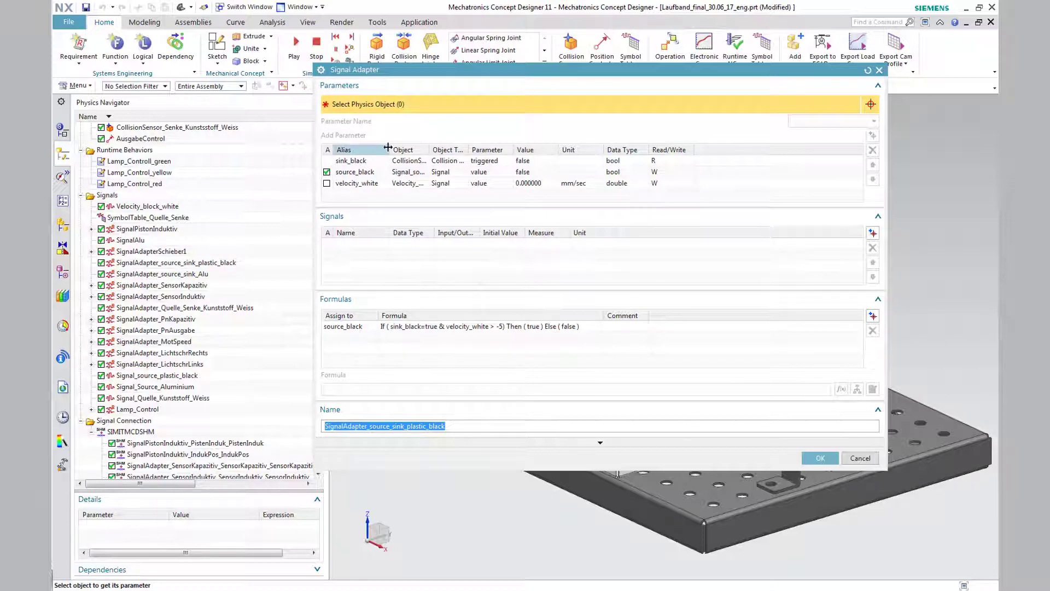
{"action": "left_click_drag", "start_coordinate": [390, 147], "coordinate": [611, 150]}
{"action": "left_click", "coordinate": [458, 174]}
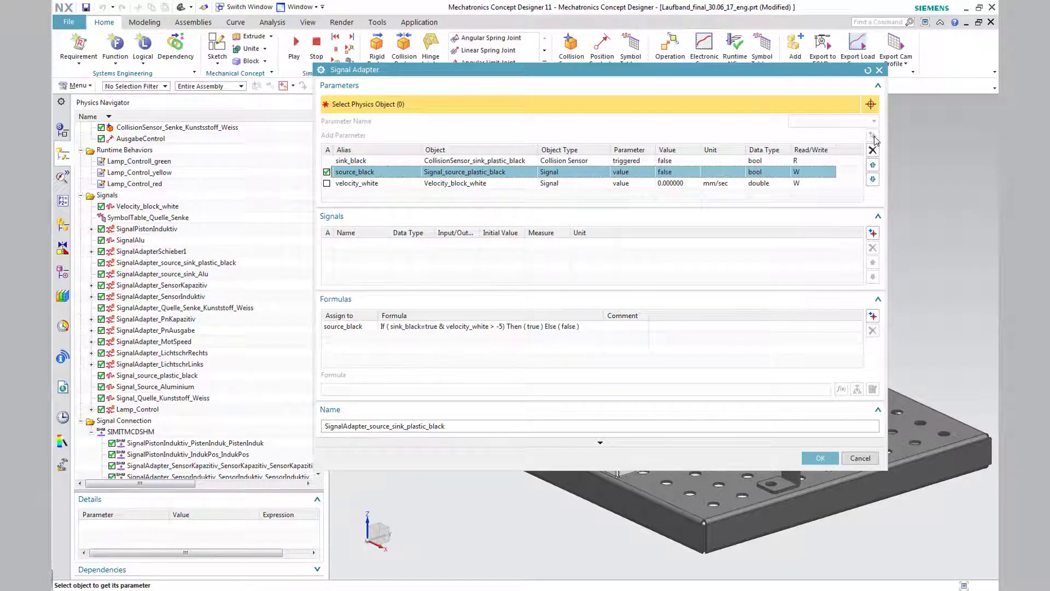
{"action": "scroll", "coordinate": [255, 279], "scroll_direction": "up", "scroll_amount": 1}
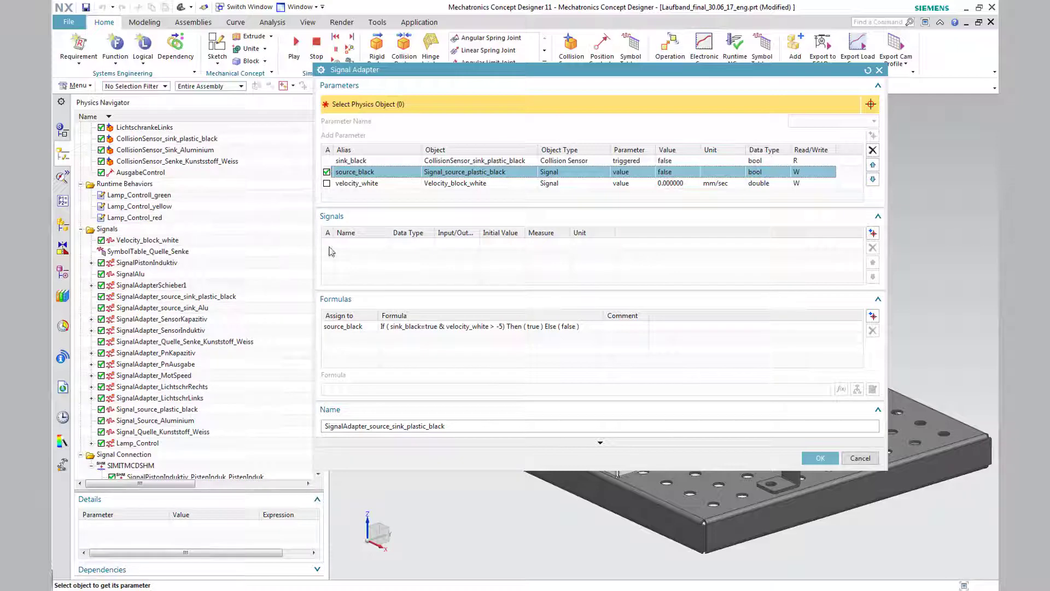
{"action": "double_click", "coordinate": [375, 183]}
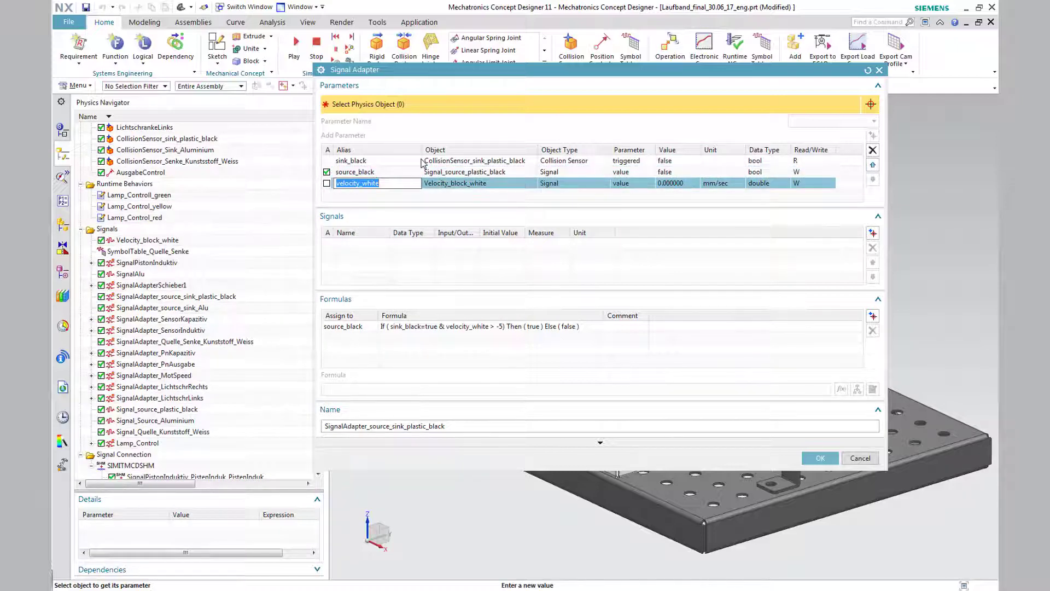
{"action": "left_click", "coordinate": [423, 160]}
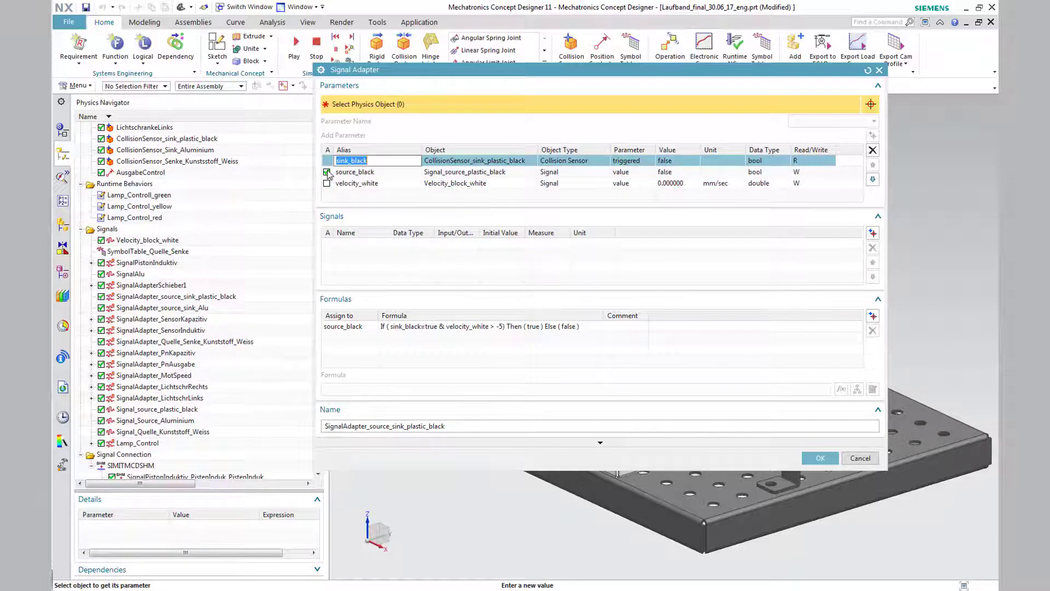
{"action": "left_click", "coordinate": [422, 327]}
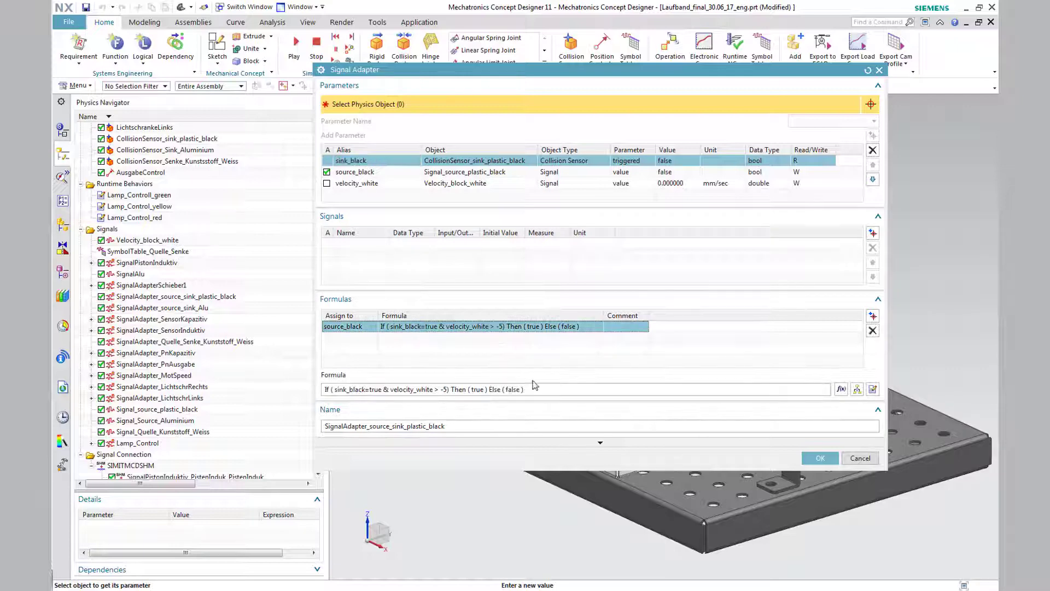
{"action": "left_click_drag", "start_coordinate": [540, 390], "coordinate": [317, 388]}
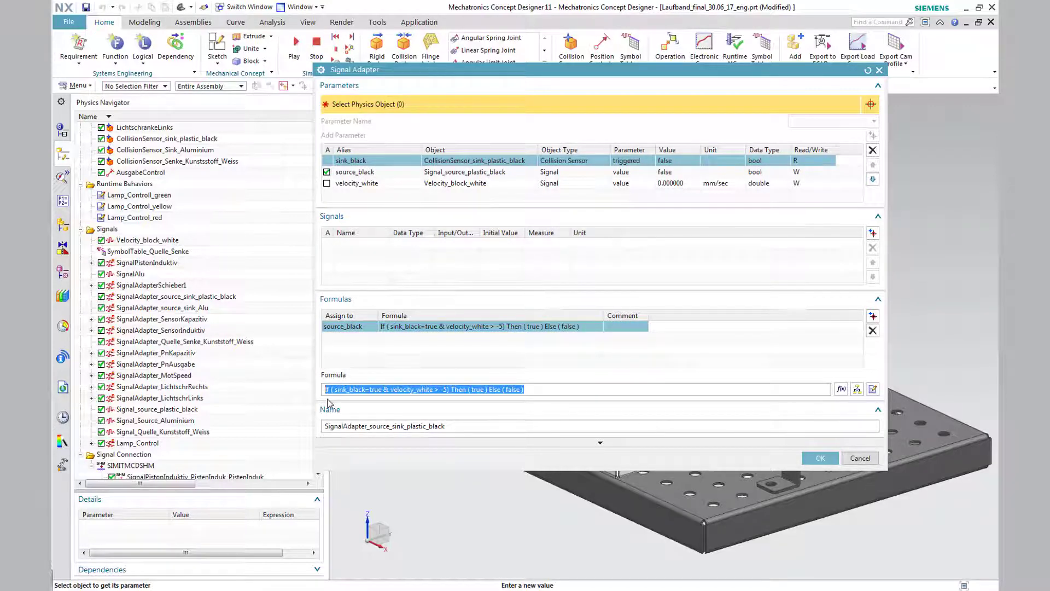
{"action": "left_click_drag", "start_coordinate": [469, 426], "coordinate": [322, 425]}
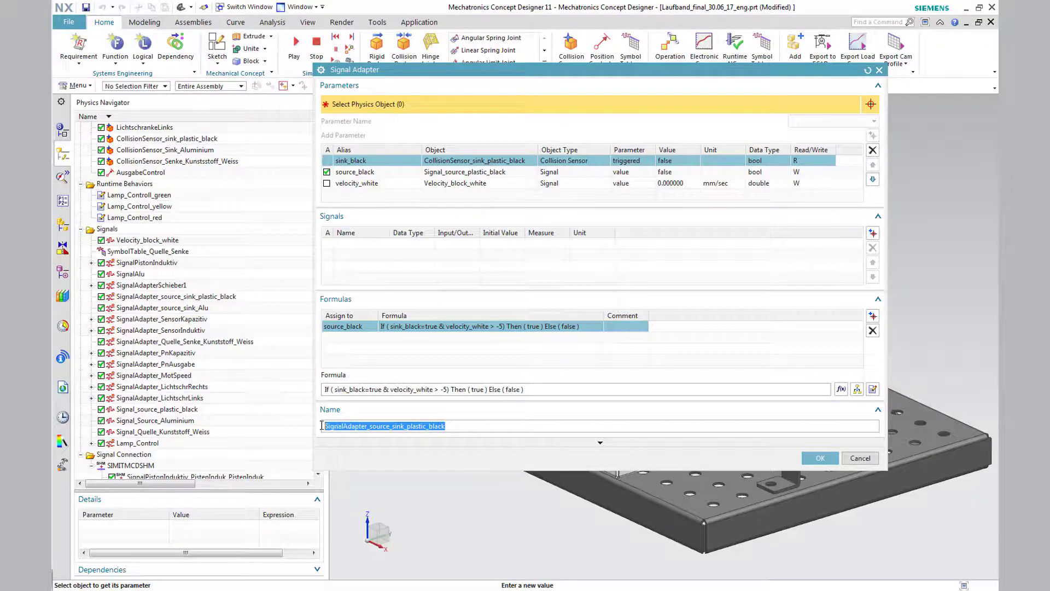
Close the black plastic adapter and check ObjectSource_plastic_white keeps Once per Activation.
{"action": "left_click", "coordinate": [820, 458]}
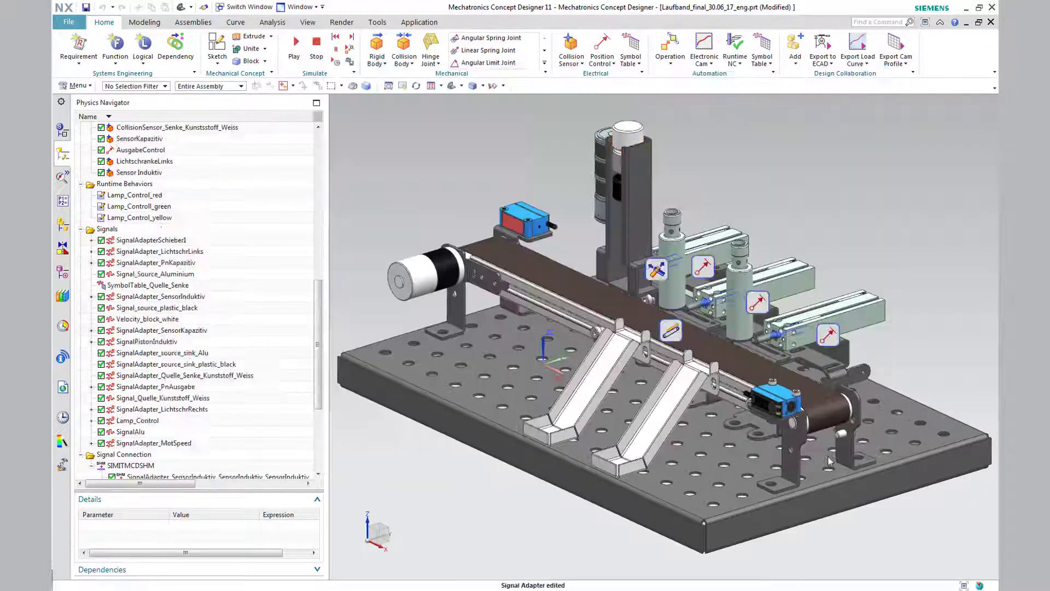
{"action": "double_click", "coordinate": [157, 285]}
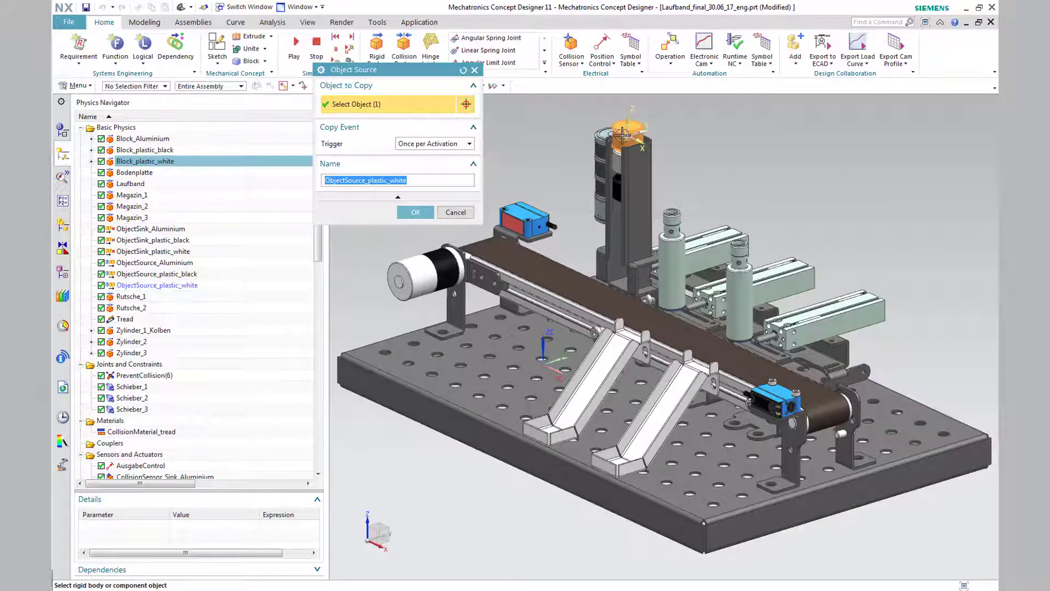
{"action": "left_click", "coordinate": [470, 144]}
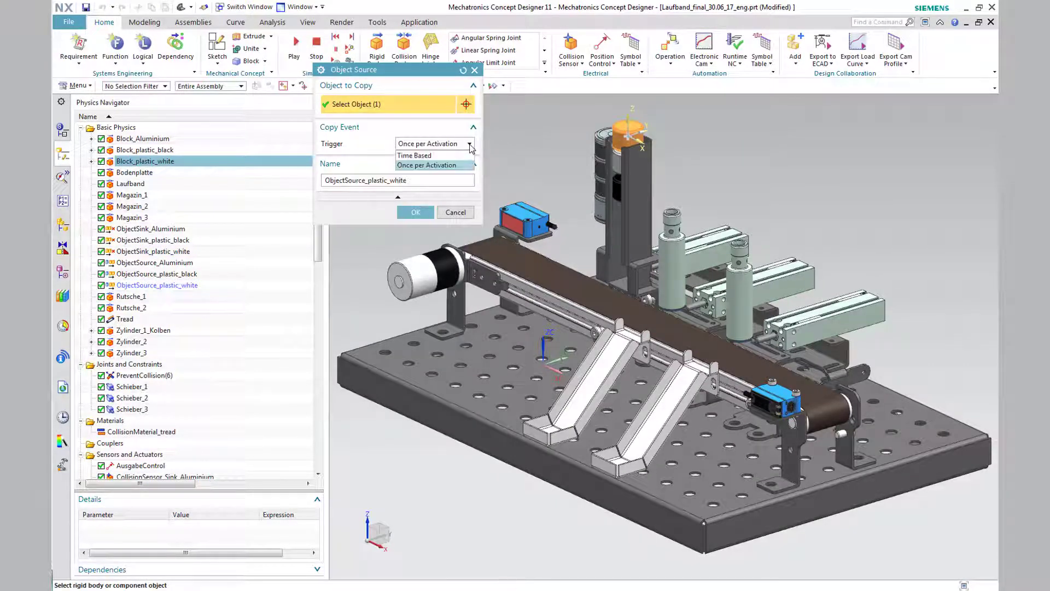
{"action": "left_click", "coordinate": [446, 167]}
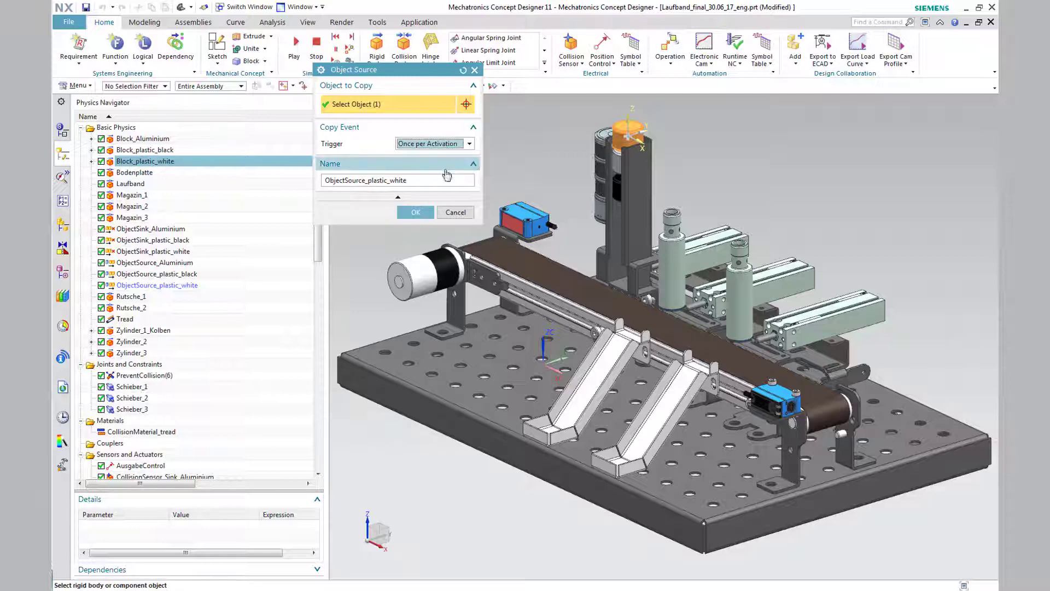
{"action": "left_click_drag", "start_coordinate": [409, 181], "coordinate": [316, 180]}
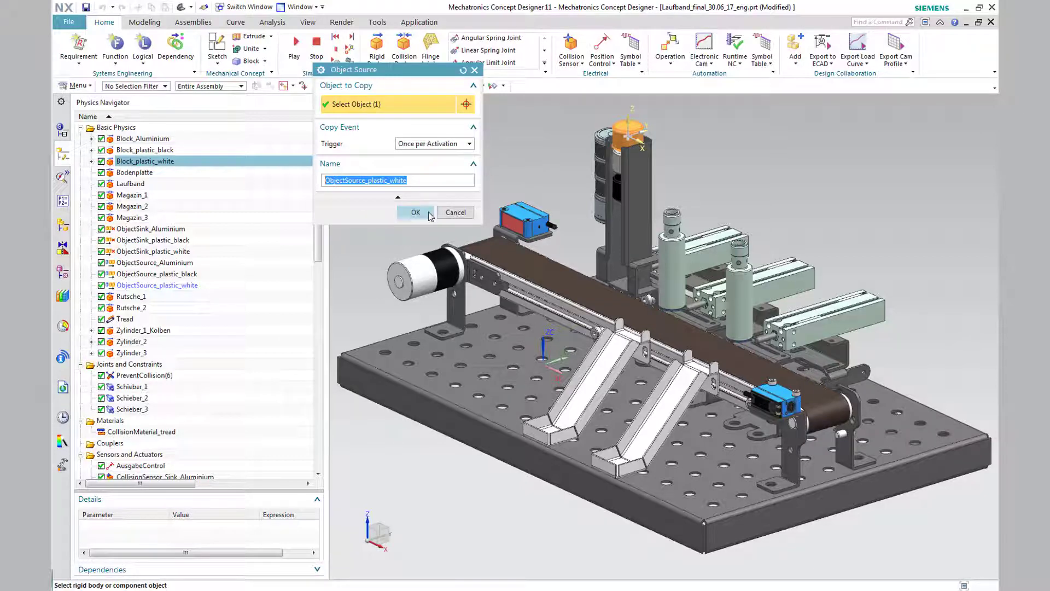
Keep CollisionSensor_sink_plastic_white a user-defined Sphere, point on face, with radius 15 mm.
{"action": "left_click", "coordinate": [416, 213]}
{"action": "scroll", "coordinate": [196, 263], "scroll_direction": "down", "scroll_amount": 8}
{"action": "double_click", "coordinate": [181, 262]}
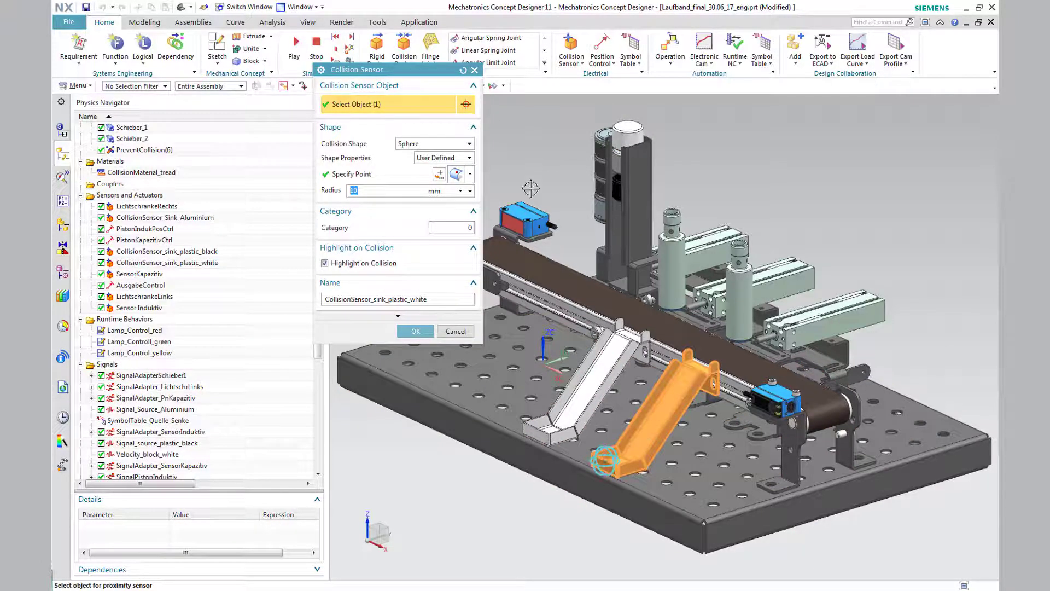
{"action": "left_click", "coordinate": [469, 144]}
{"action": "left_click", "coordinate": [428, 165]}
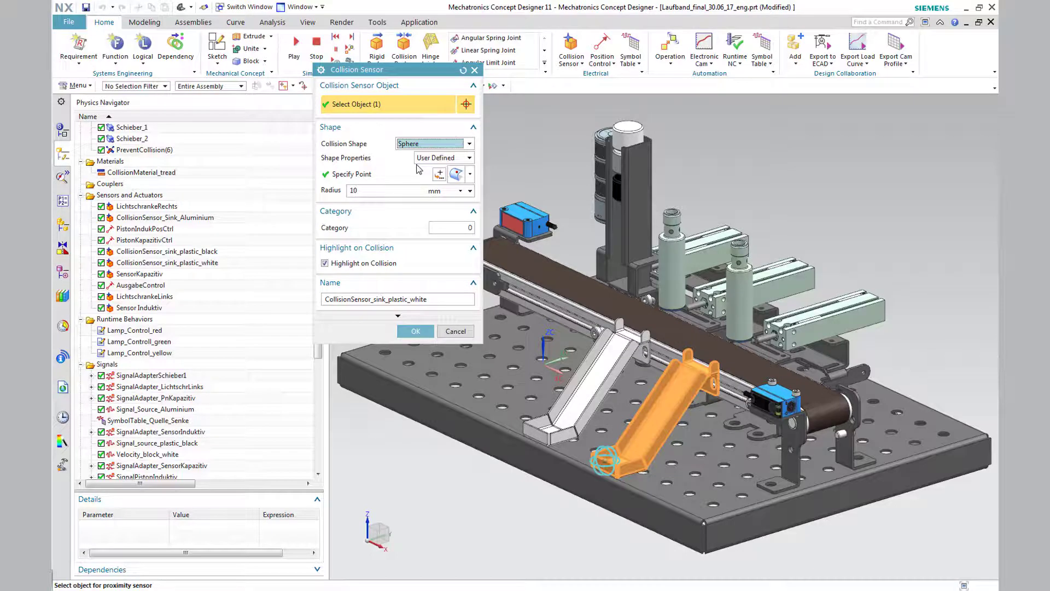
{"action": "left_click", "coordinate": [470, 158]}
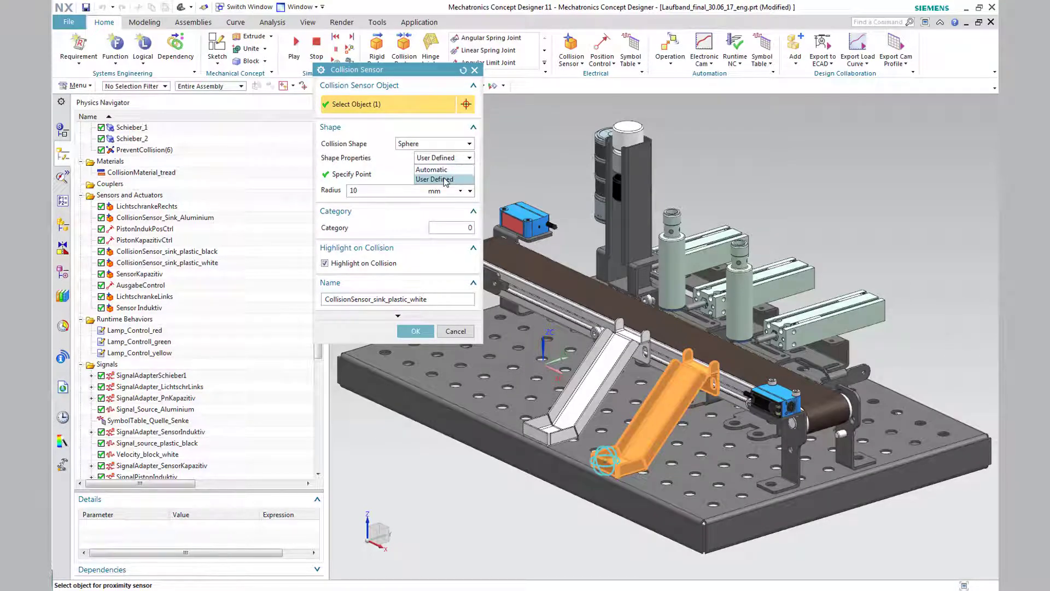
{"action": "left_click", "coordinate": [445, 179]}
{"action": "left_click", "coordinate": [469, 174]}
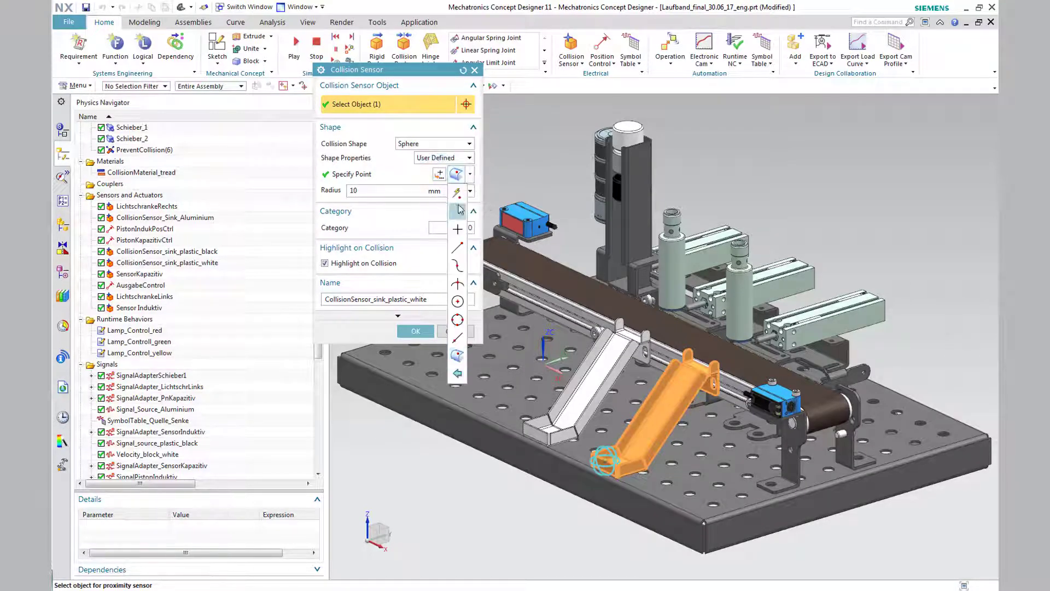
{"action": "left_click", "coordinate": [459, 357]}
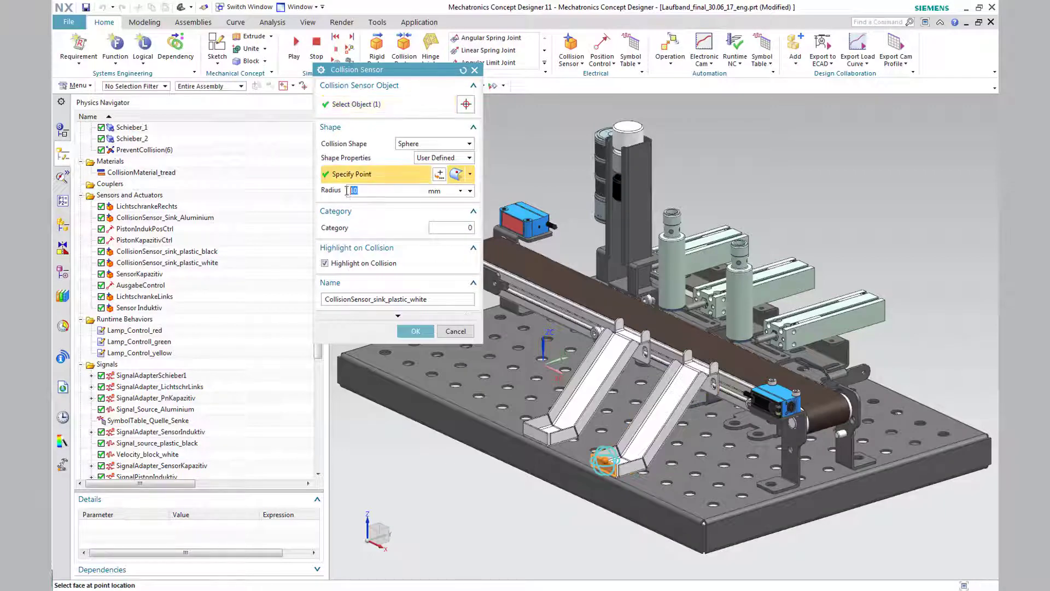
{"action": "type", "text": "15"}
{"action": "left_click_drag", "start_coordinate": [430, 299], "coordinate": [323, 299]}
{"action": "left_click", "coordinate": [424, 336]}
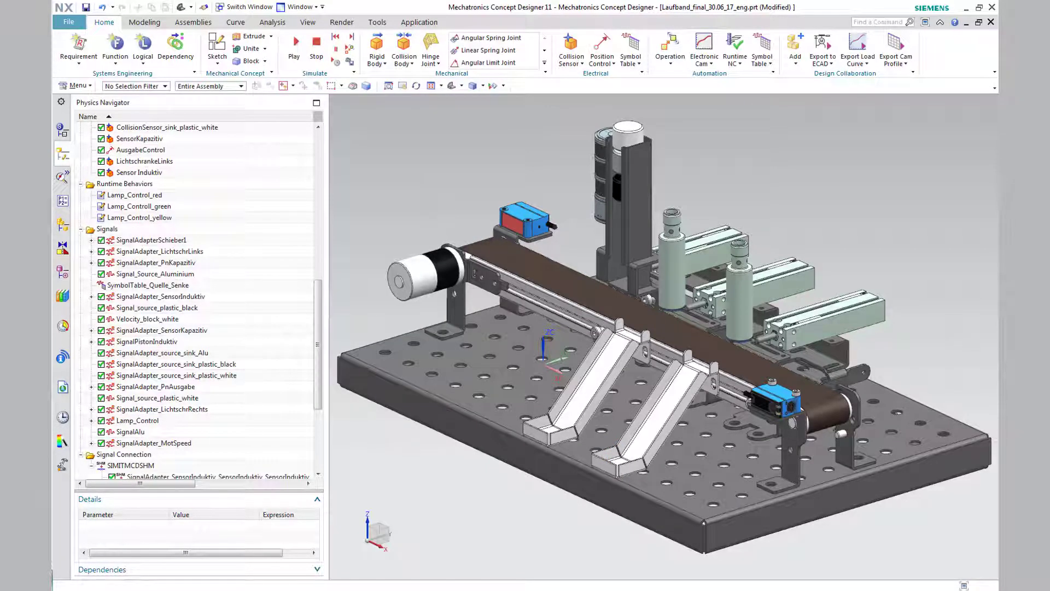
Review SignalAdapter_source_sink_plastic_white's sink_white alias and source_white formula, then confirm it.
{"action": "left_click", "coordinate": [248, 377]}
{"action": "double_click", "coordinate": [247, 376]}
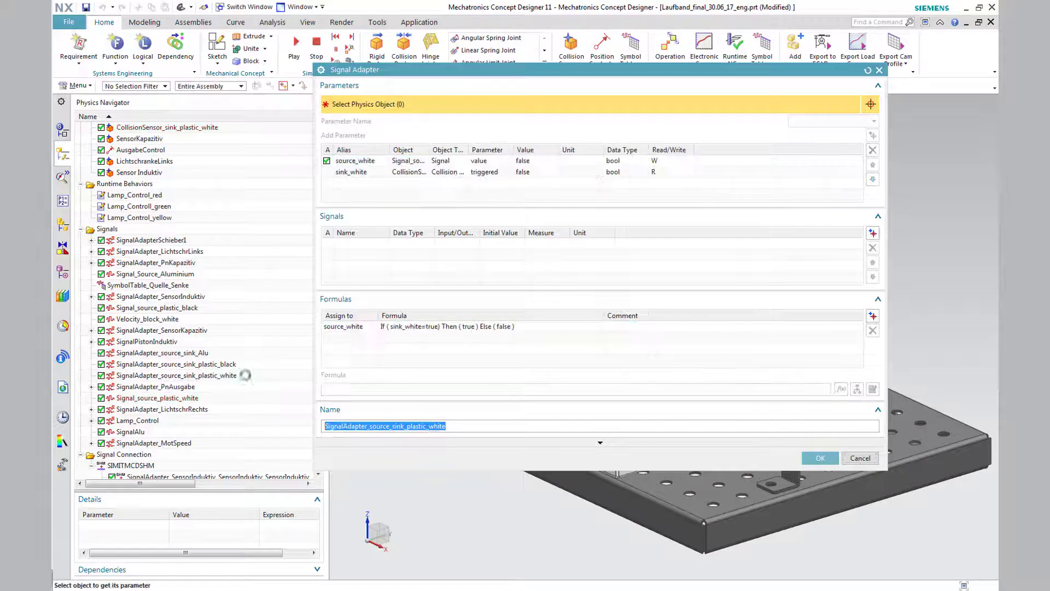
{"action": "left_click", "coordinate": [728, 162]}
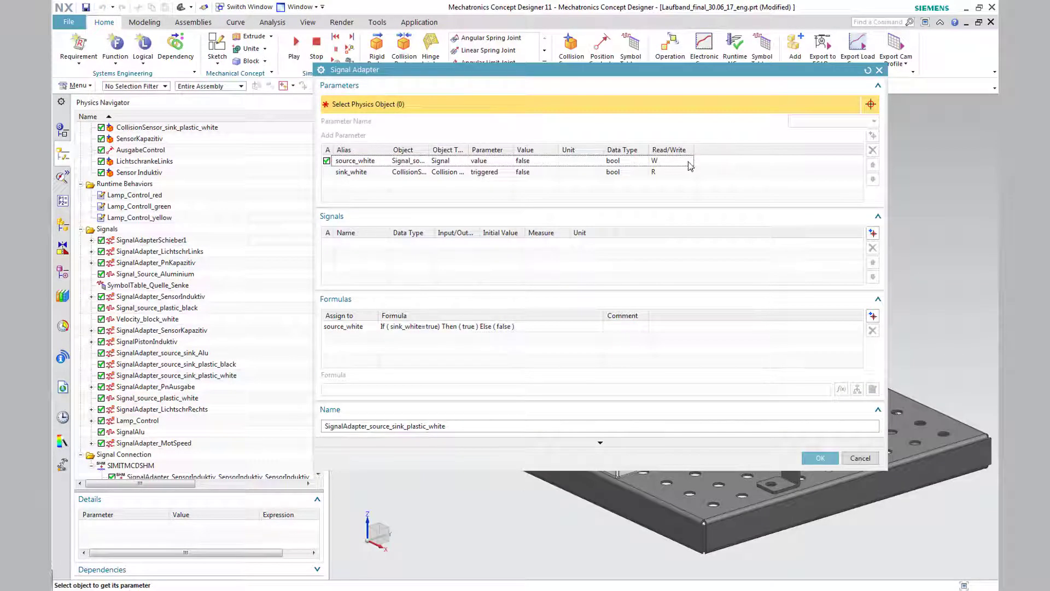
{"action": "left_click_drag", "start_coordinate": [430, 149], "coordinate": [619, 150]}
{"action": "left_click", "coordinate": [834, 174]}
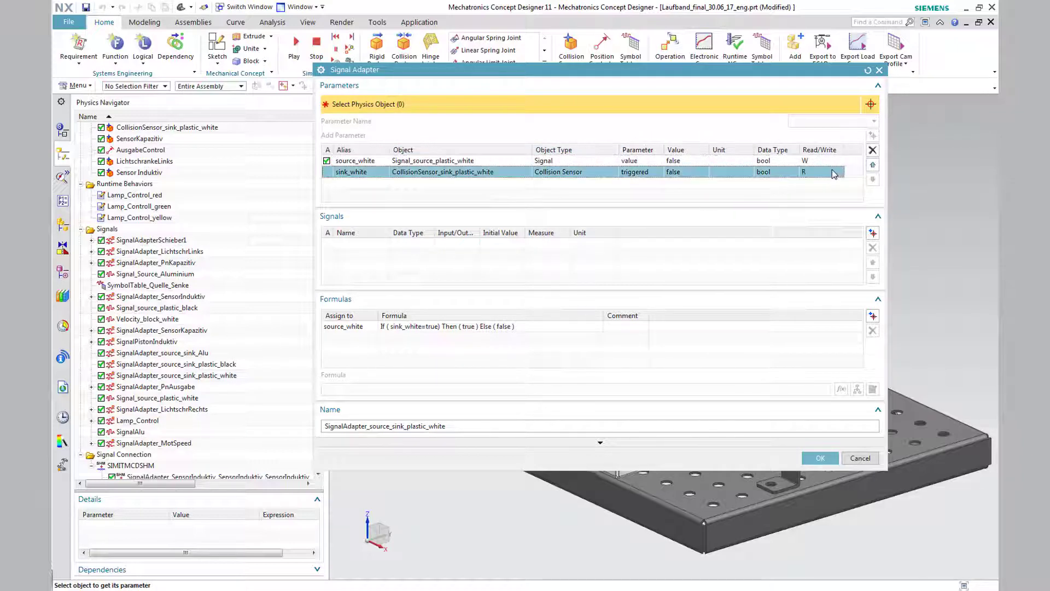
{"action": "left_click", "coordinate": [411, 327]}
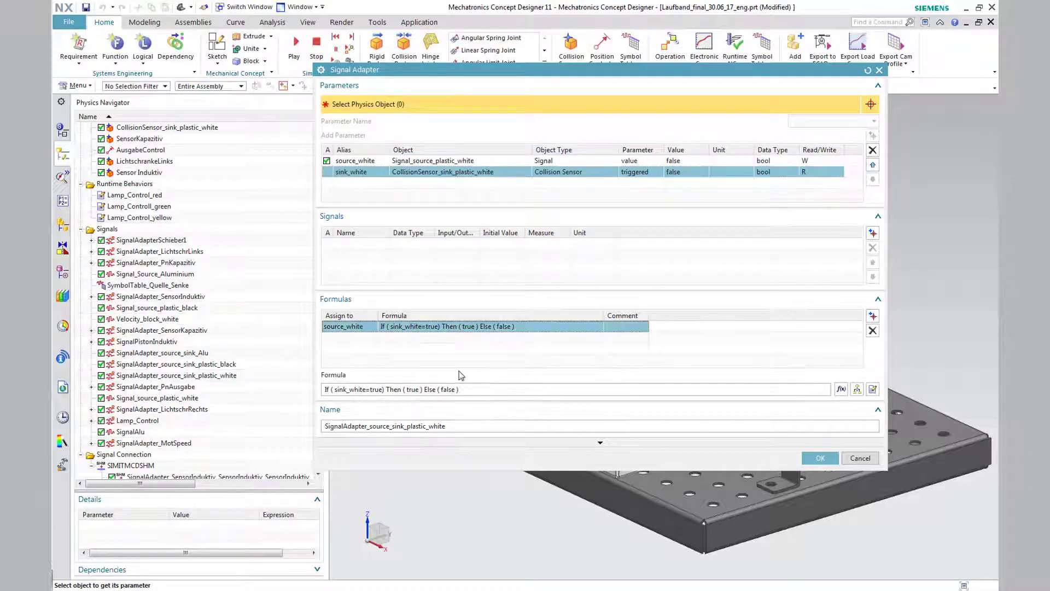
{"action": "left_click_drag", "start_coordinate": [459, 389], "coordinate": [324, 390]}
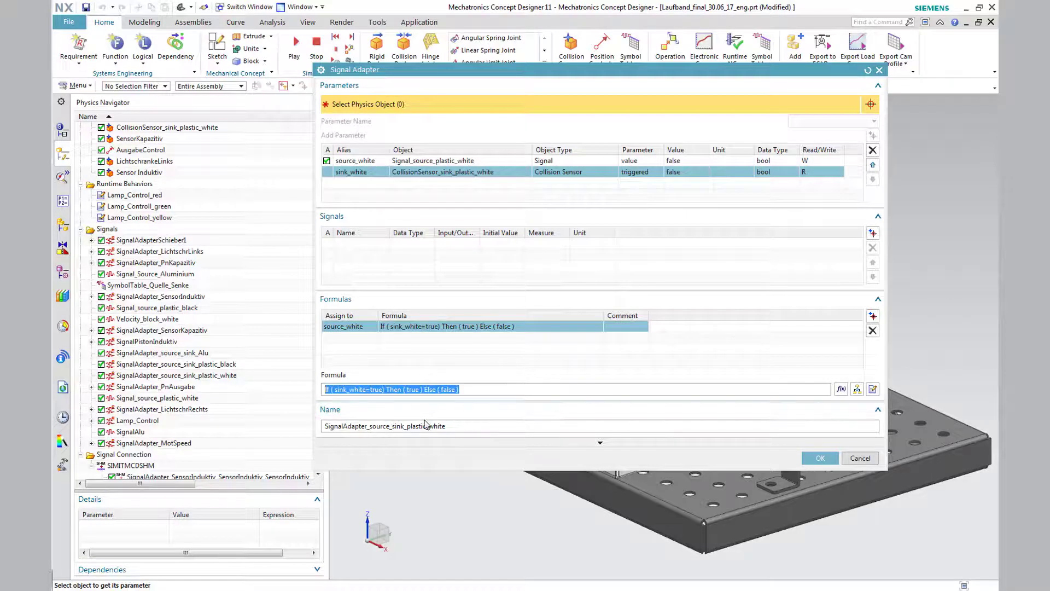
{"action": "left_click_drag", "start_coordinate": [461, 426], "coordinate": [320, 426]}
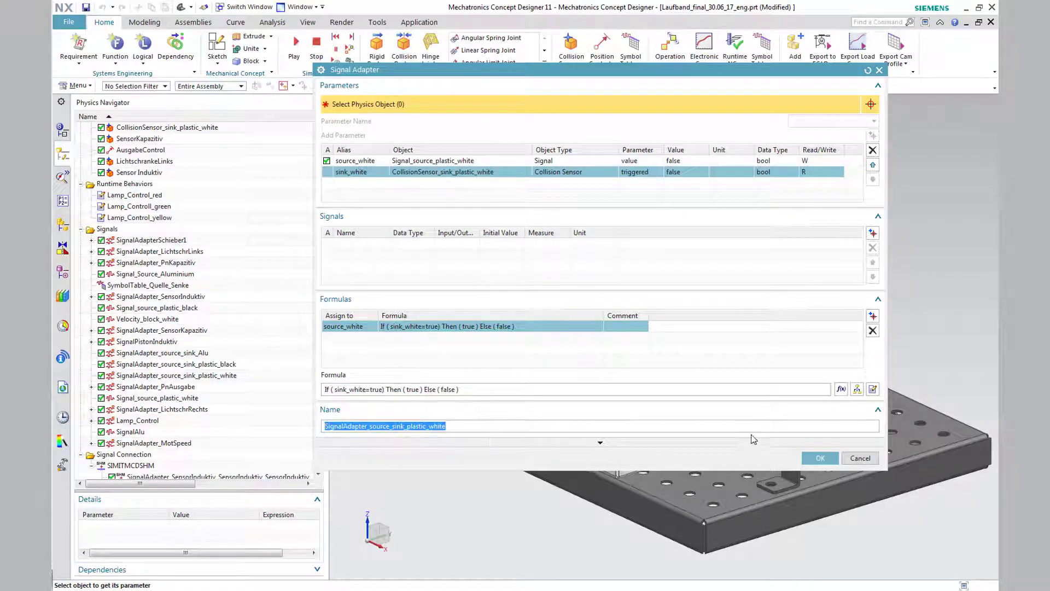
{"action": "left_click", "coordinate": [810, 459]}
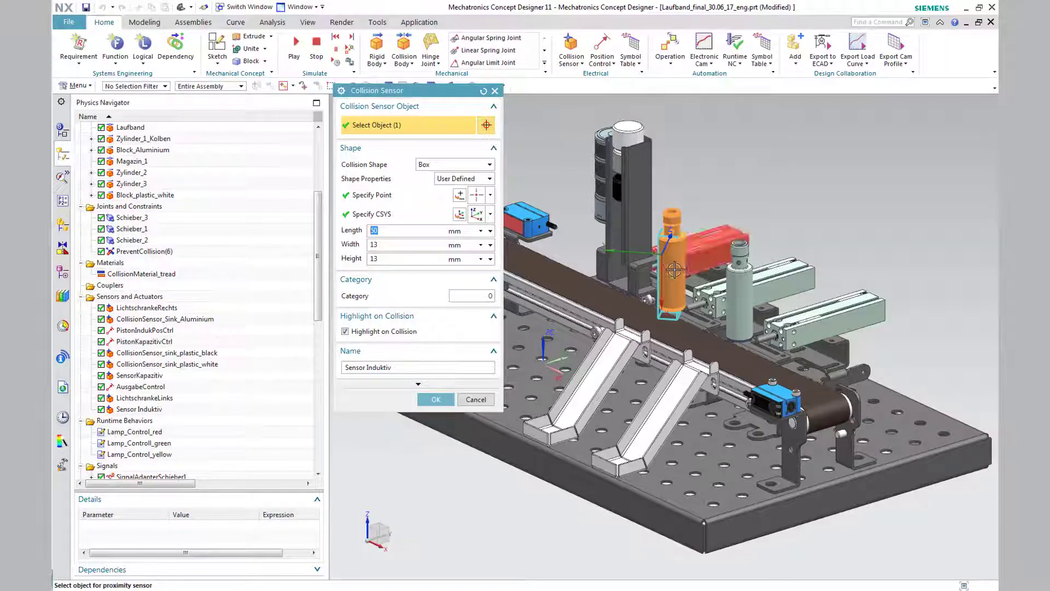
Keep Sensor Induktiv a user-defined Box and set its Specify Point to Cursor Location.
{"action": "left_click", "coordinate": [477, 165]}
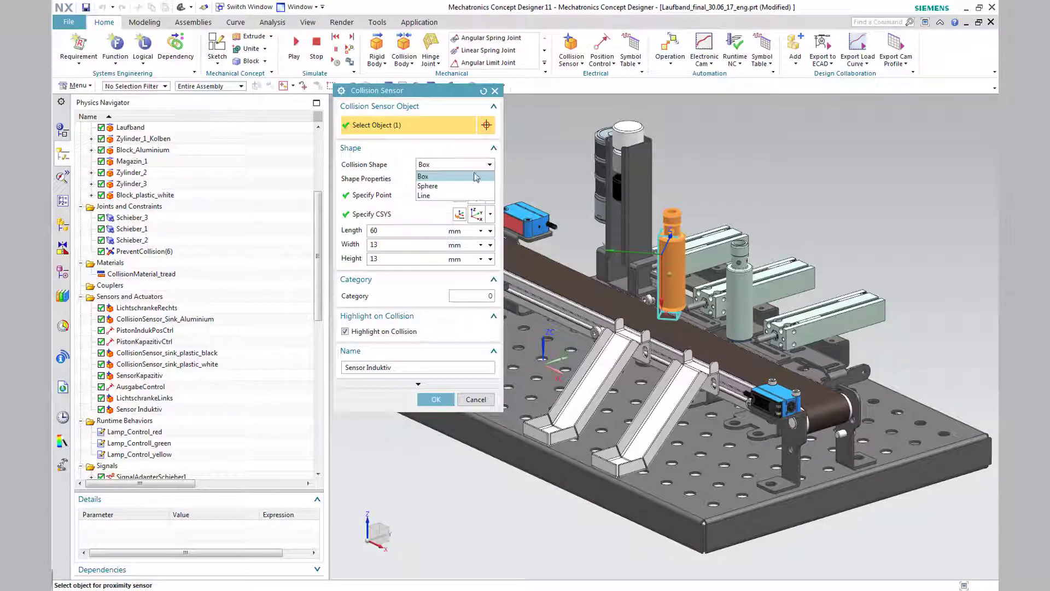
{"action": "left_click", "coordinate": [459, 186]}
{"action": "left_click", "coordinate": [490, 166]}
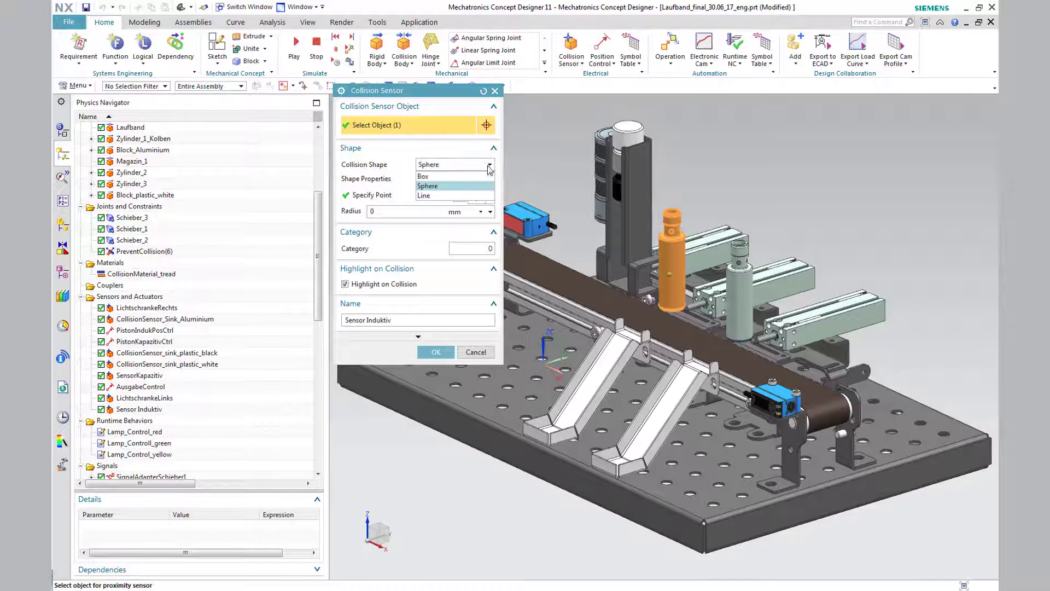
{"action": "left_click", "coordinate": [458, 177]}
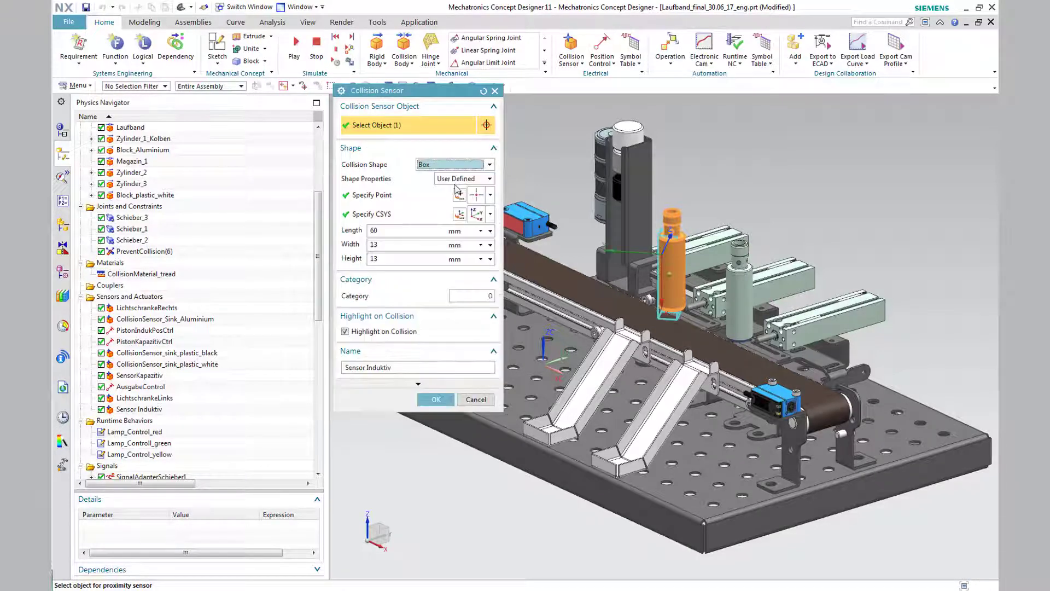
{"action": "left_click", "coordinate": [490, 179]}
{"action": "left_click", "coordinate": [479, 200]}
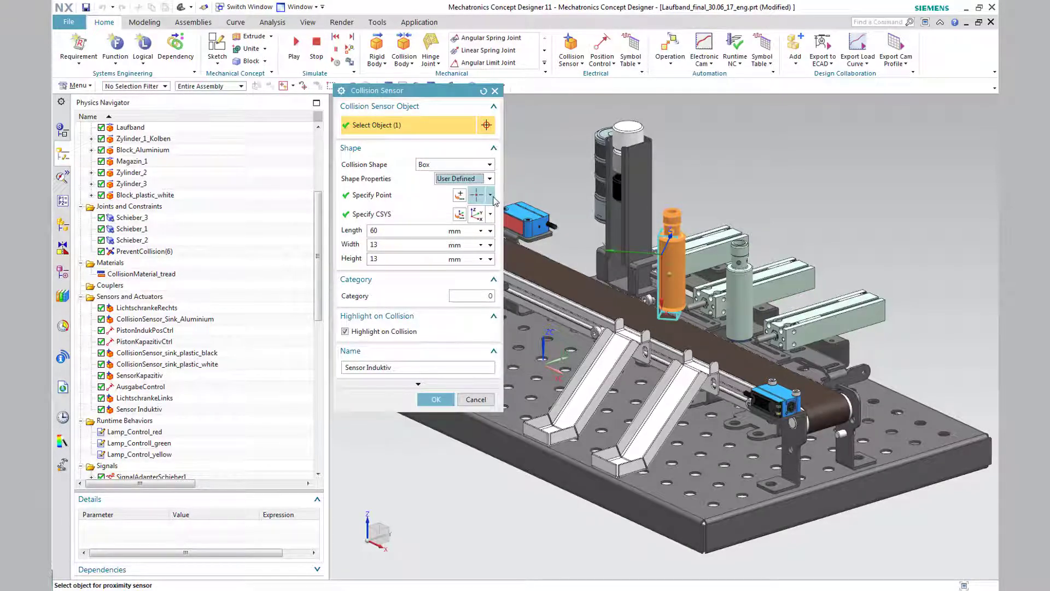
{"action": "left_click", "coordinate": [491, 196]}
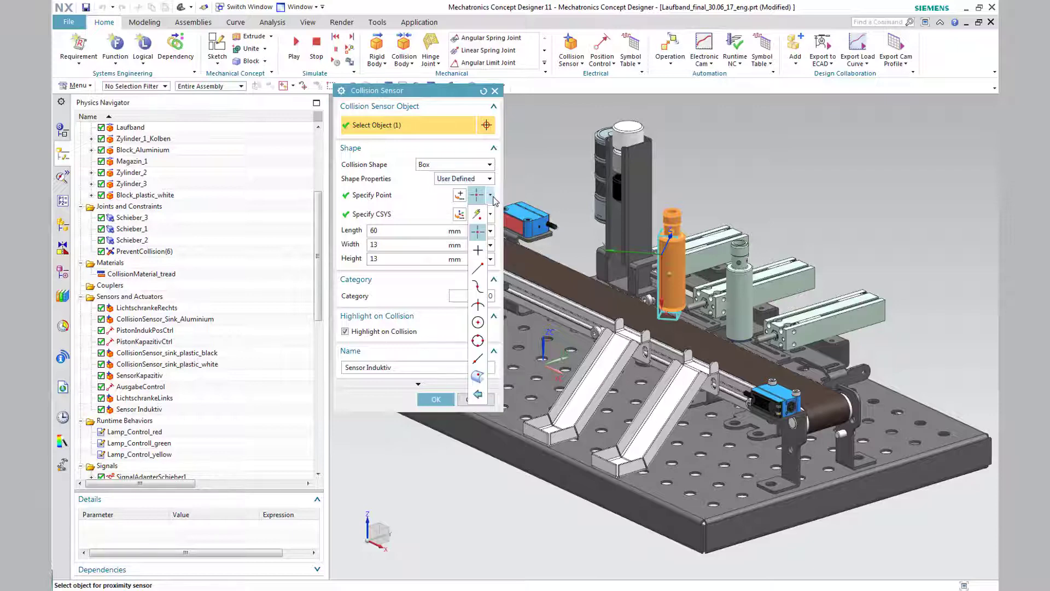
{"action": "left_click", "coordinate": [477, 234]}
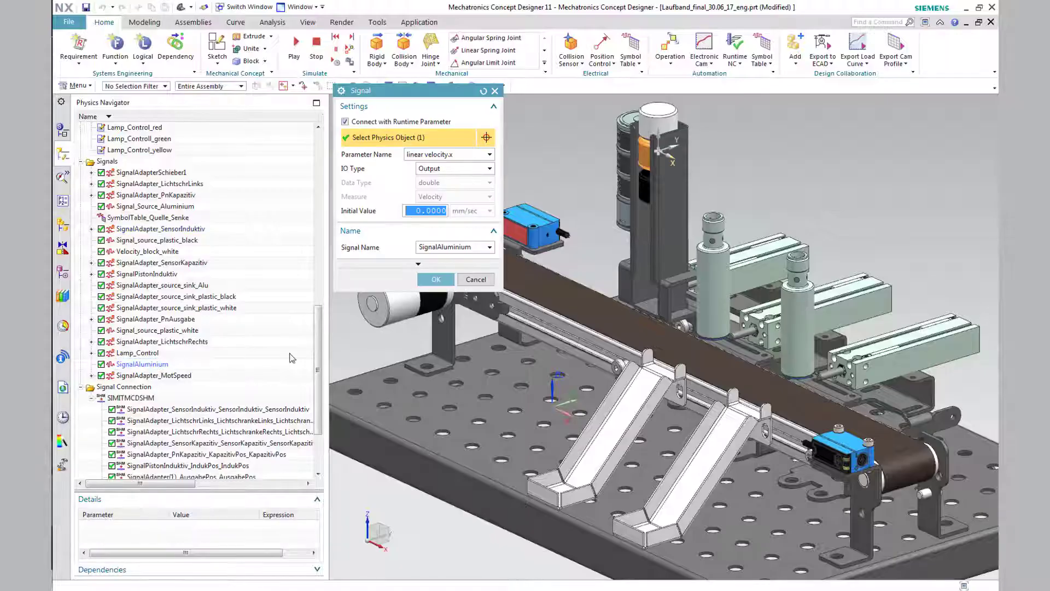
Make SignalAluminium an Output signal on linear velocity.x with initial value 0, and add it to SymbolTable_Quelle_Senke.
{"action": "left_click", "coordinate": [477, 156]}
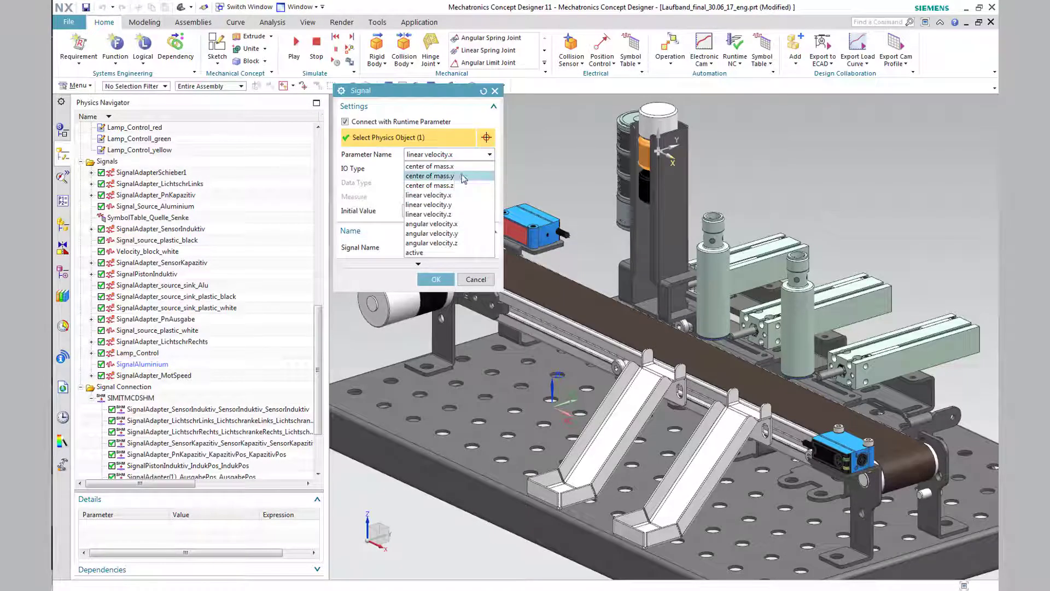
{"action": "left_click", "coordinate": [447, 197]}
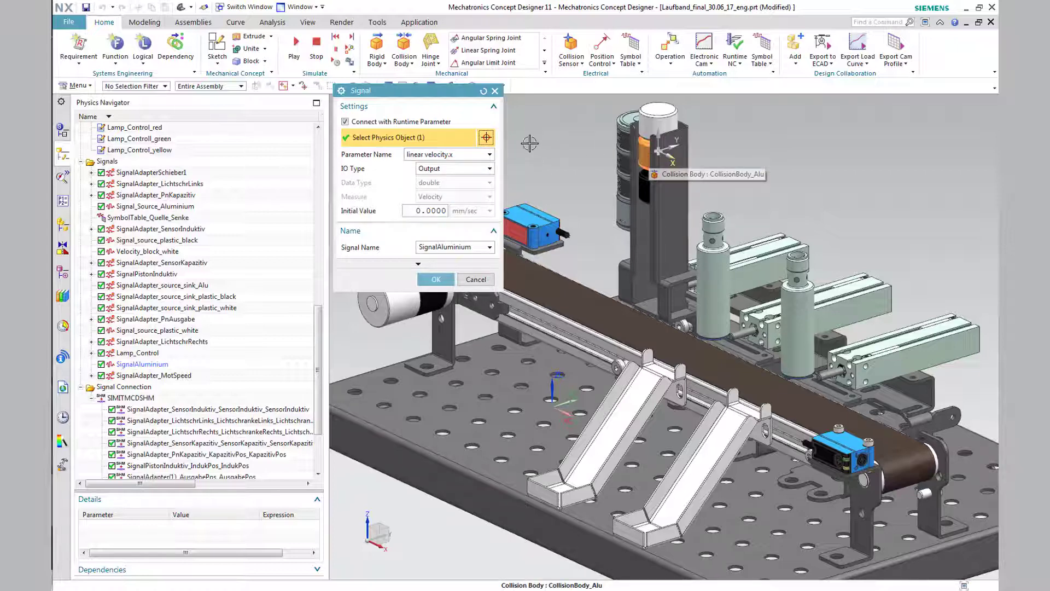
{"action": "left_click", "coordinate": [490, 168]}
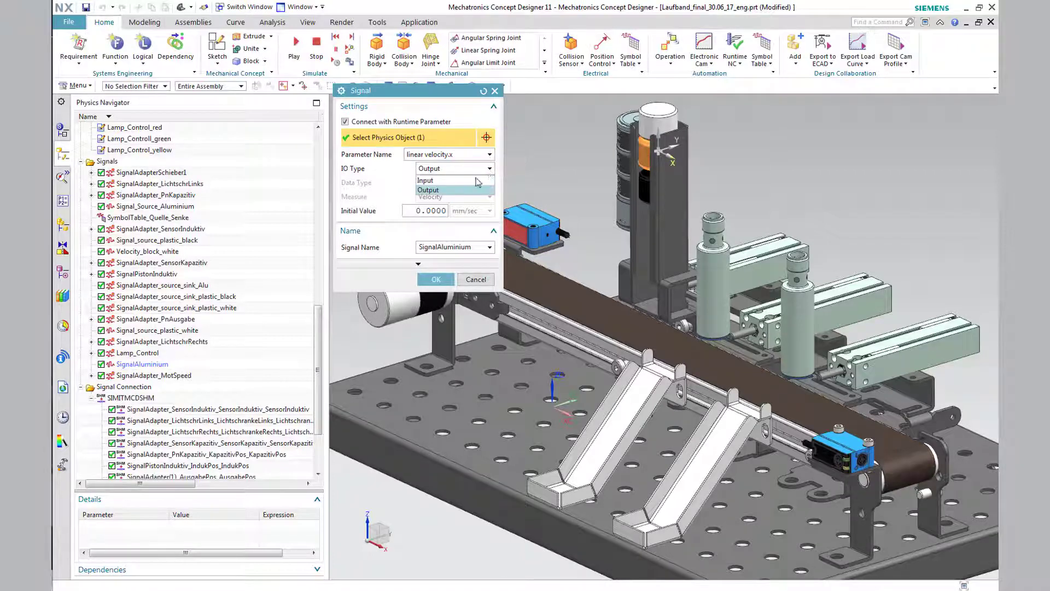
{"action": "left_click", "coordinate": [429, 190]}
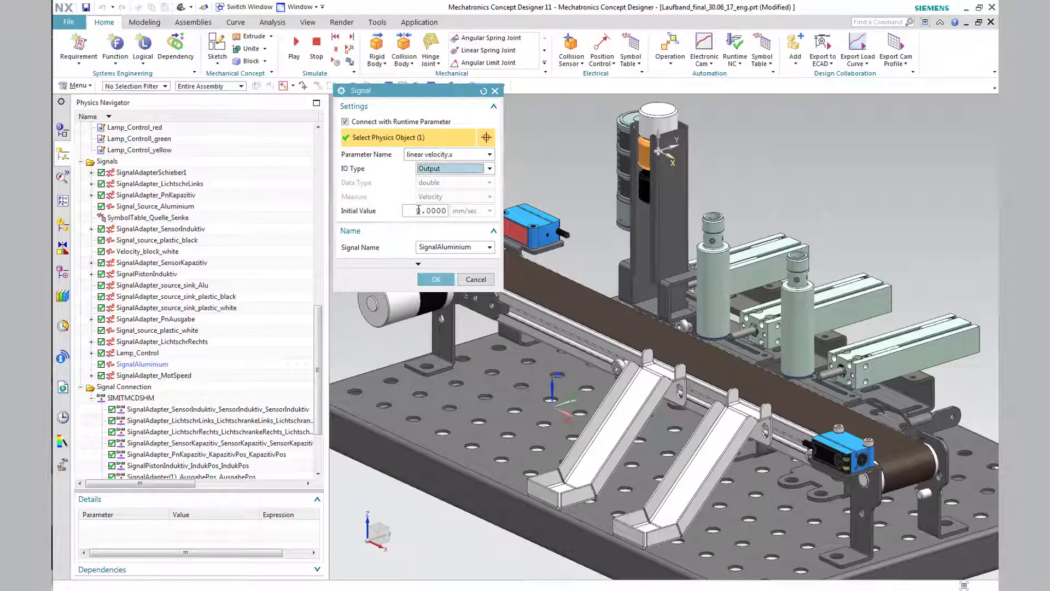
{"action": "left_click_drag", "start_coordinate": [419, 210], "coordinate": [457, 215]}
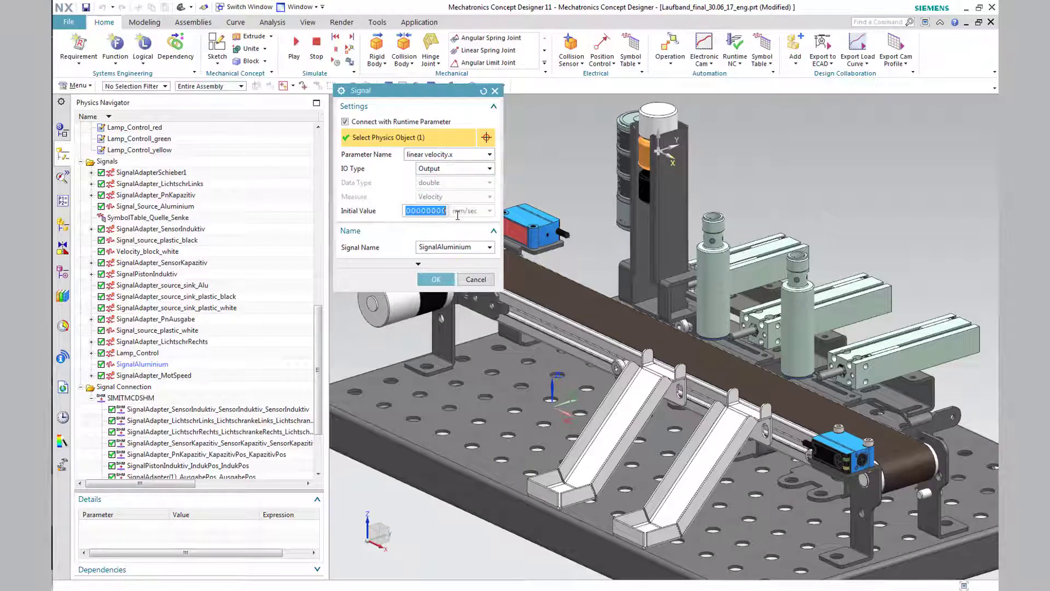
{"action": "left_click", "coordinate": [491, 248]}
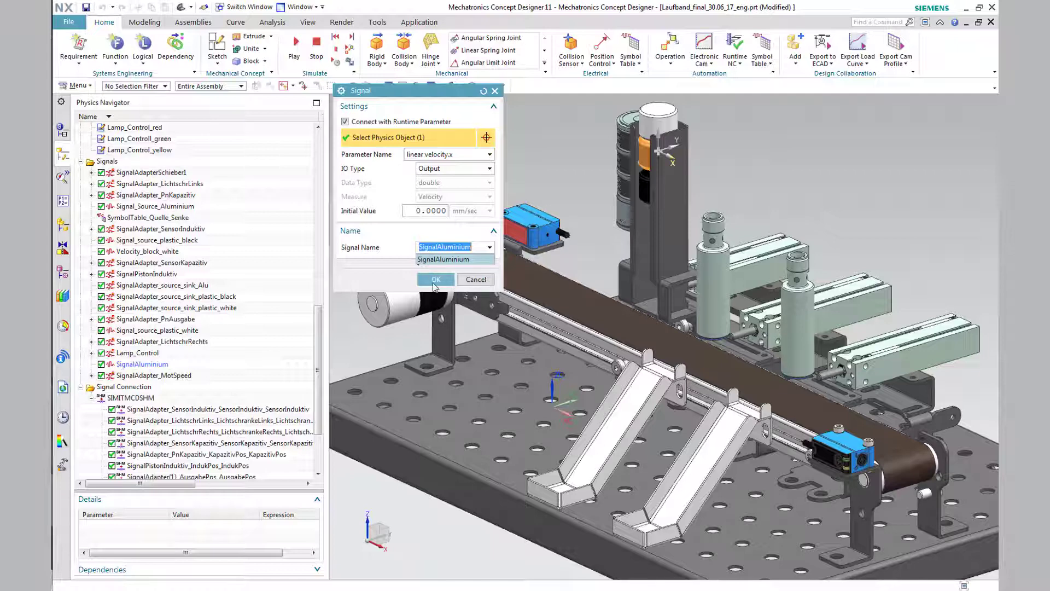
{"action": "left_click", "coordinate": [436, 281]}
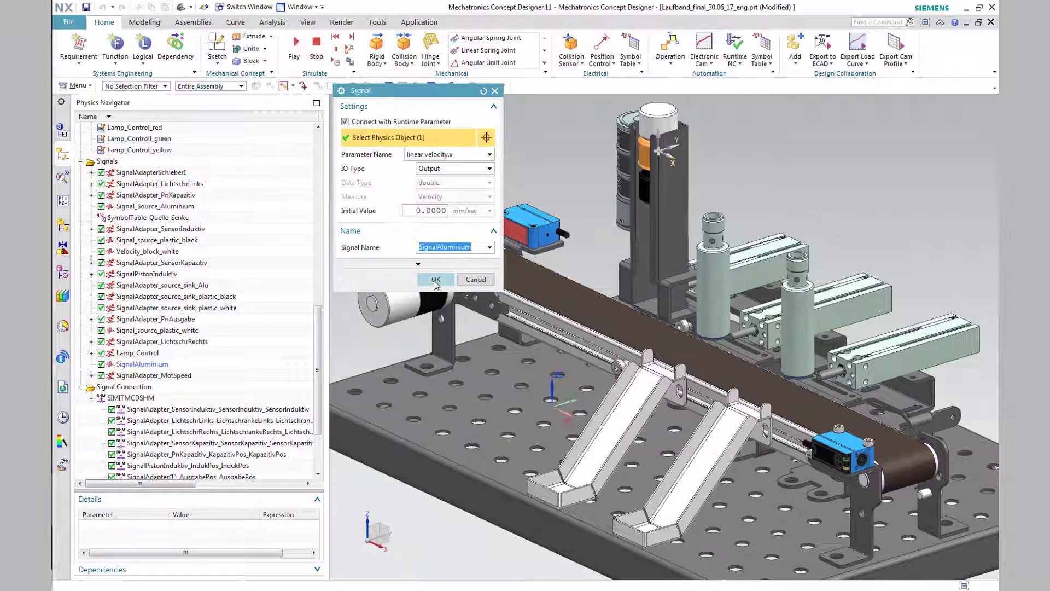
{"action": "left_click", "coordinate": [435, 280]}
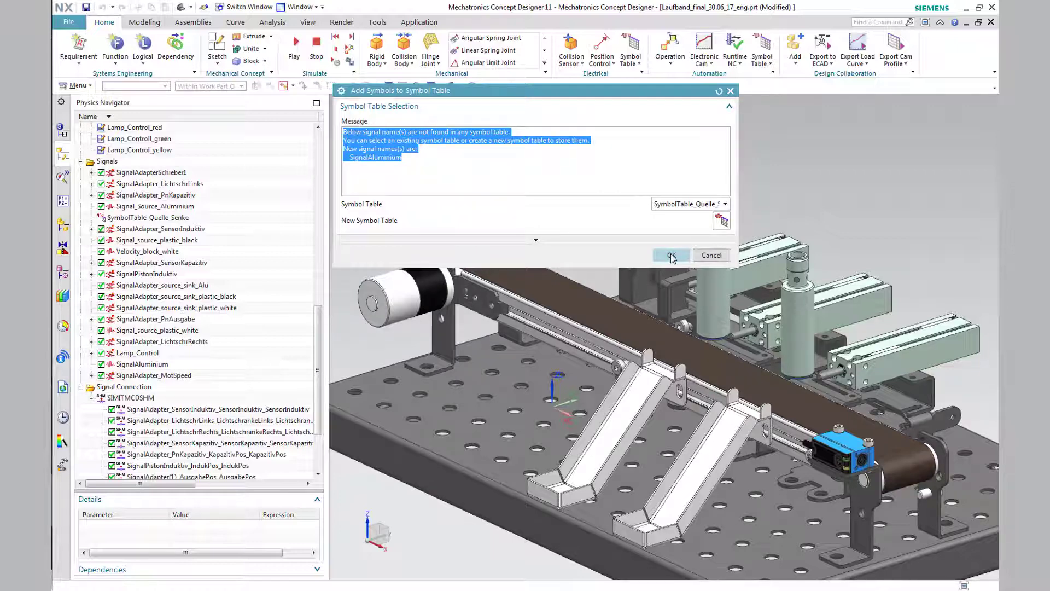
{"action": "left_click", "coordinate": [672, 256]}
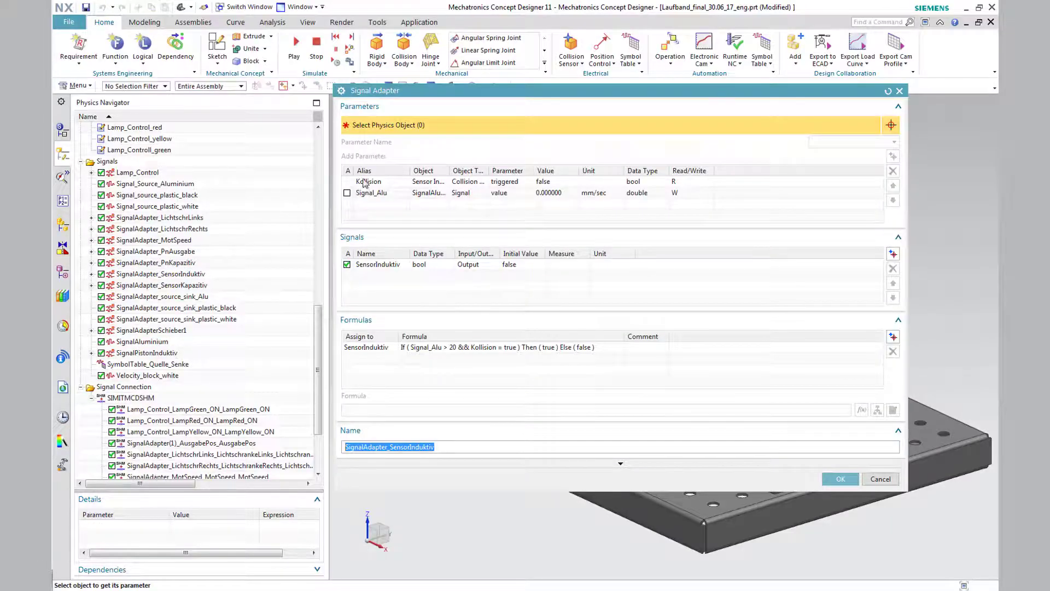
Select the Kollision and Signal_Alu parameters and enable the SensorInduktiv signal in the adapter.
{"action": "left_click_drag", "start_coordinate": [449, 170], "coordinate": [557, 169]}
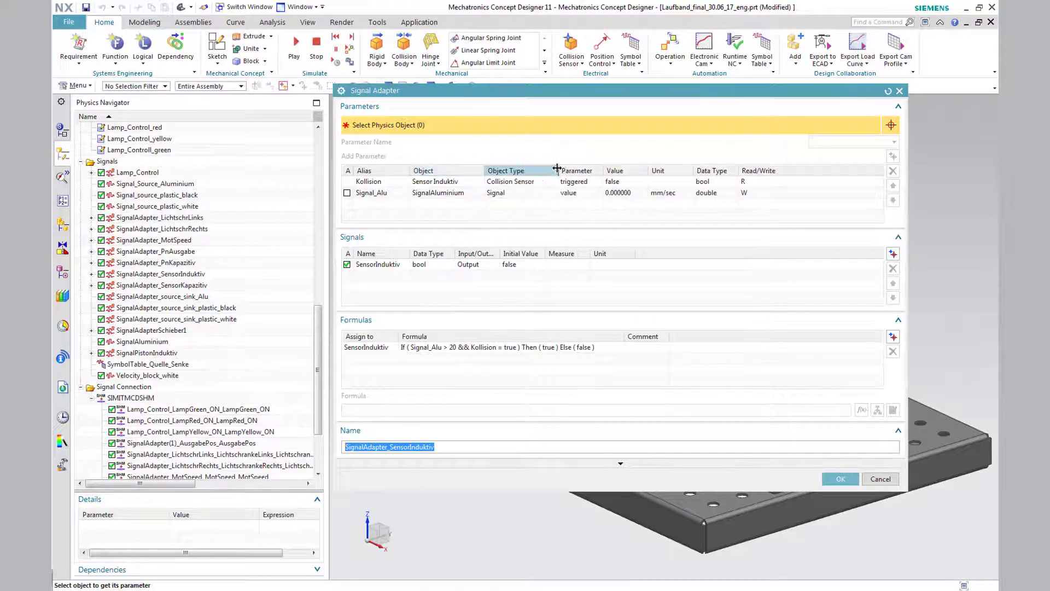
{"action": "left_click", "coordinate": [764, 183]}
{"action": "left_click", "coordinate": [764, 193]}
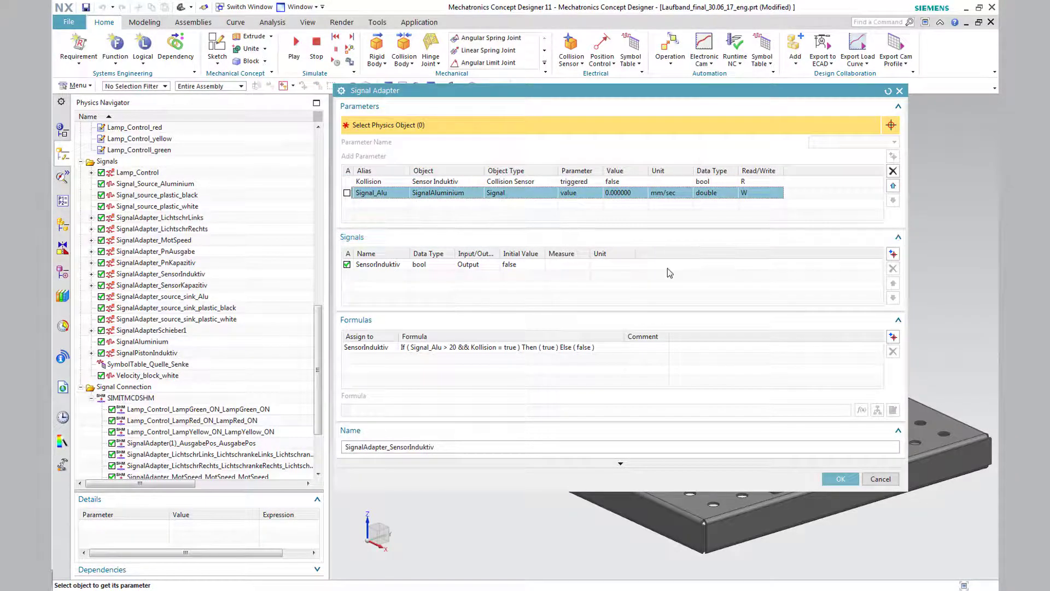
{"action": "left_click", "coordinate": [621, 266]}
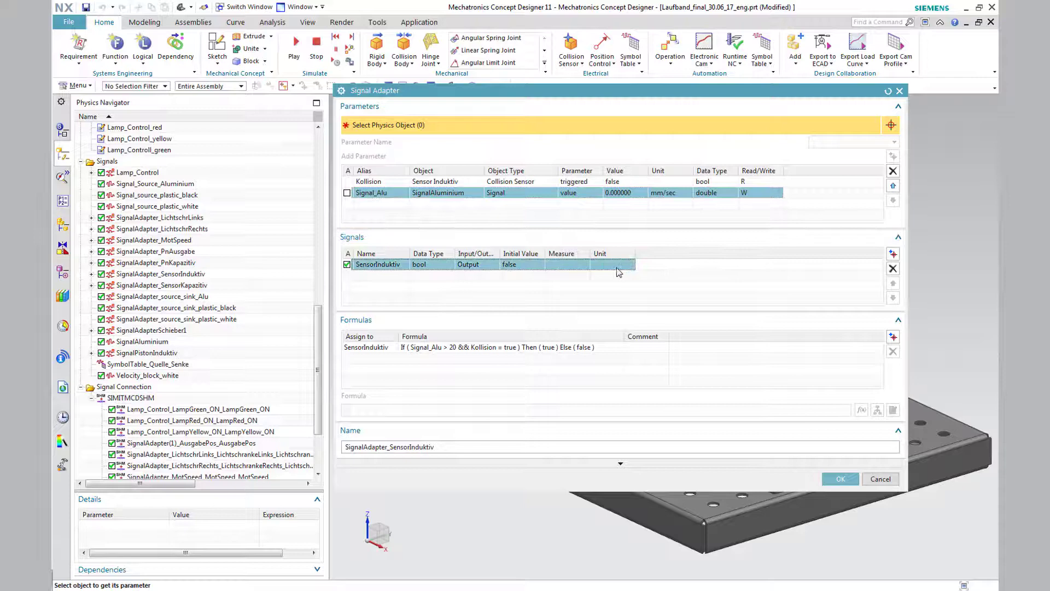
{"action": "left_click", "coordinate": [347, 264]}
Check the If formula (Signal_Alu > 20 and Kollision), then save the adapter and register SensorInduktiv.
{"action": "left_click", "coordinate": [444, 350]}
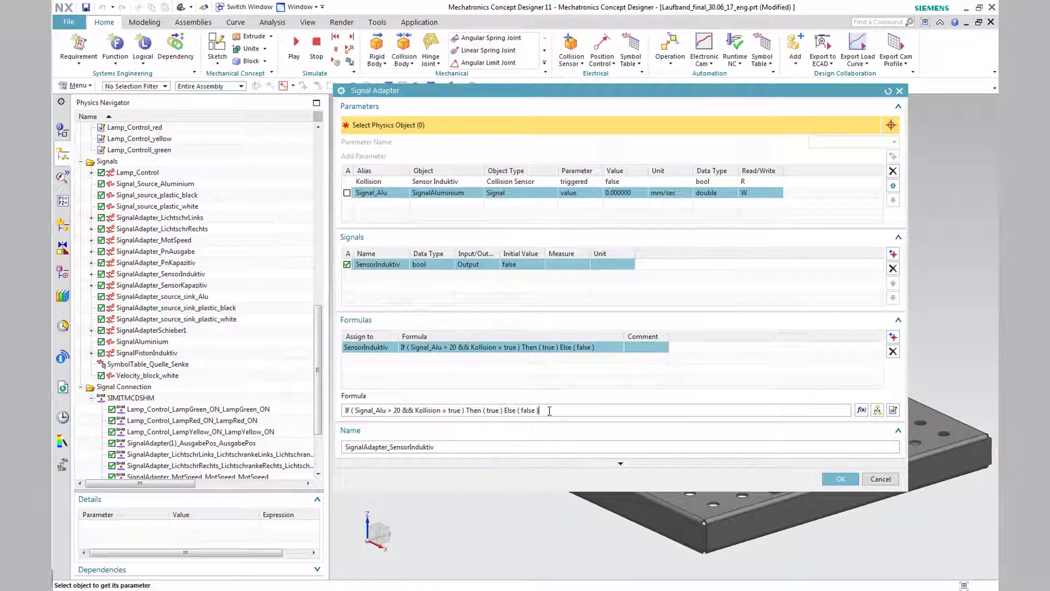
{"action": "left_click_drag", "start_coordinate": [549, 411], "coordinate": [339, 408]}
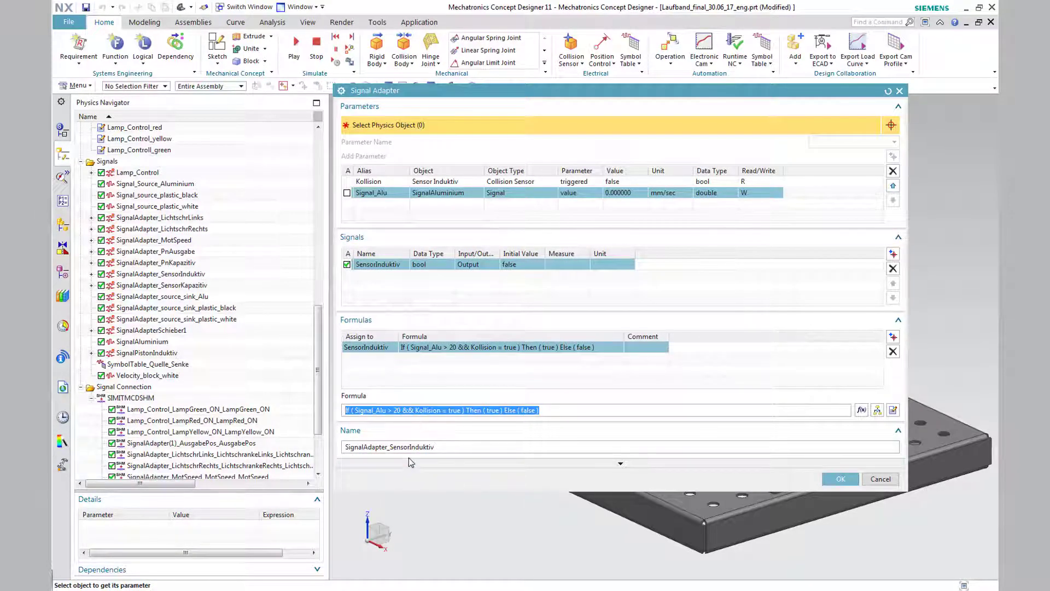
{"action": "left_click_drag", "start_coordinate": [435, 447], "coordinate": [340, 447]}
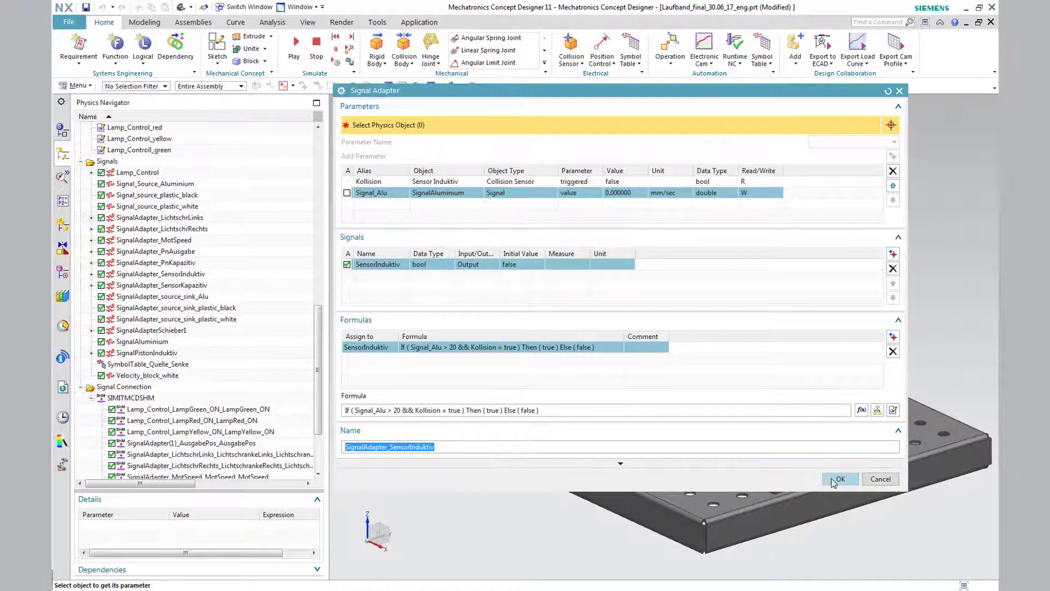
{"action": "left_click", "coordinate": [835, 480]}
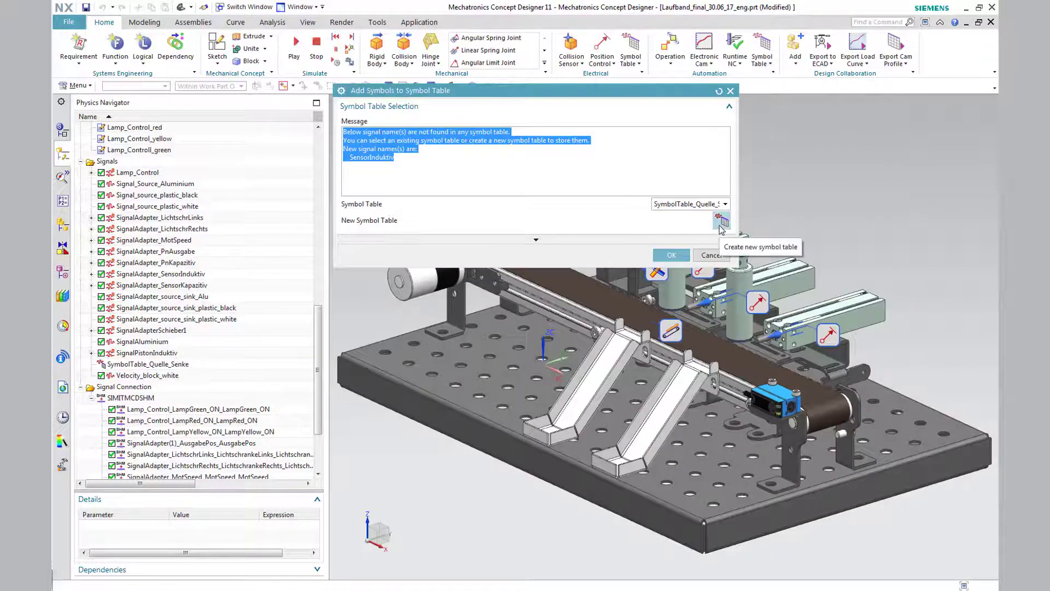
{"action": "left_click", "coordinate": [672, 256]}
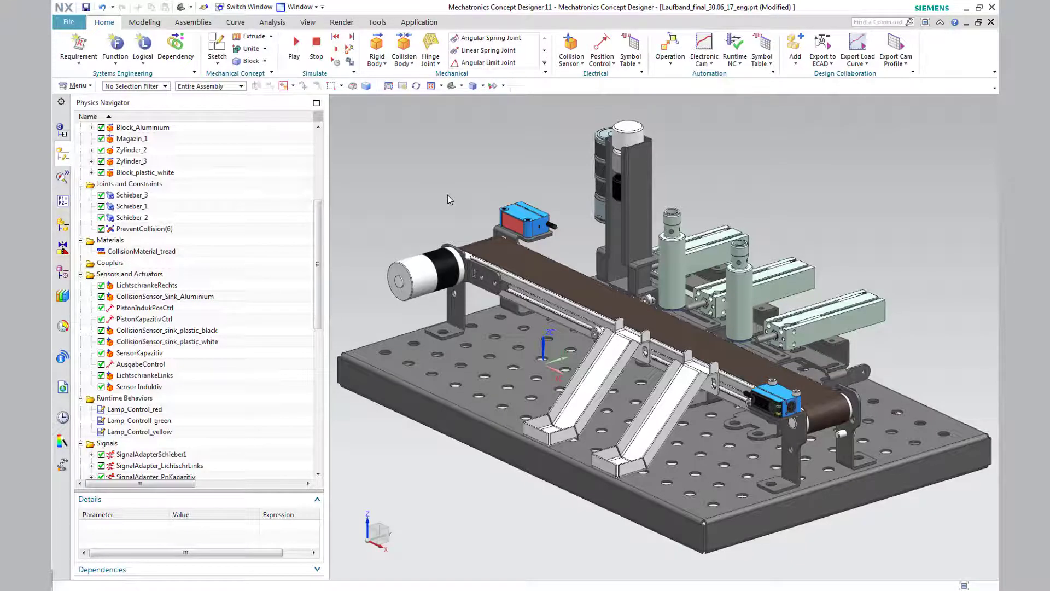
Inspect SenInduk_1 in the Runtime Expression navigator without changes, then uncheck it to disable it.
{"action": "left_click", "coordinate": [62, 201]}
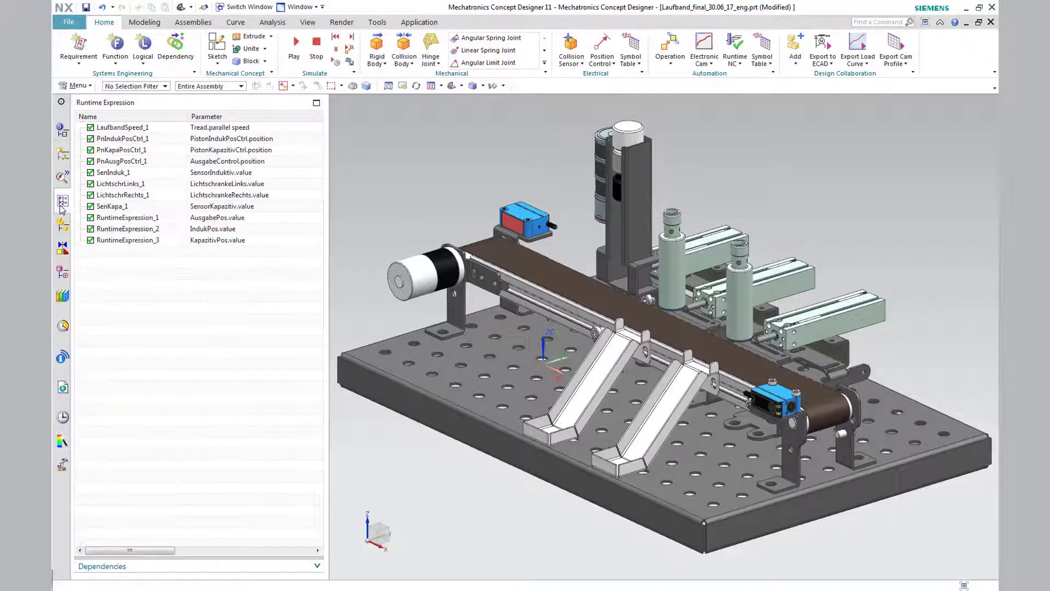
{"action": "double_click", "coordinate": [111, 172]}
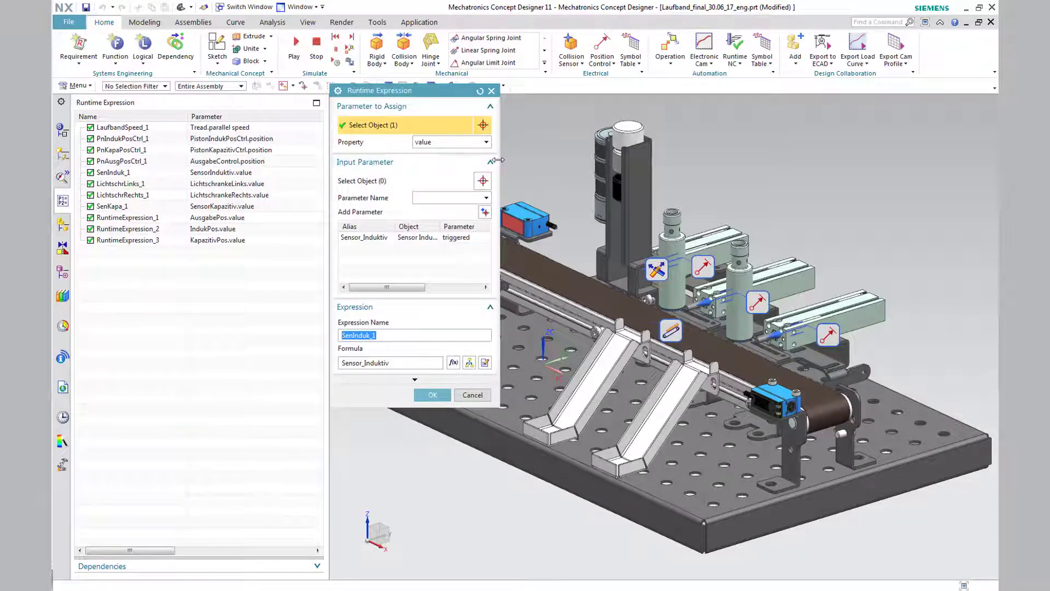
{"action": "left_click_drag", "start_coordinate": [499, 170], "coordinate": [768, 206]}
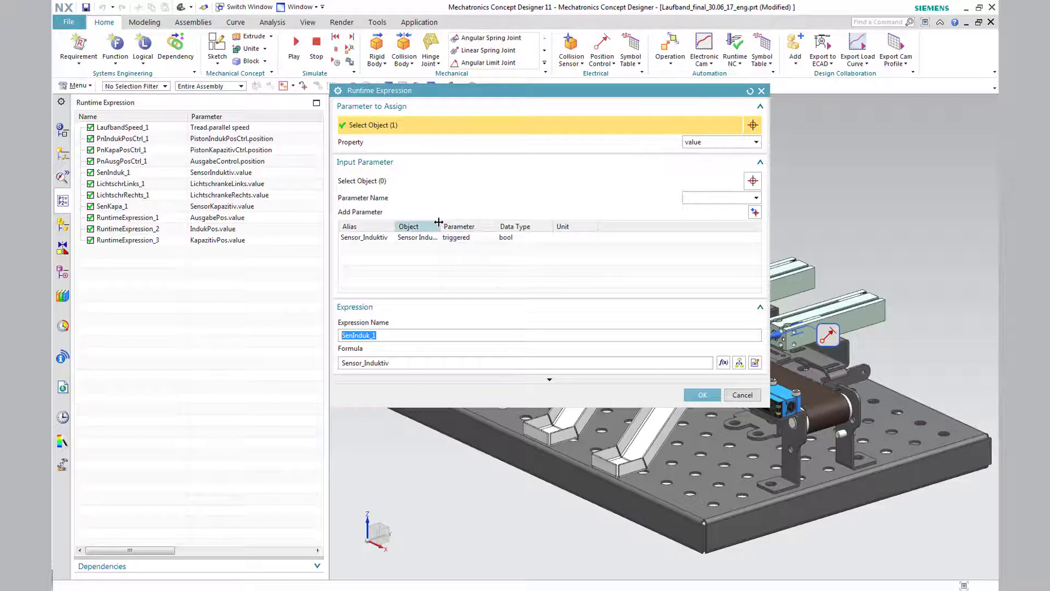
{"action": "left_click_drag", "start_coordinate": [454, 223], "coordinate": [525, 224]}
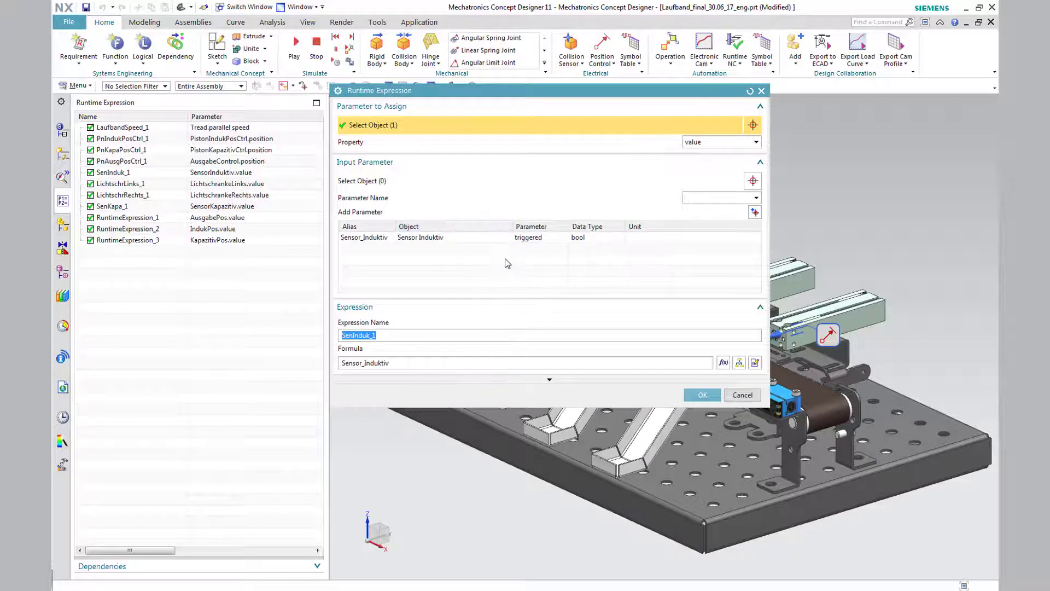
{"action": "left_click", "coordinate": [701, 393]}
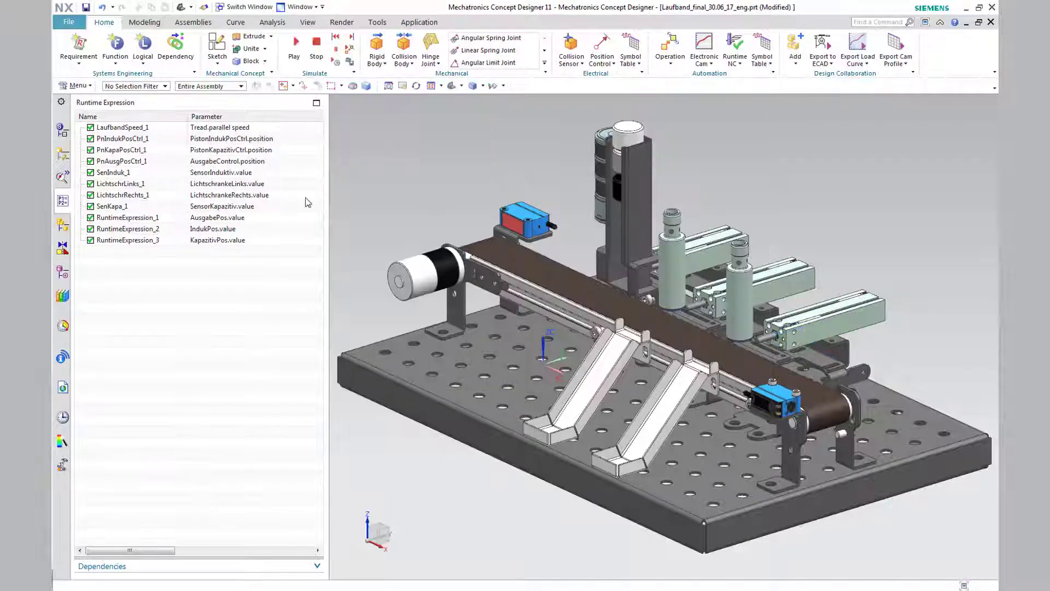
{"action": "left_click", "coordinate": [90, 173]}
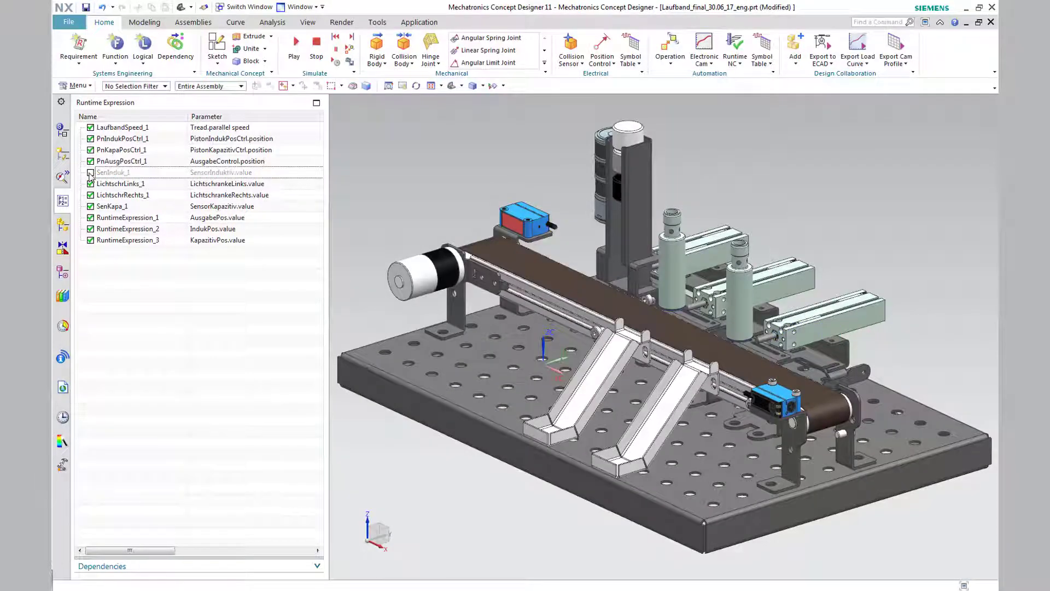